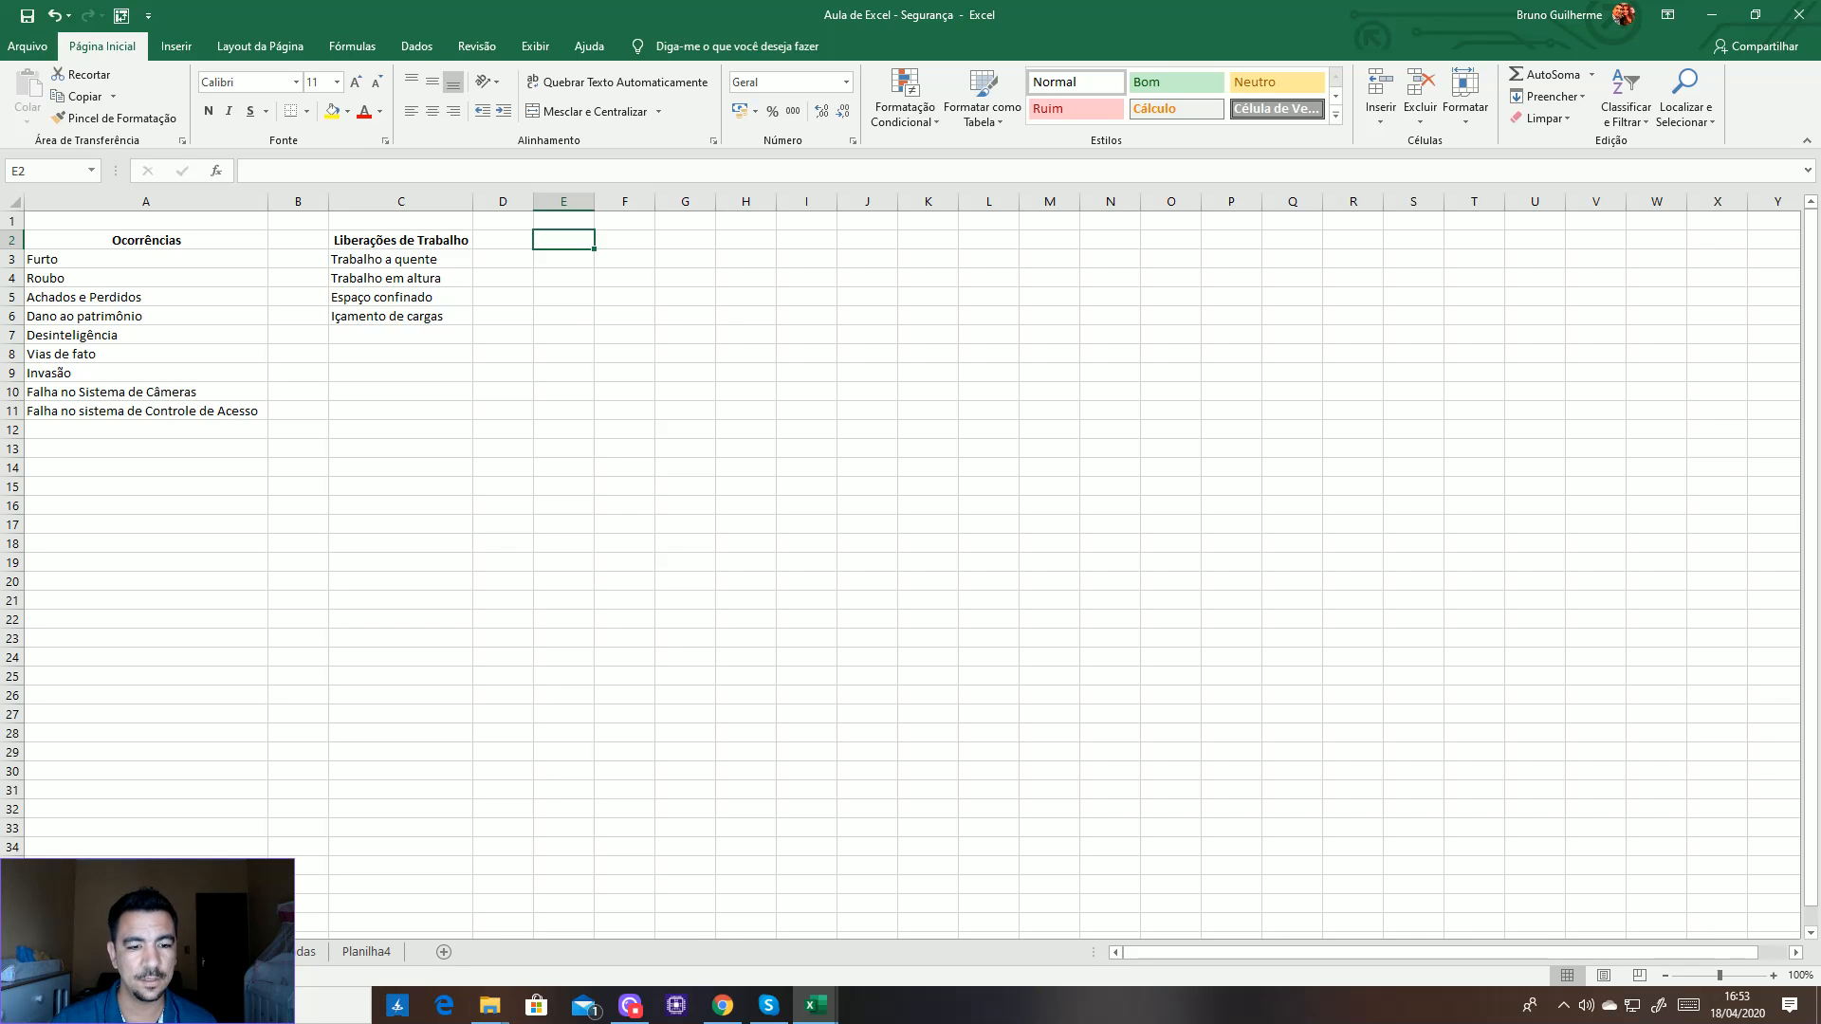
# Switch to the Curso de Excel para Vigilantes workbook and open its Base de Dados sheet
pyautogui.click(800, 1018)
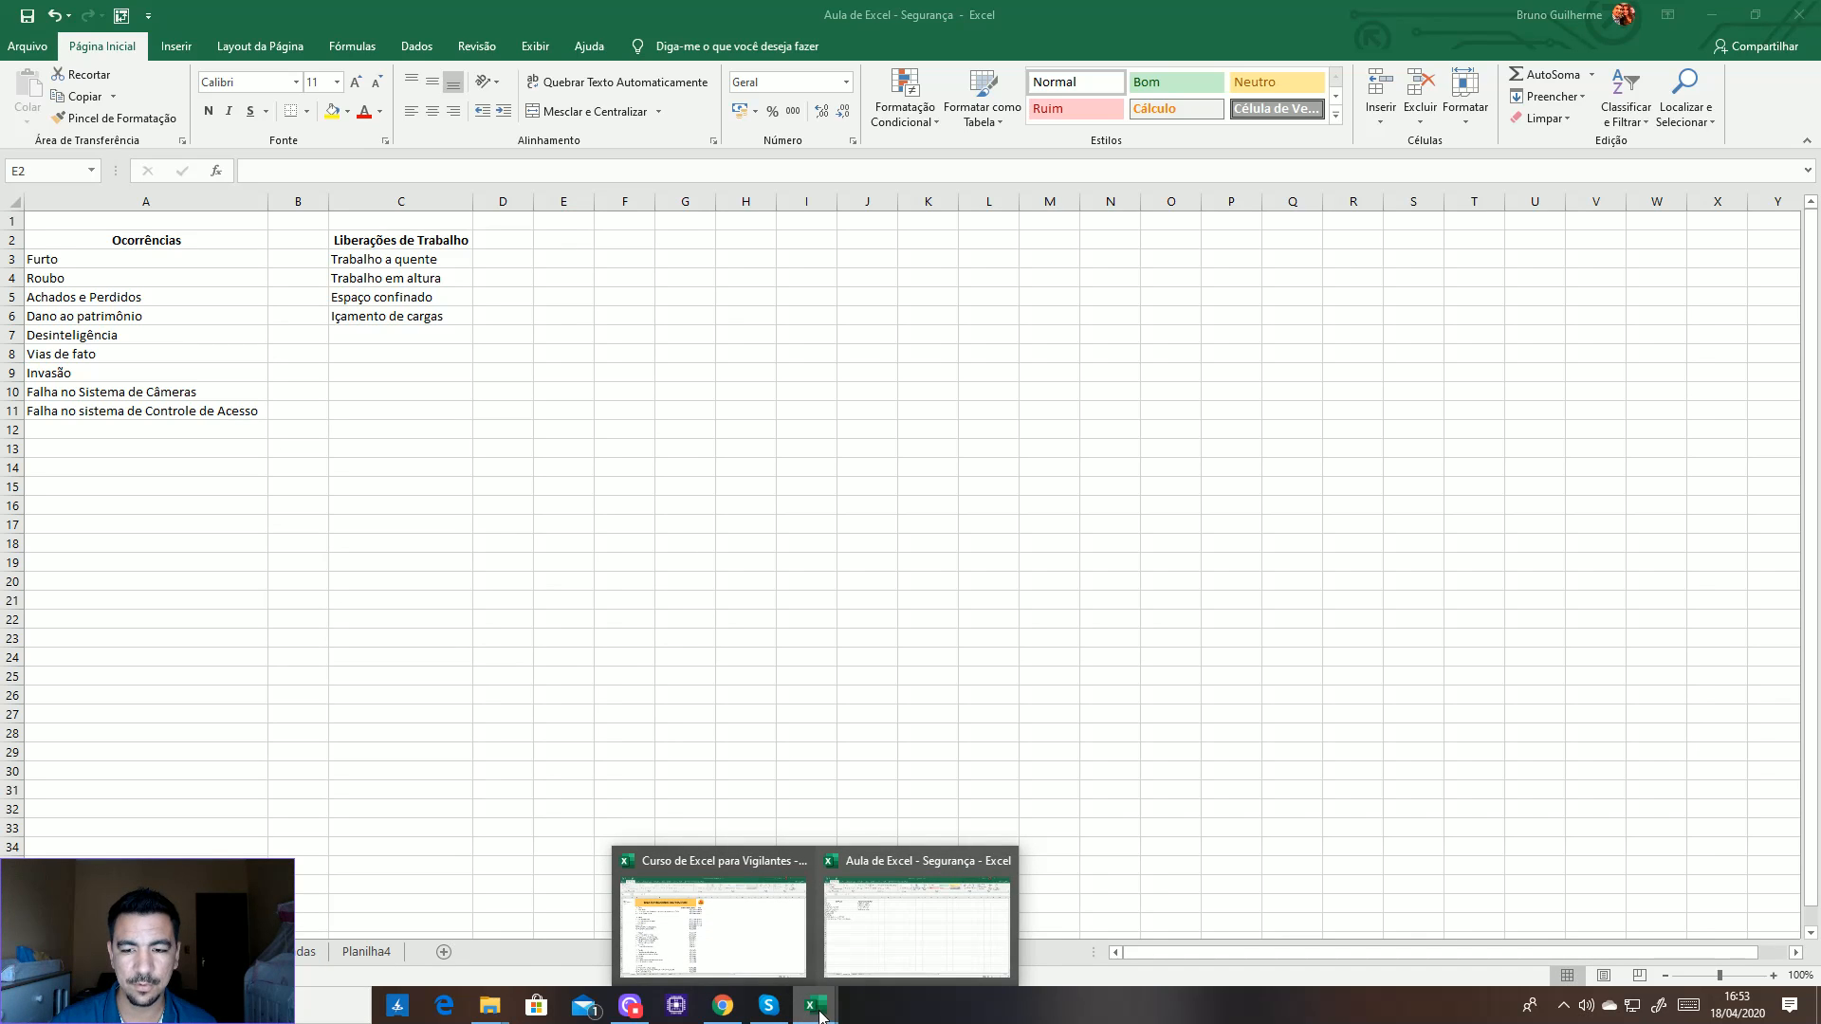
pyautogui.click(871, 960)
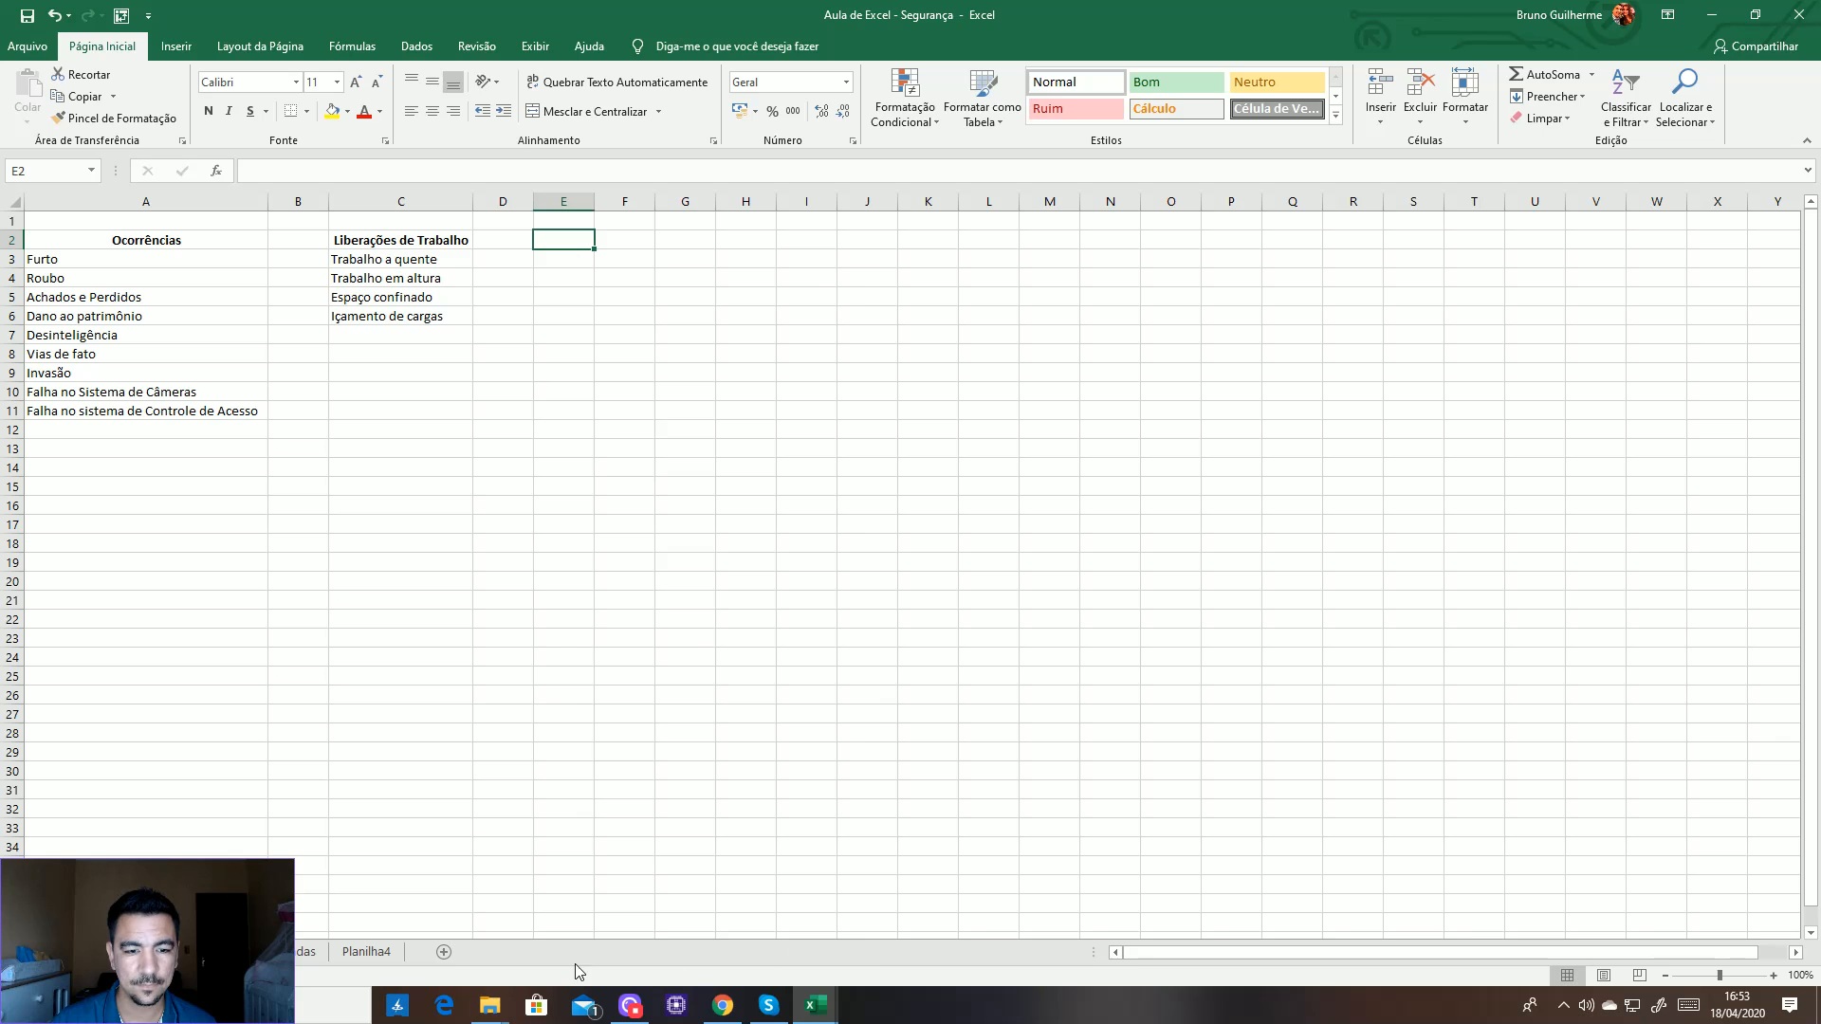
pyautogui.click(814, 1005)
pyautogui.click(632, 956)
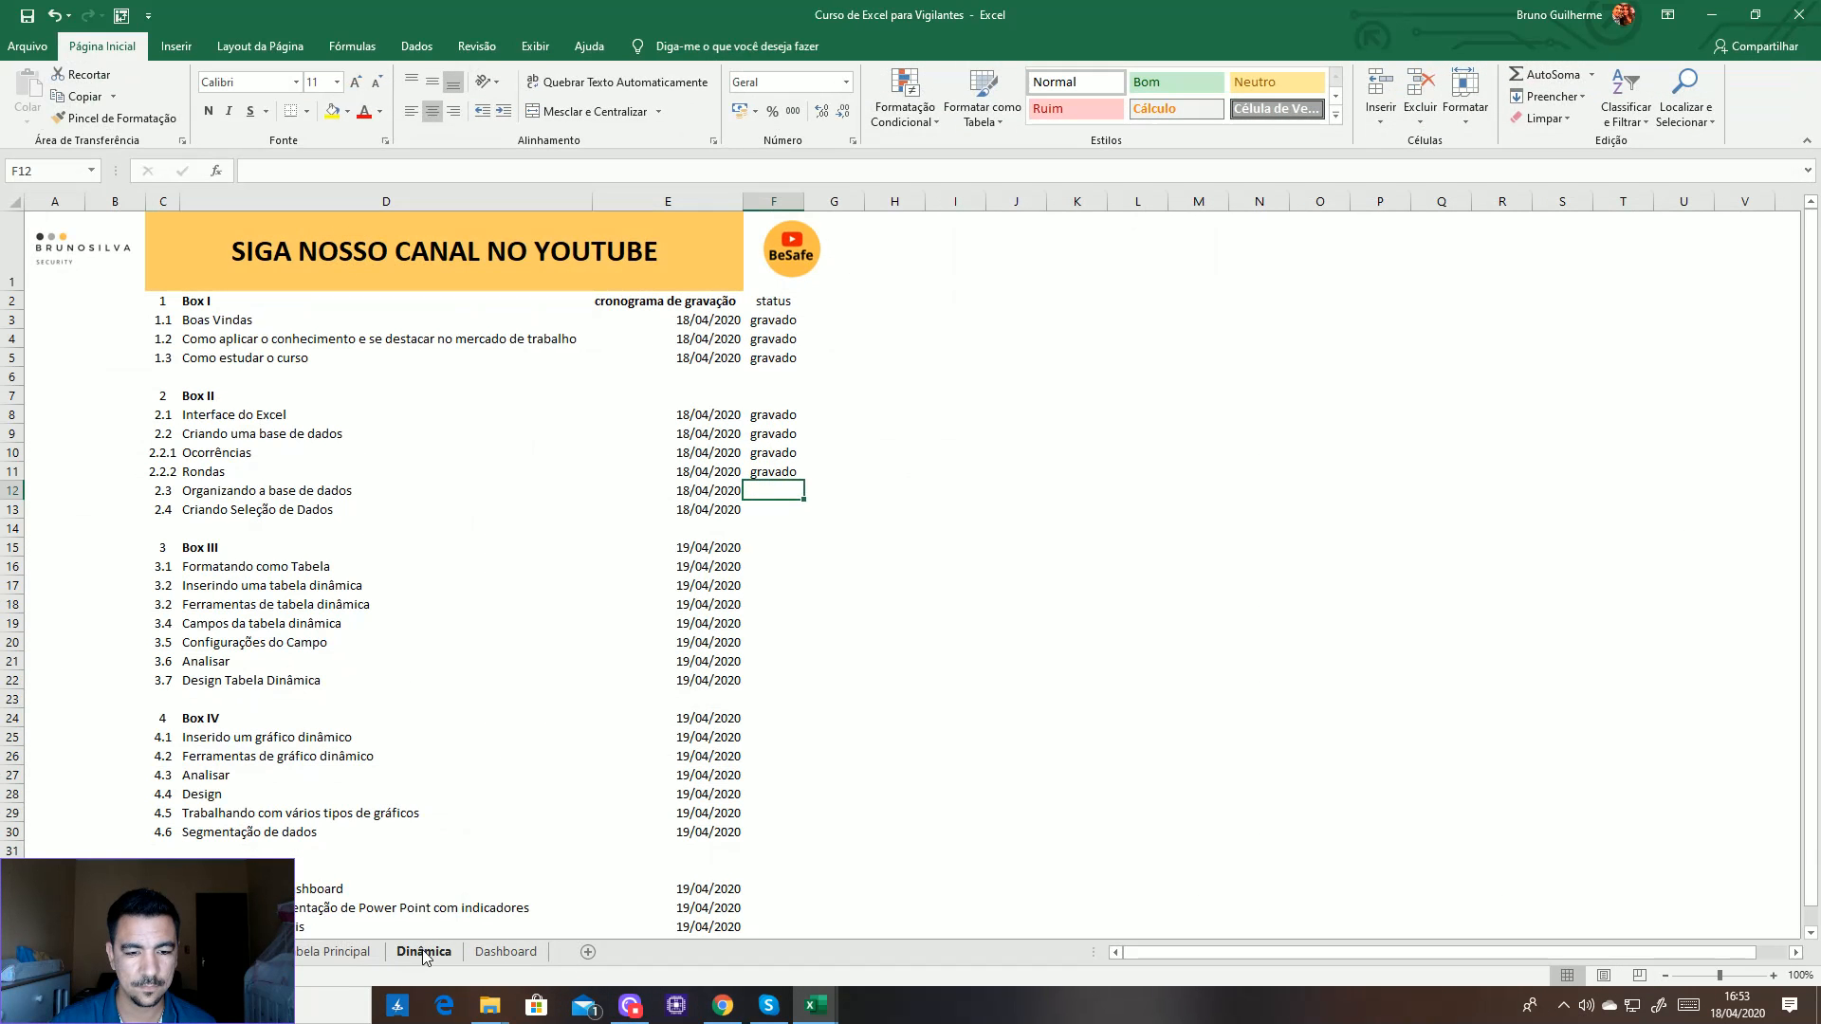
pyautogui.click(424, 952)
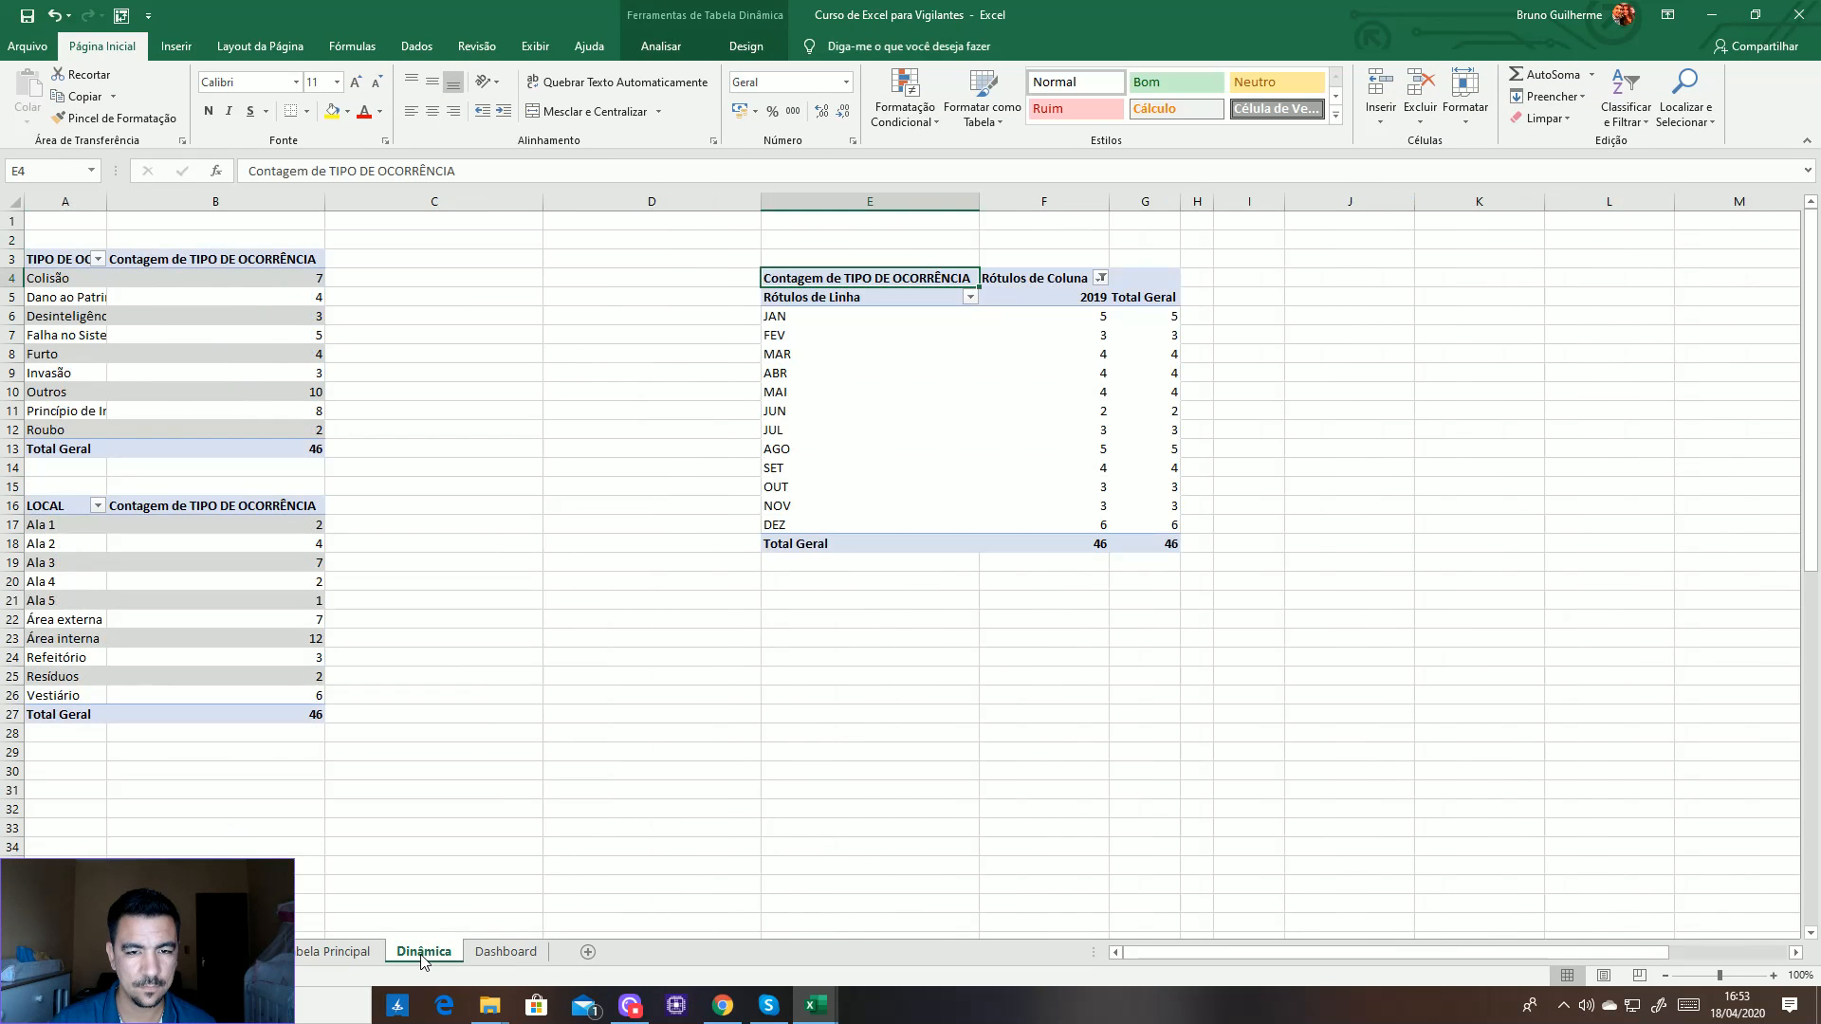
pyautogui.click(233, 953)
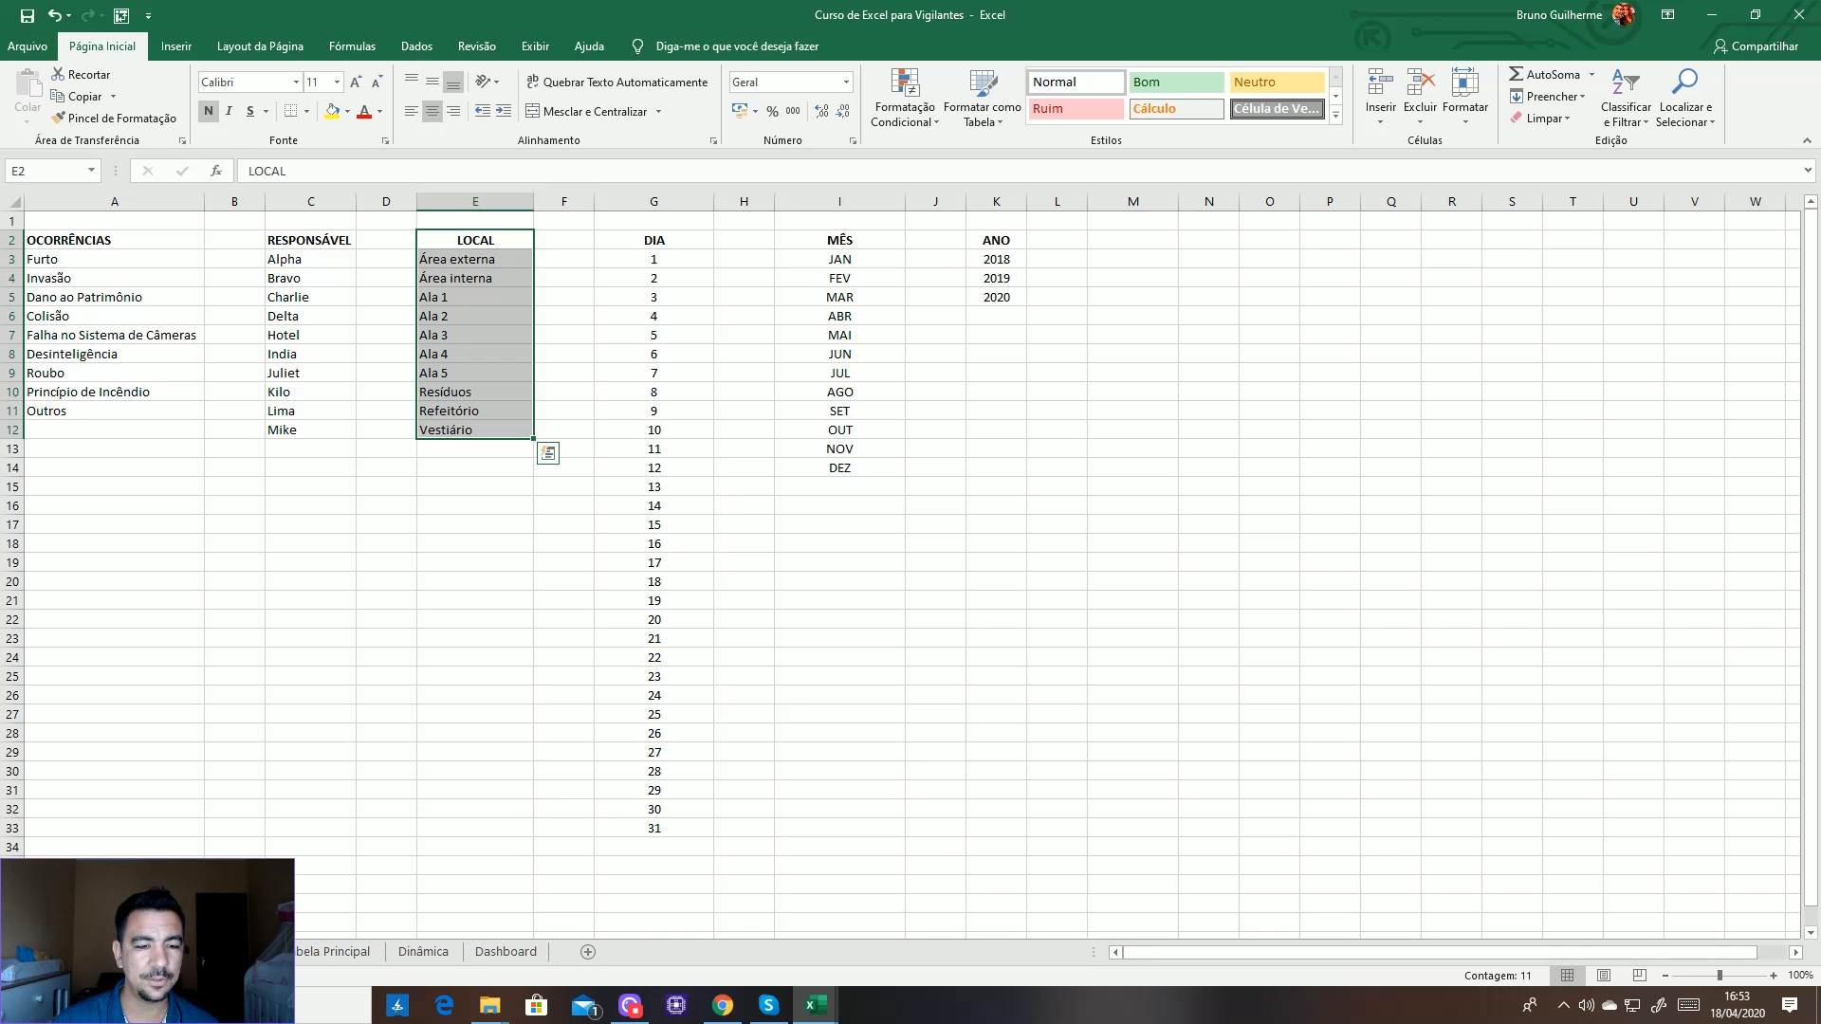
pyautogui.click(328, 808)
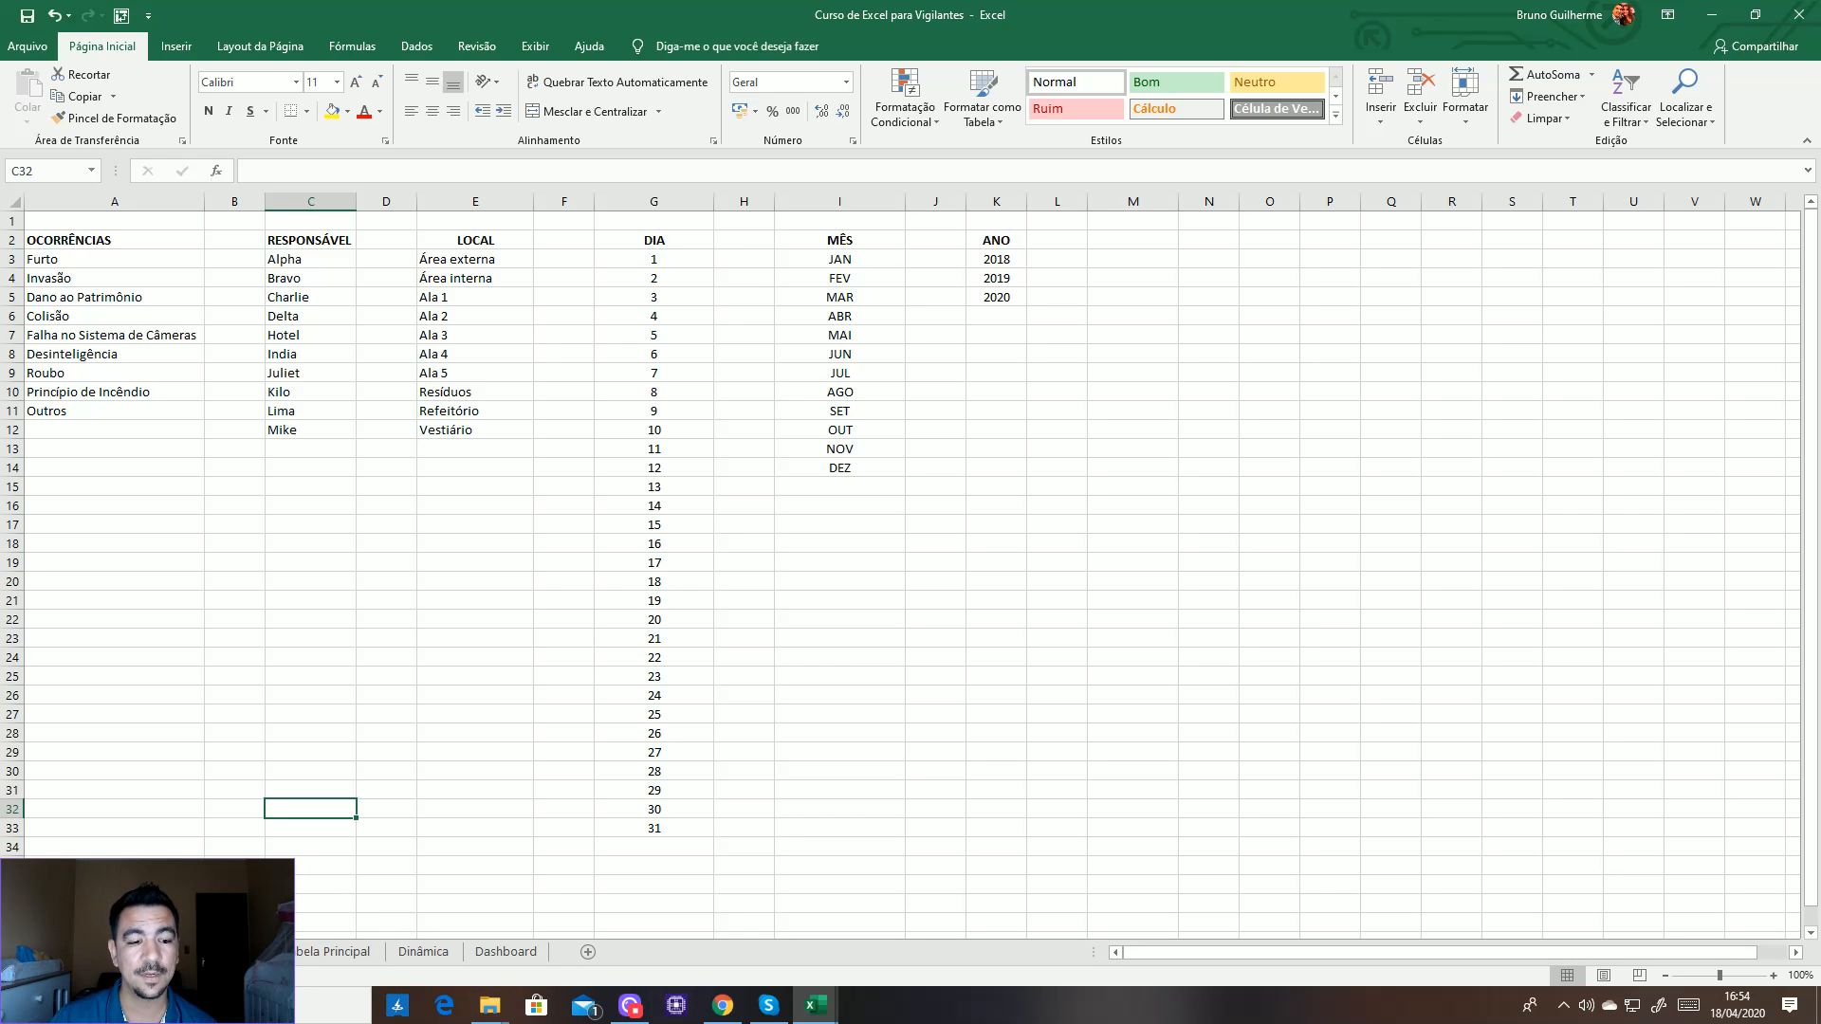
# Review the OCORRÊNCIAS, RESPONSÁVEL, LOCAL, DIA, MÊS and ANO lists on the Base de Dados sheet
pyautogui.moveTo(104, 240); pyautogui.dragTo(104, 416)
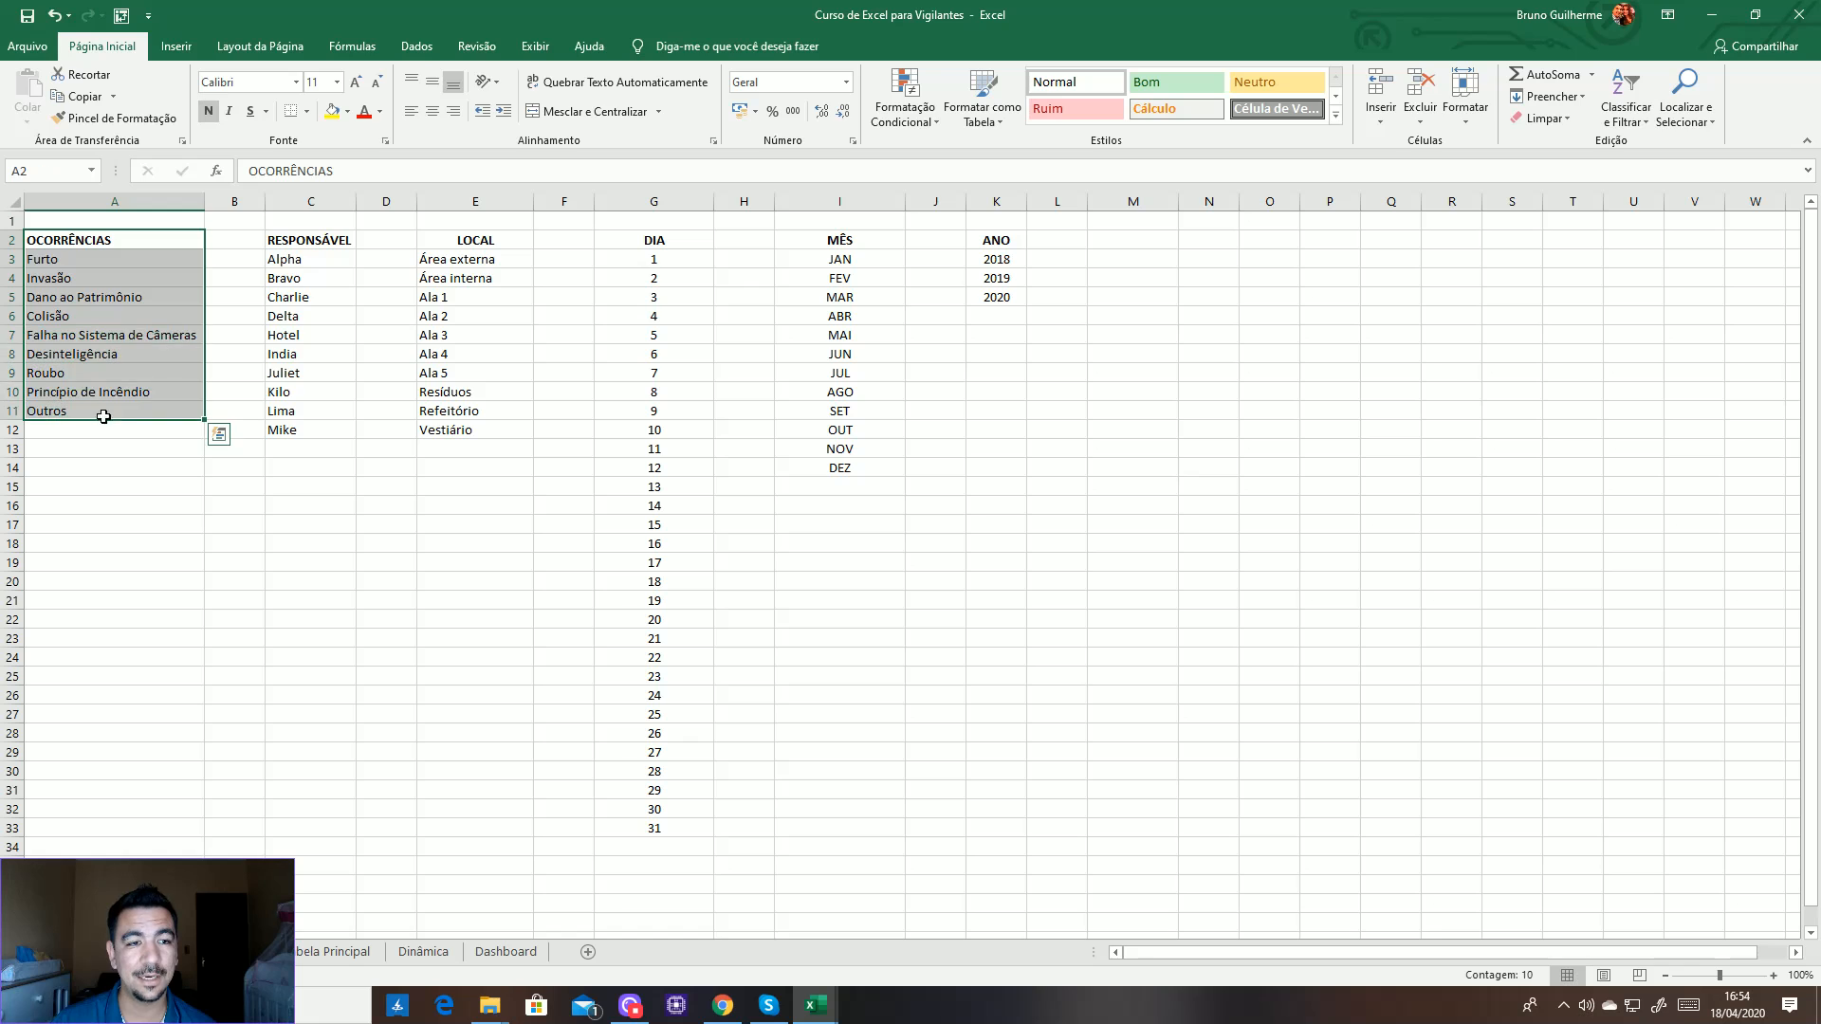
pyautogui.moveTo(300, 240); pyautogui.dragTo(319, 430)
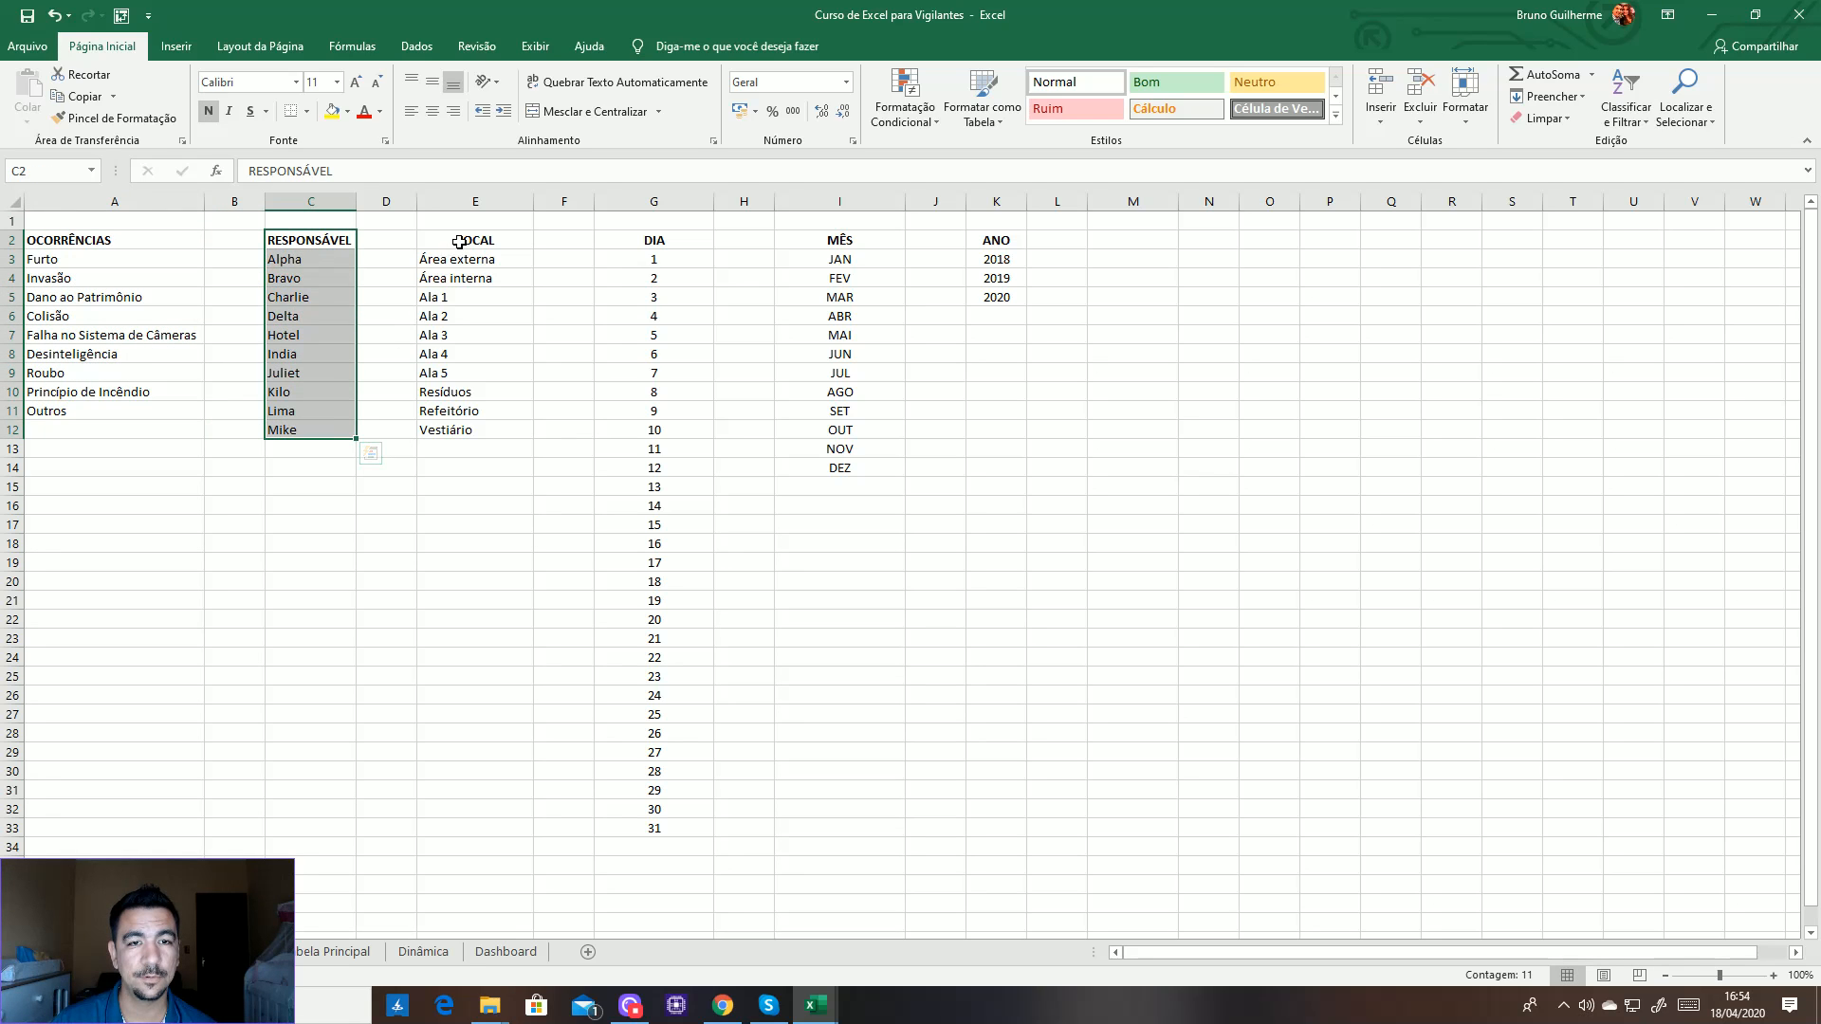
pyautogui.moveTo(446, 240); pyautogui.dragTo(445, 430)
pyautogui.moveTo(638, 240); pyautogui.dragTo(638, 831)
pyautogui.moveTo(868, 247); pyautogui.dragTo(844, 489)
pyautogui.moveTo(996, 245); pyautogui.dragTo(994, 316)
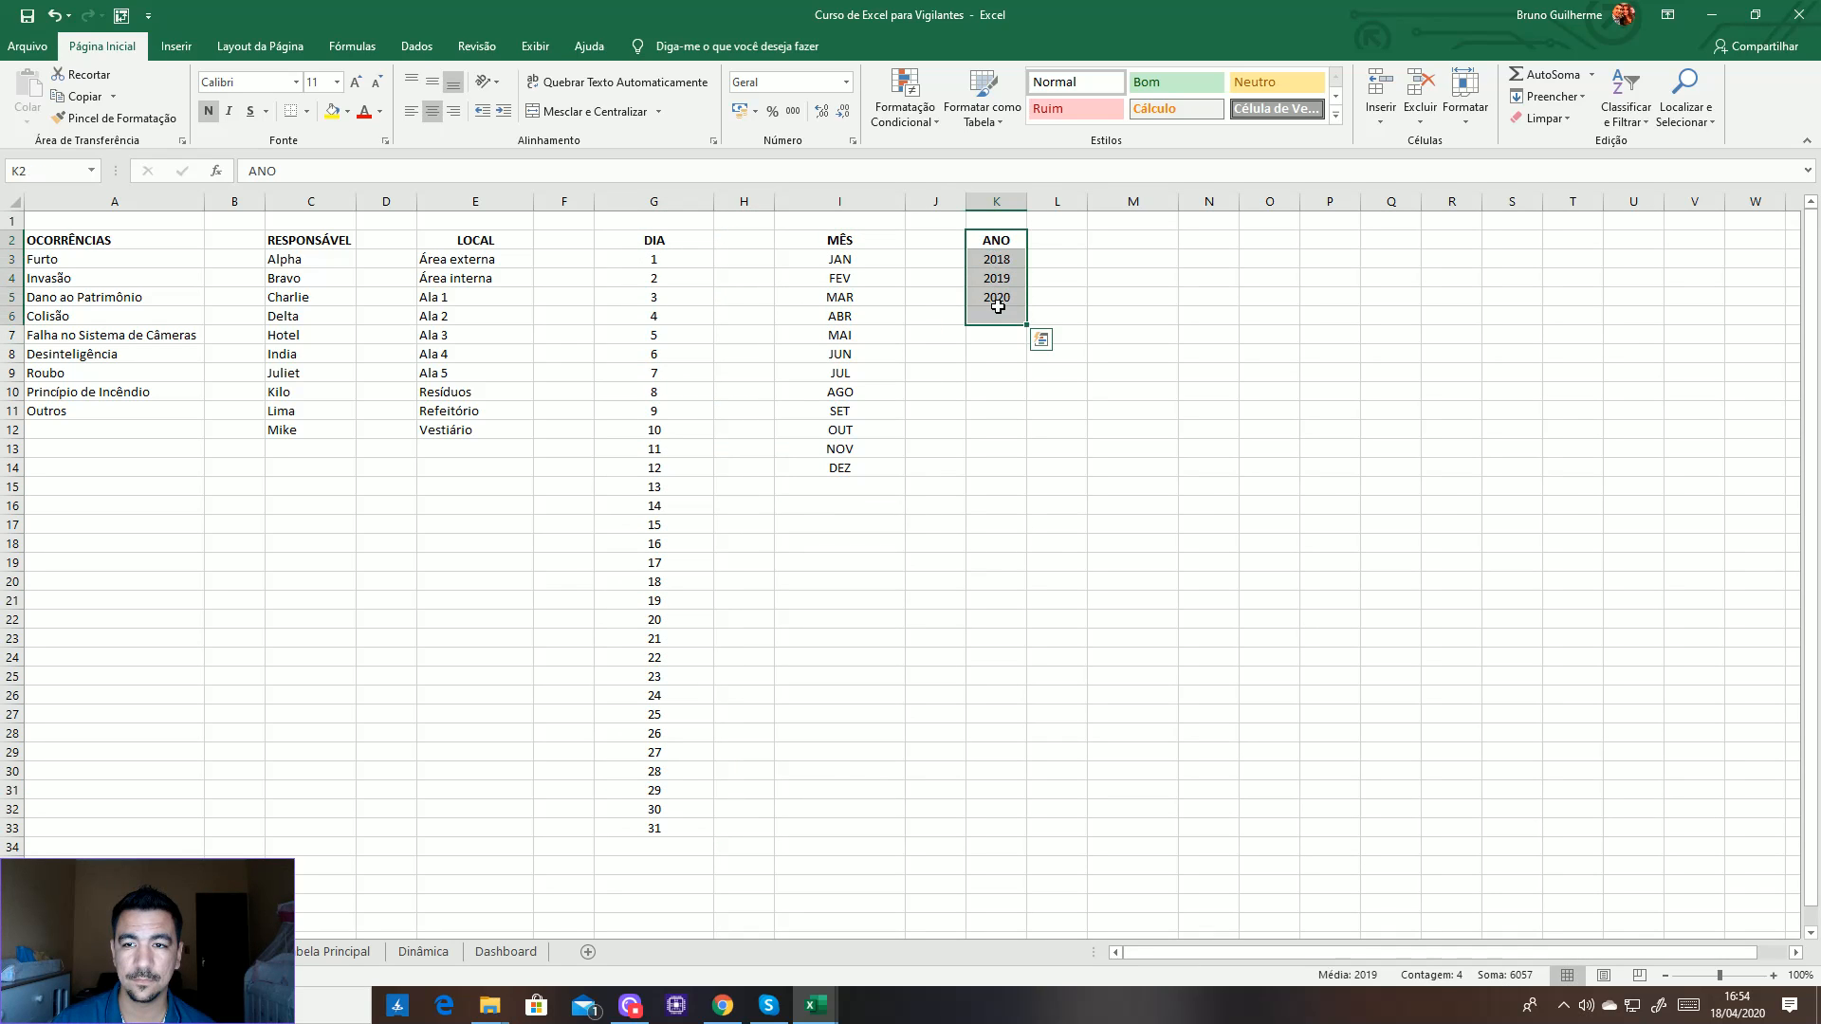
# Add a new blank worksheet after the Dashboard sheet
pyautogui.click(588, 956)
pyautogui.moveTo(592, 953)
pyautogui.mouseDown()
pyautogui.moveTo(311, 956)
pyautogui.moveTo(638, 962)
pyautogui.mouseUp()
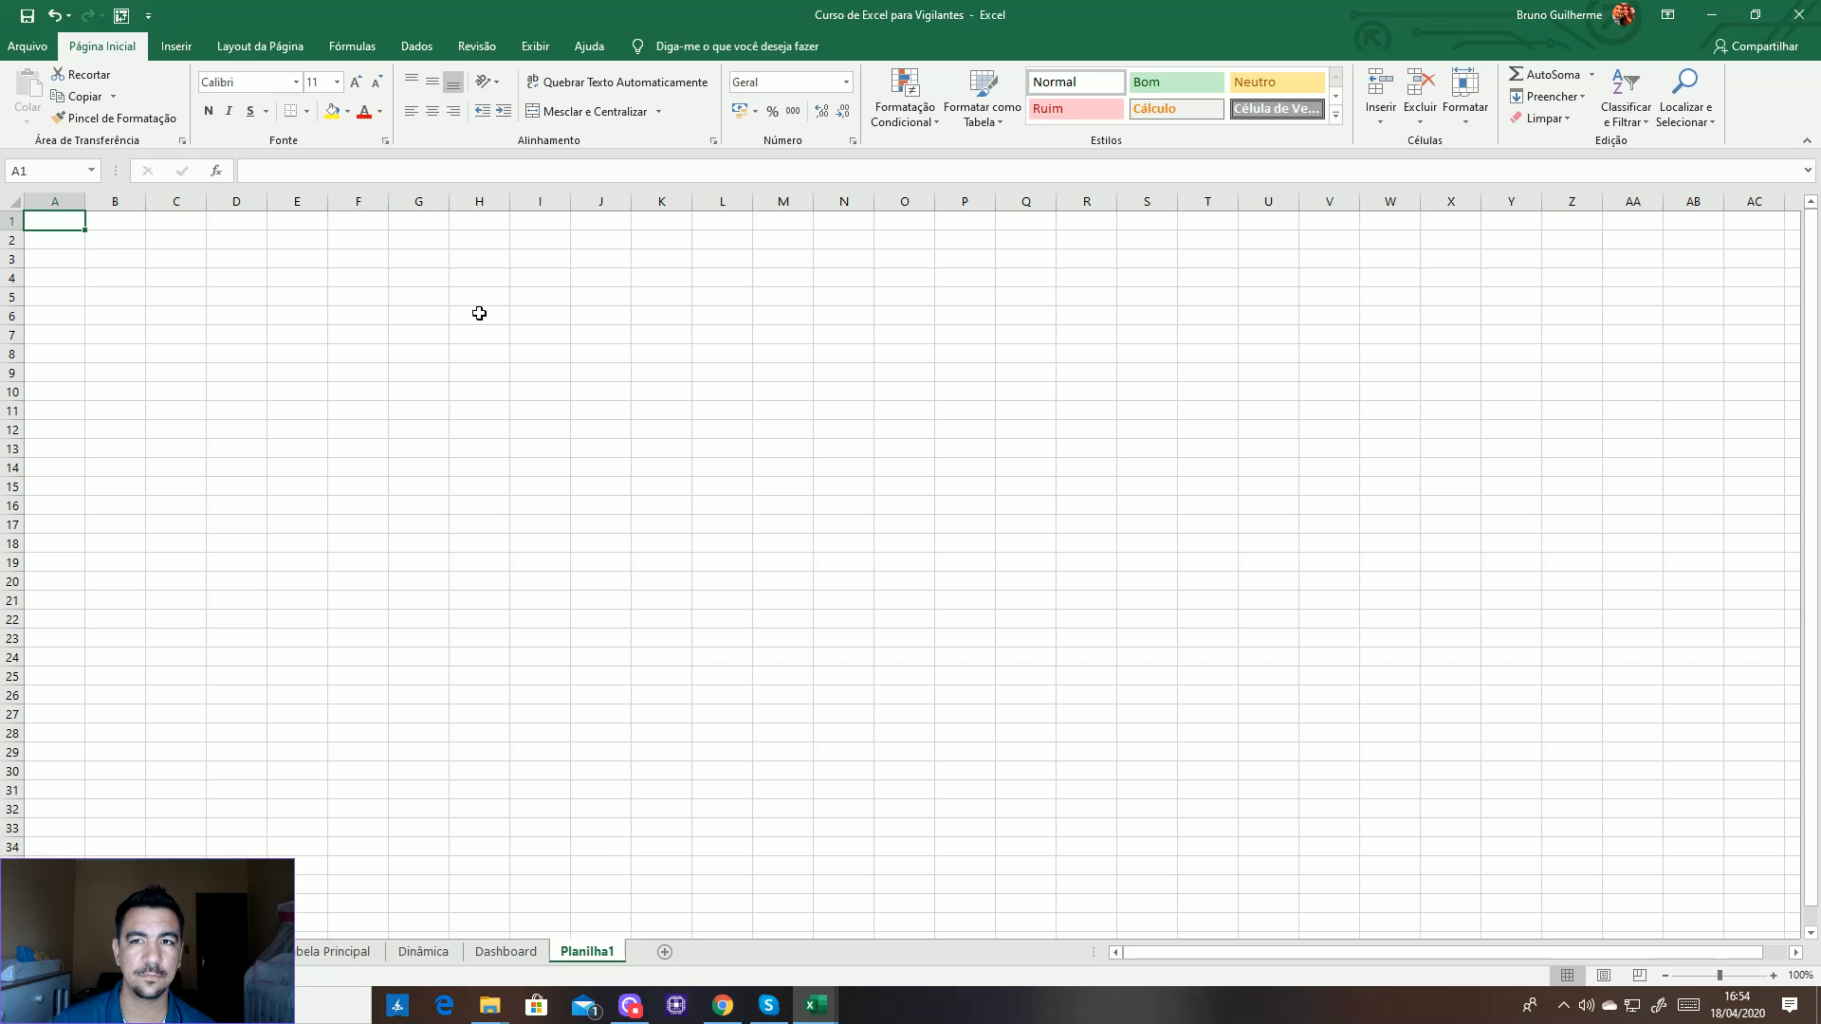
pyautogui.click(233, 951)
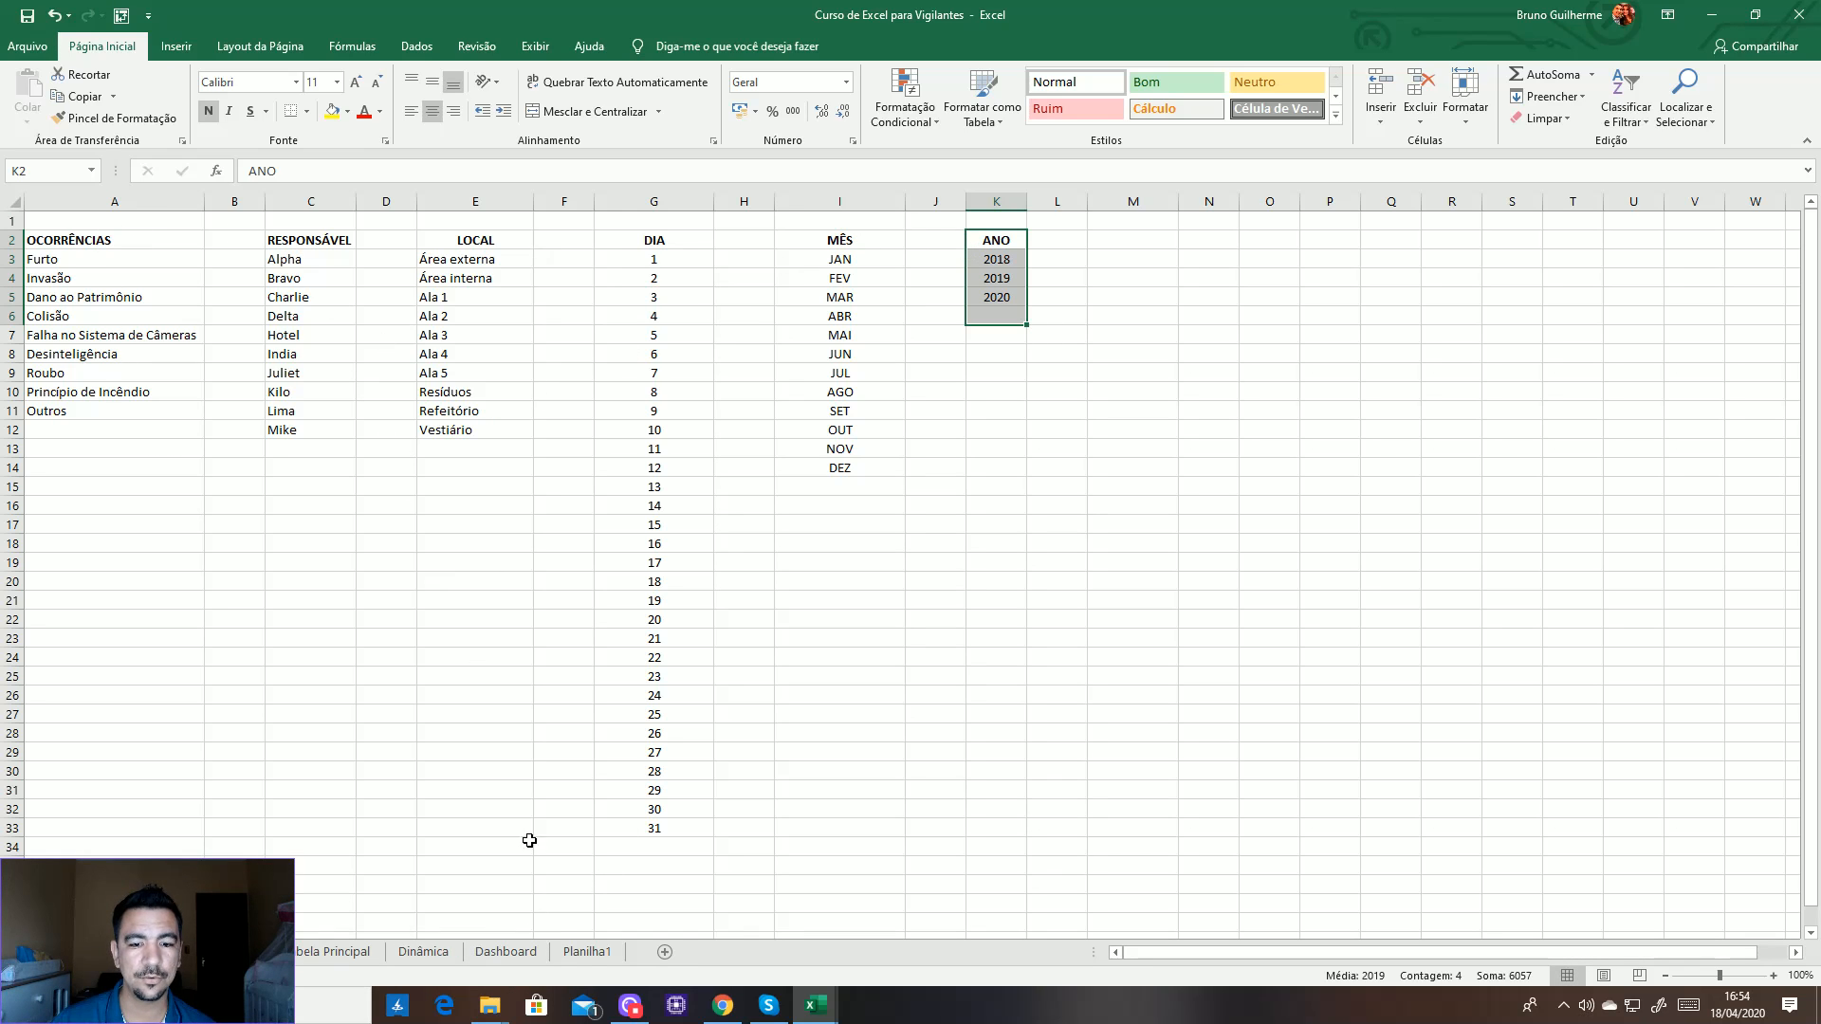
pyautogui.click(586, 951)
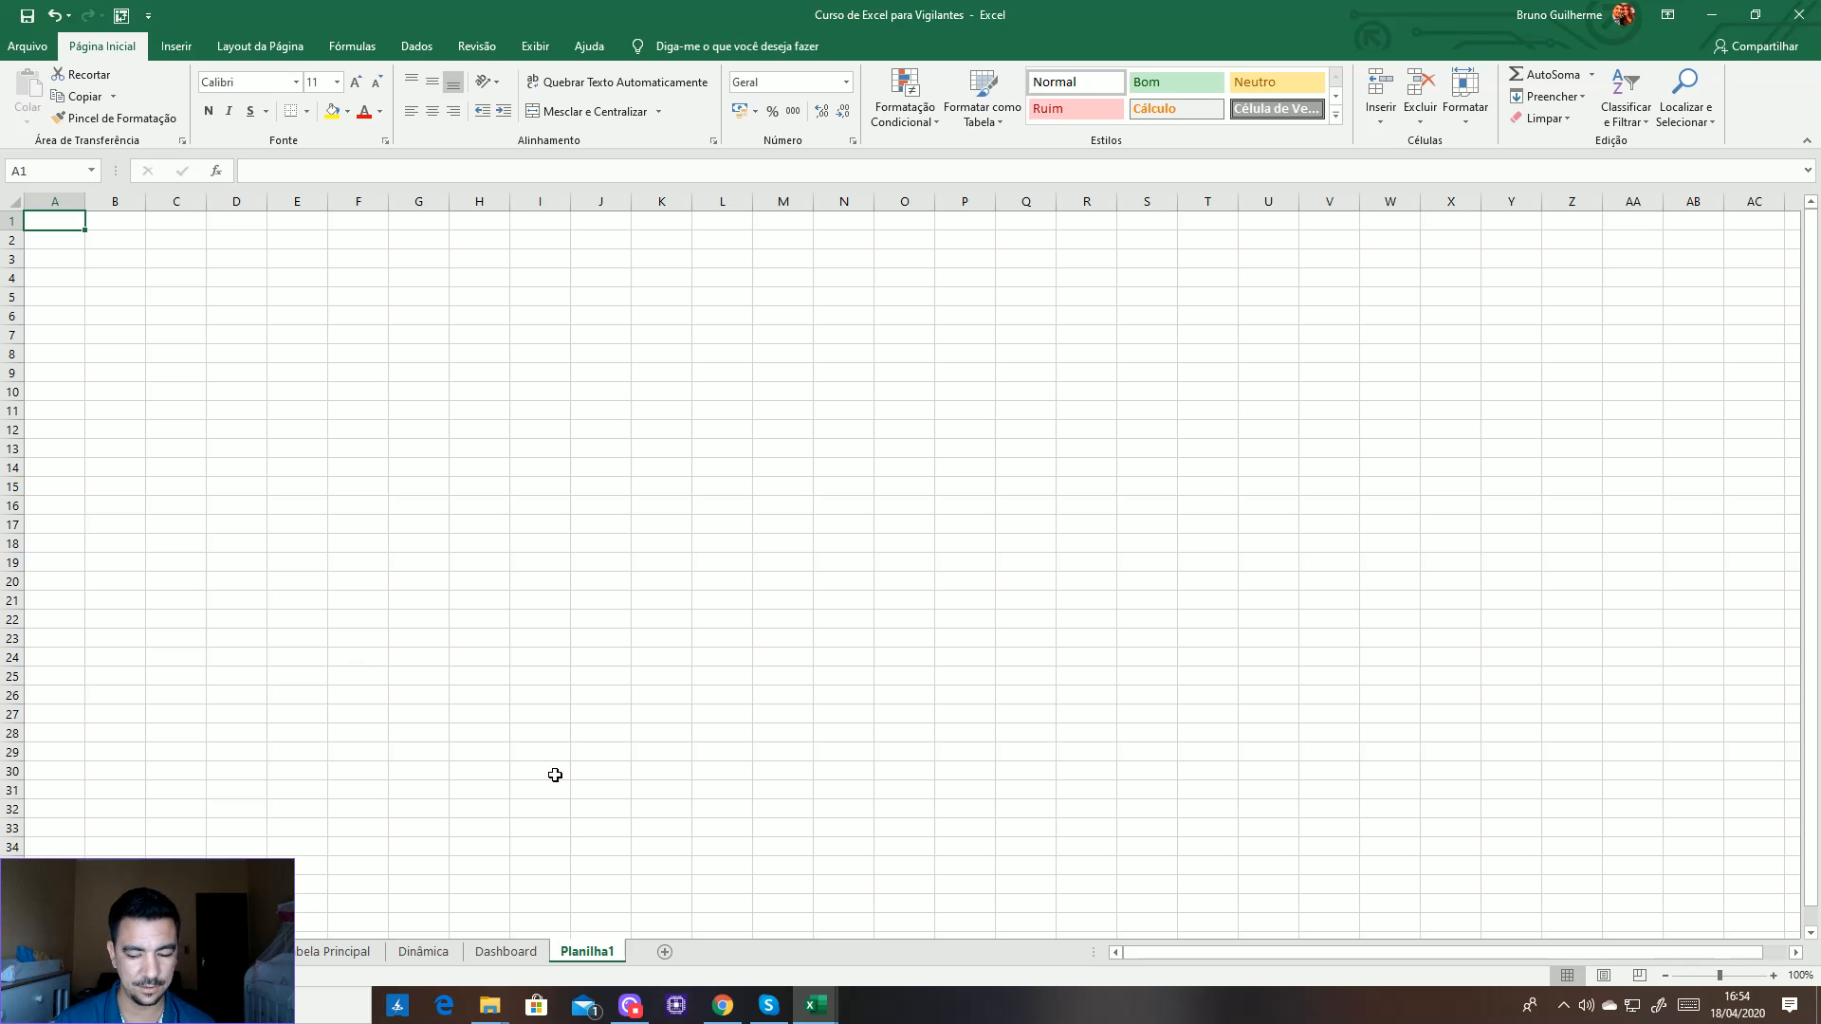
# Enter the heading Ocorrências in cell A1 and fit column A's width to it
pyautogui.write('Ocorr')
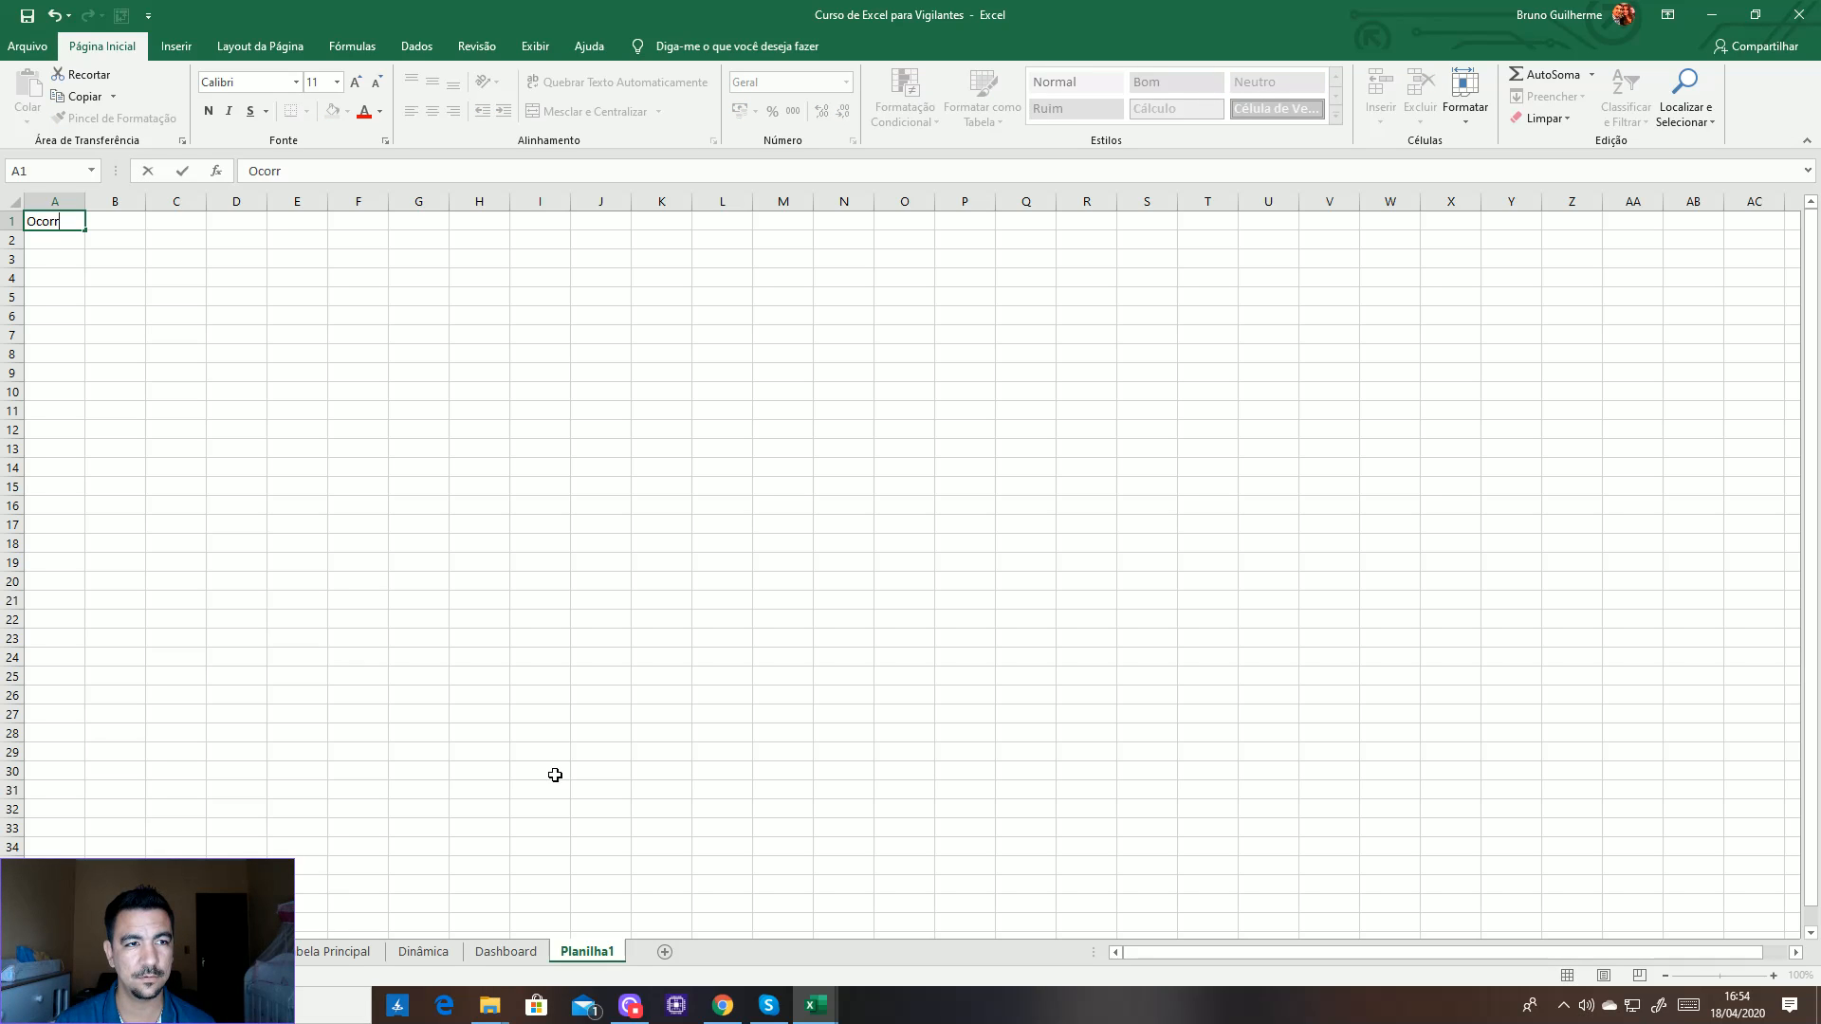
pyautogui.write('ências')
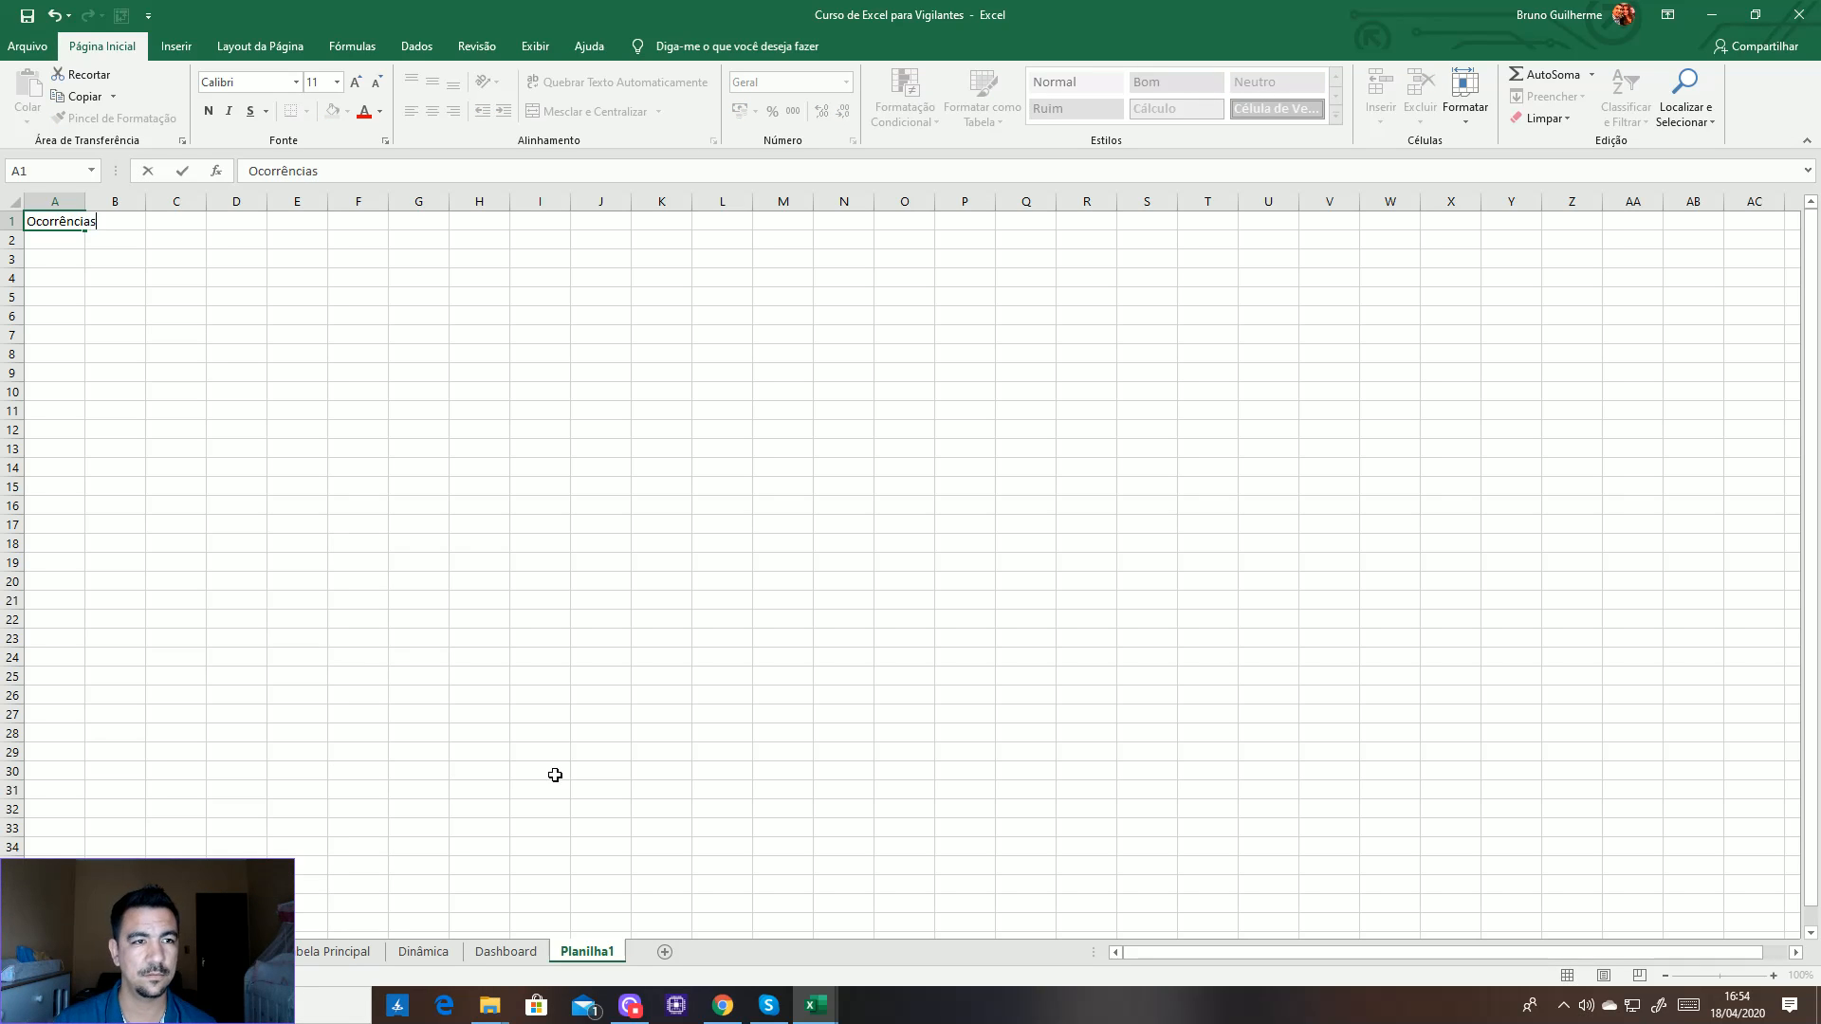
pyautogui.doubleClick(85, 202)
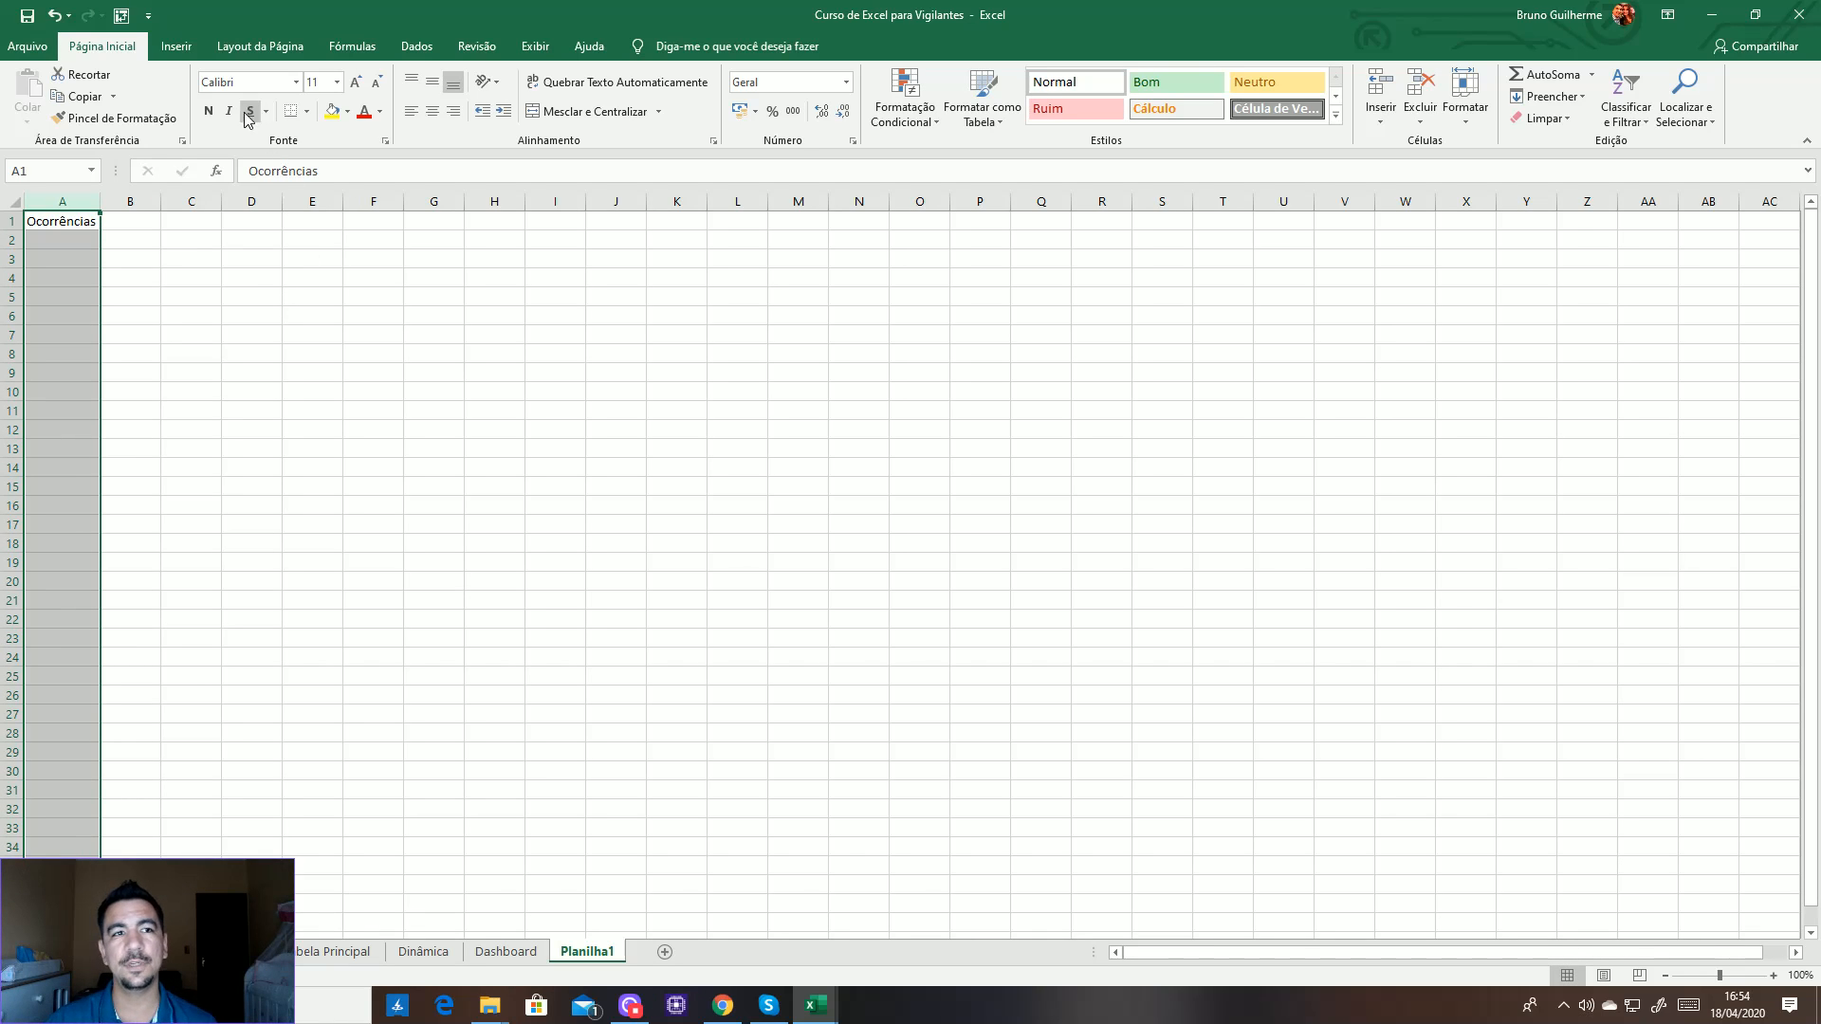
pyautogui.click(177, 53)
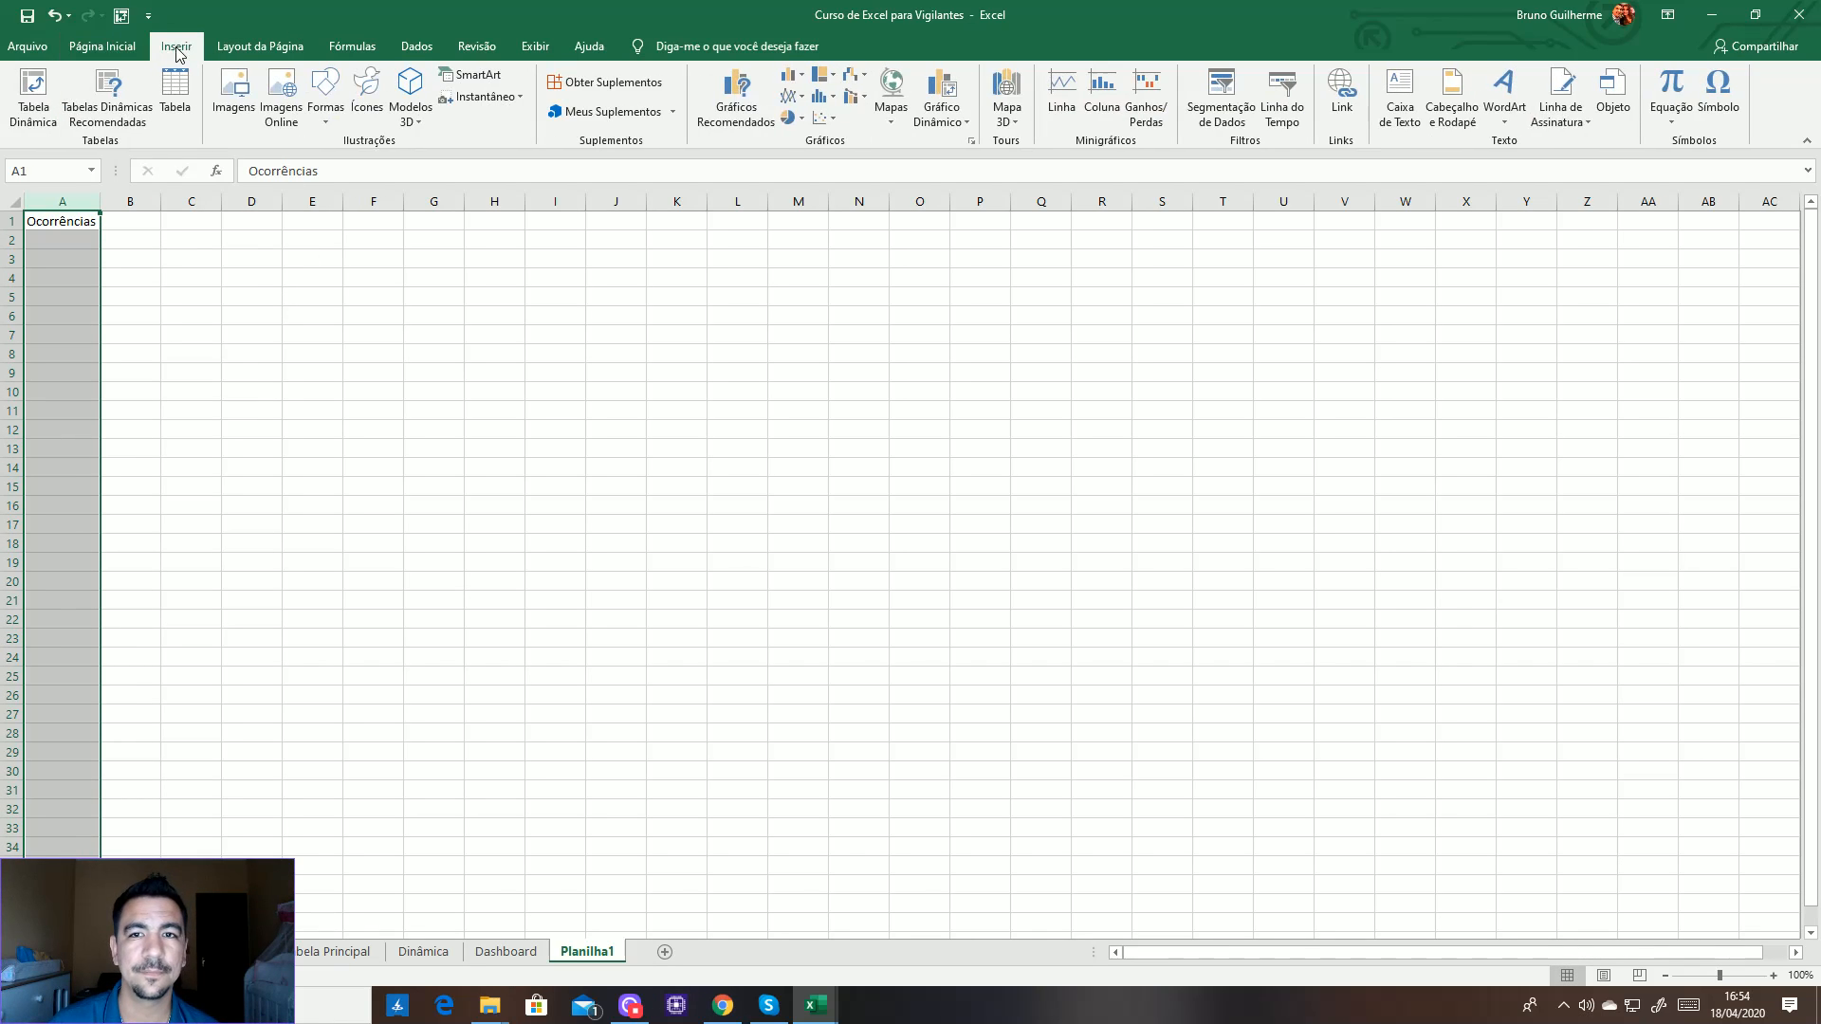
pyautogui.click(409, 47)
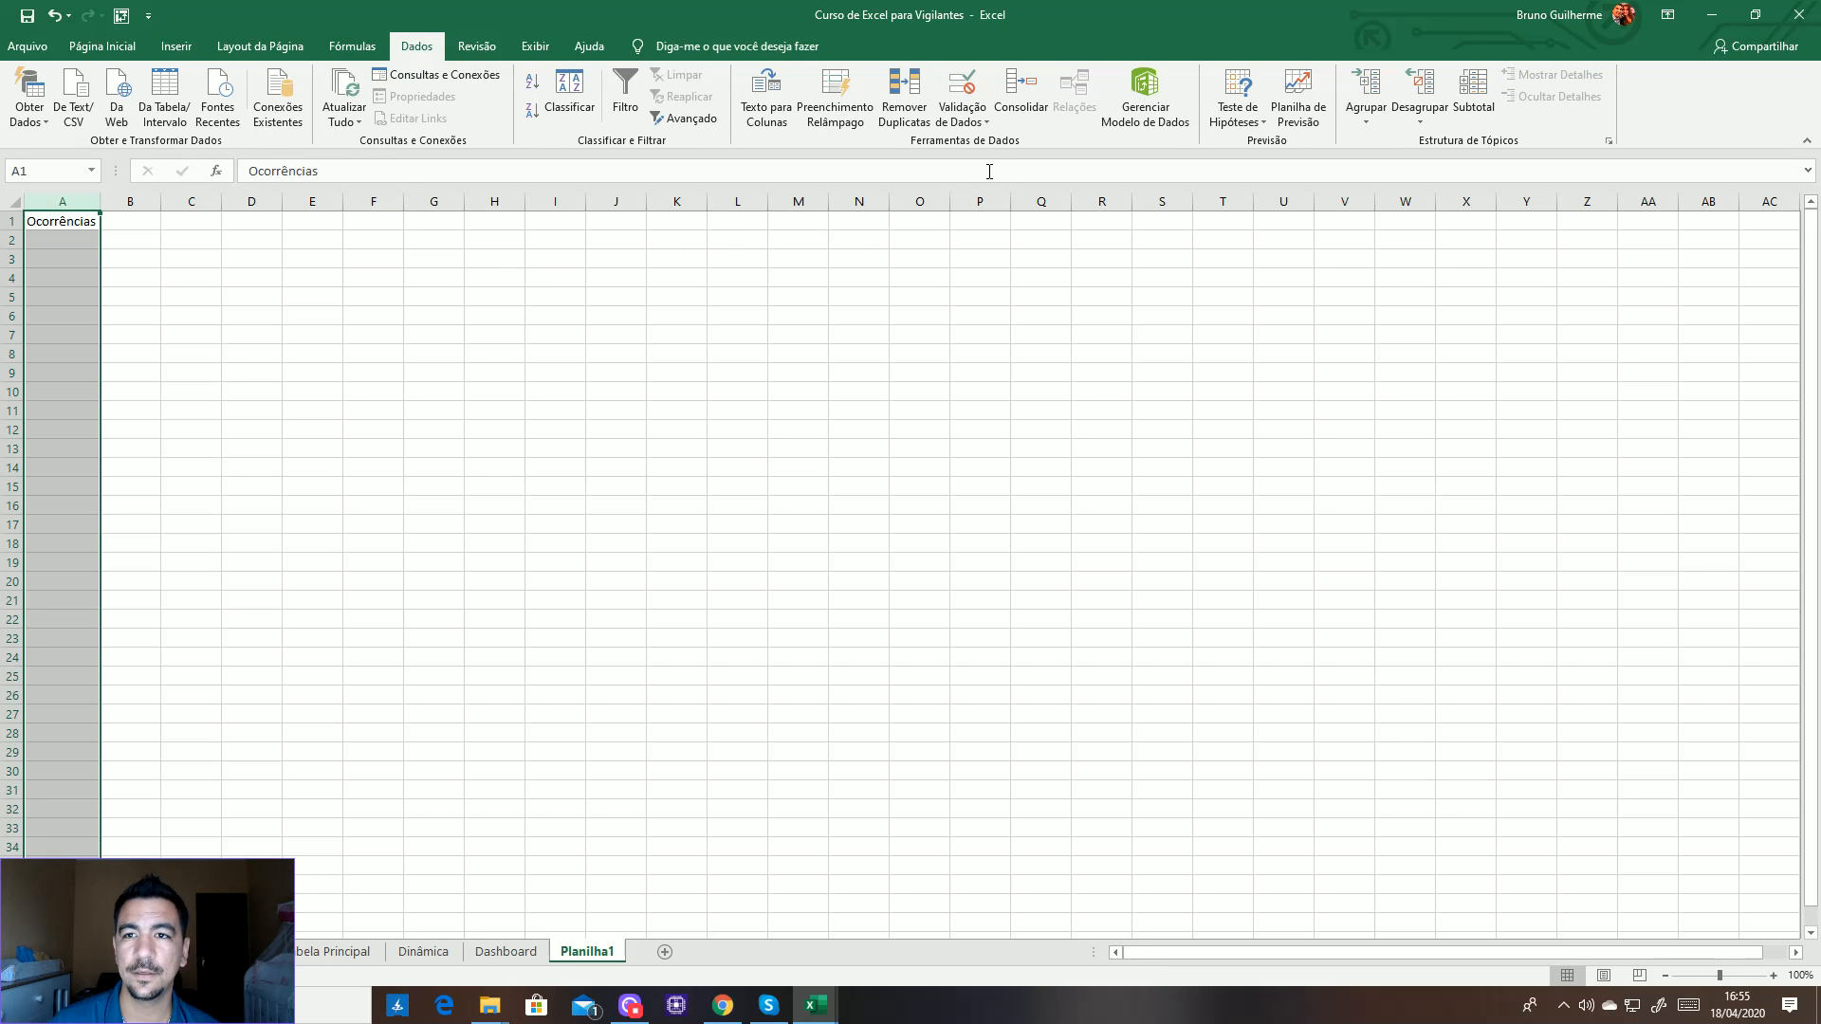
pyautogui.click(987, 122)
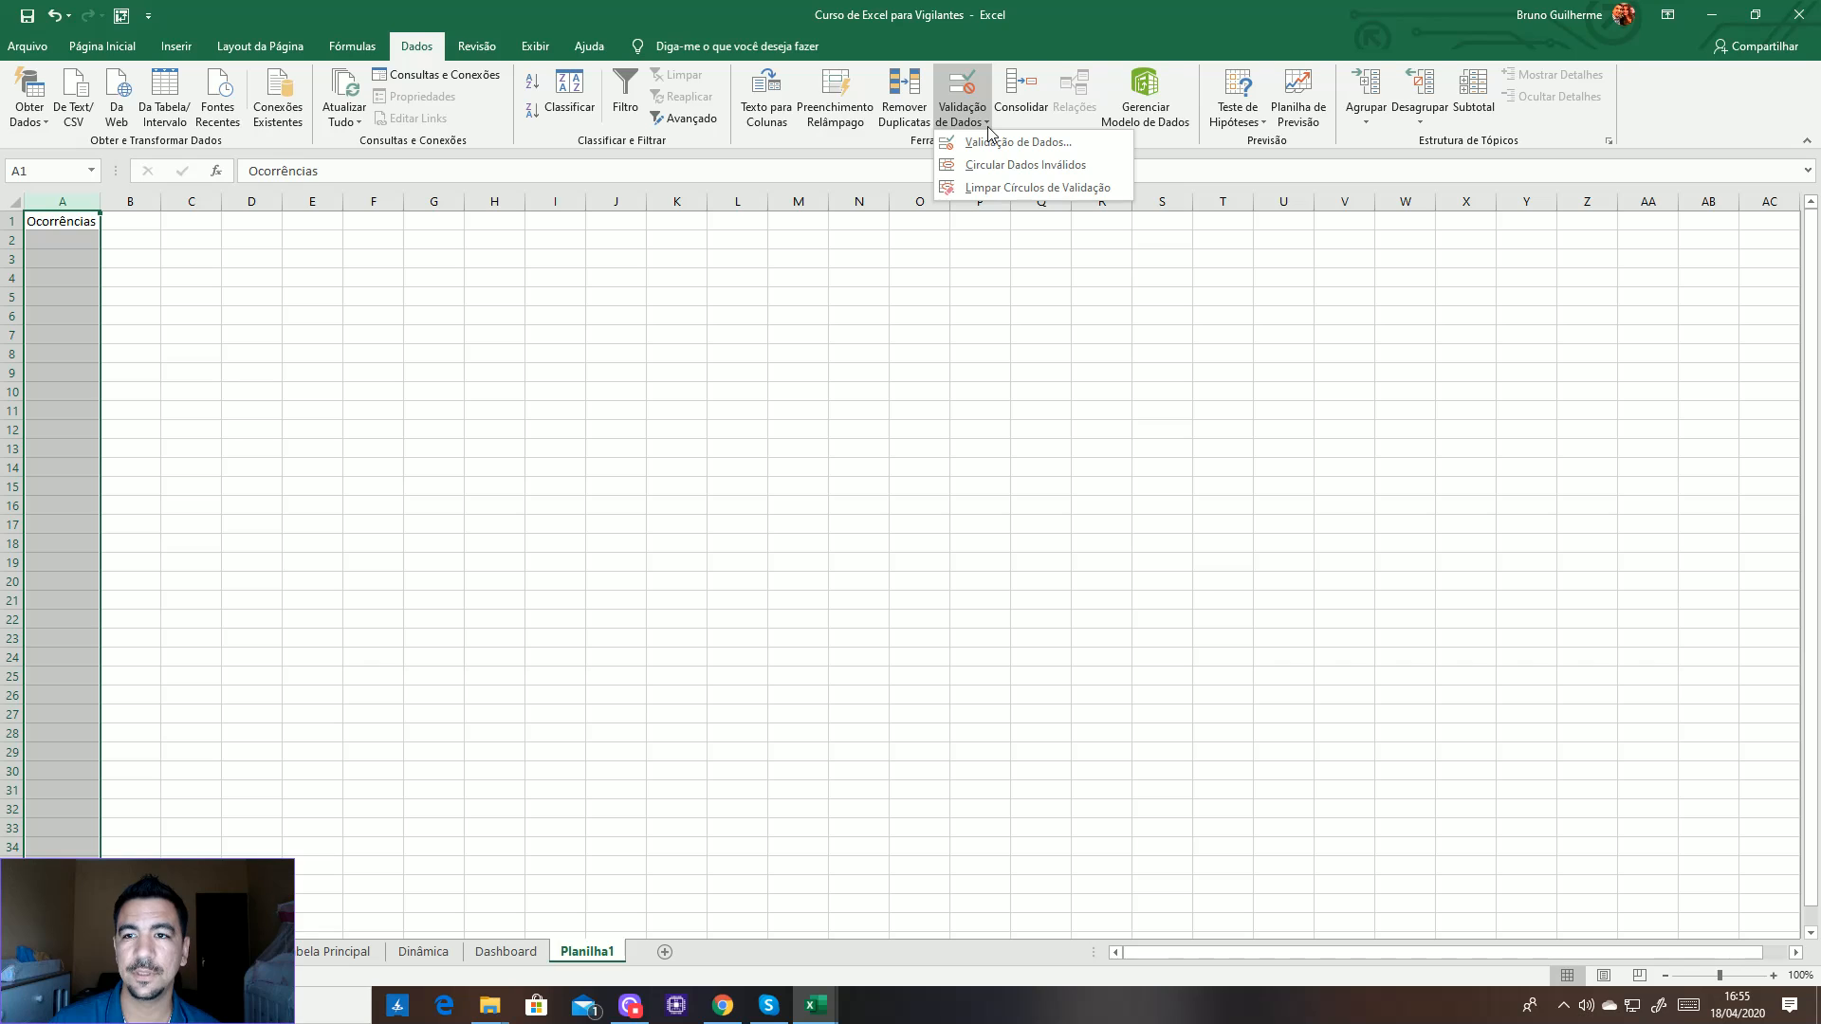
pyautogui.click(989, 145)
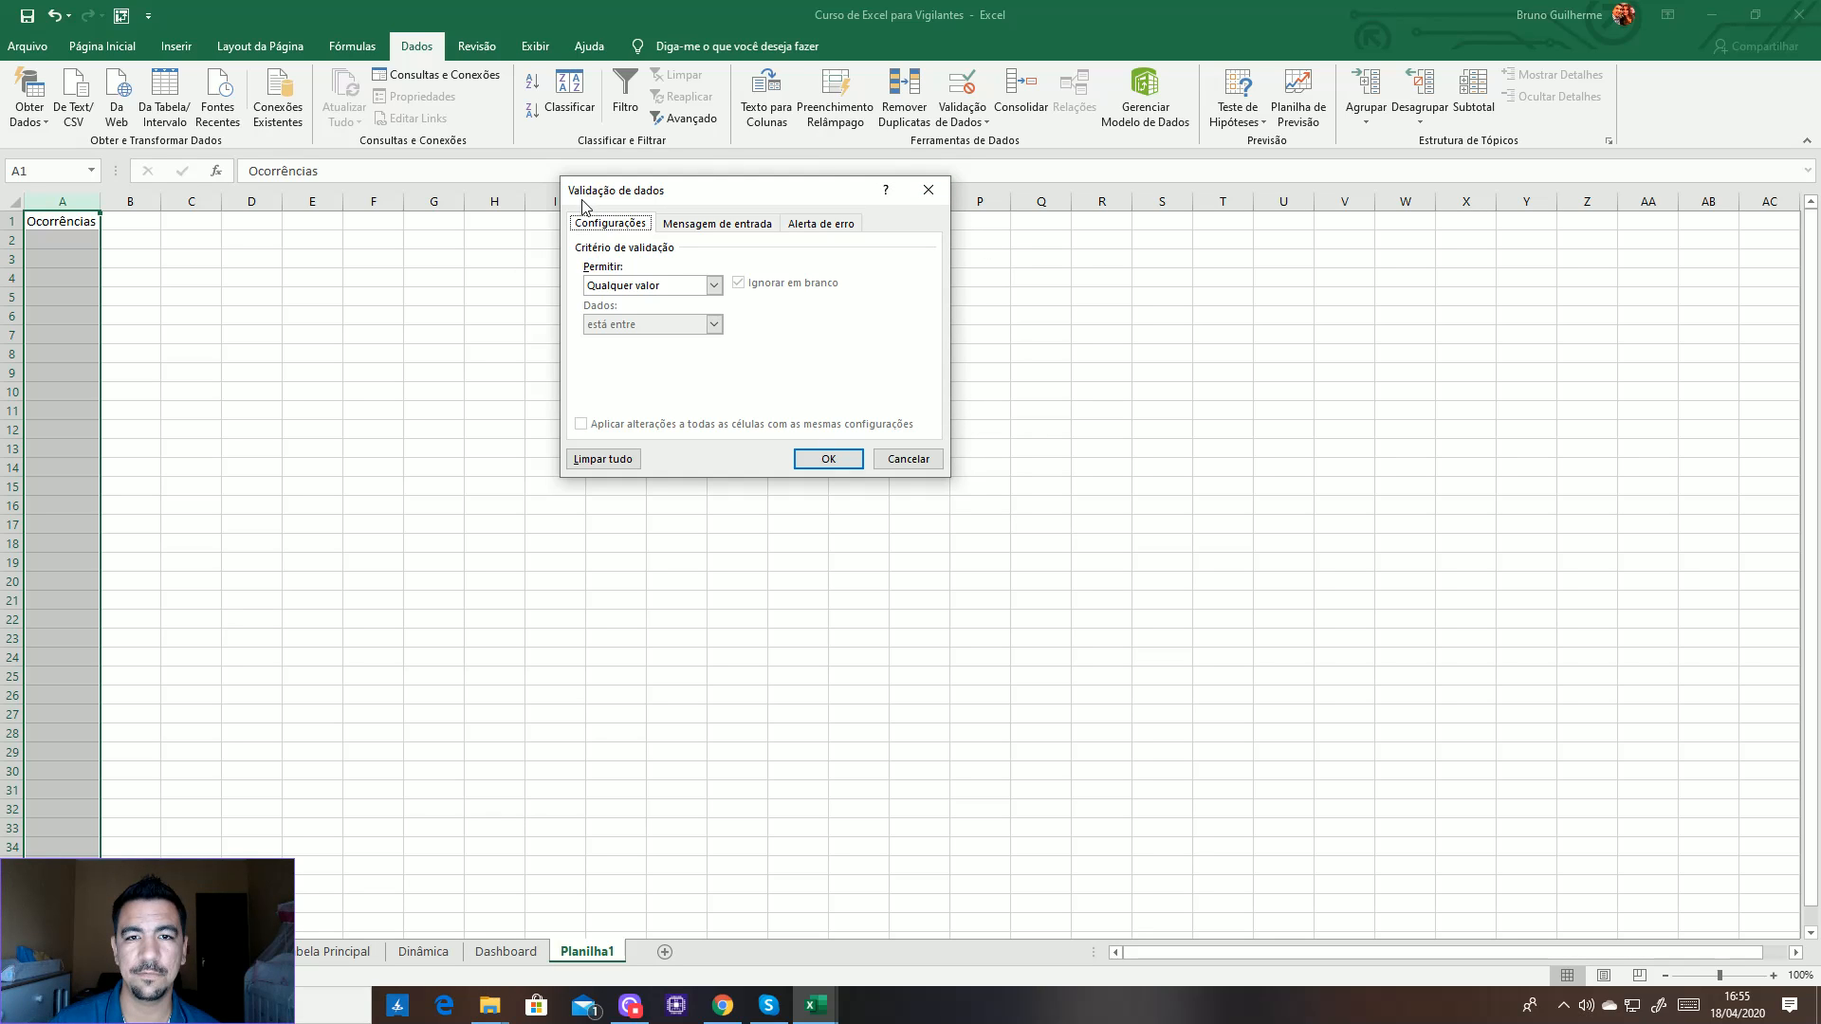
pyautogui.click(714, 285)
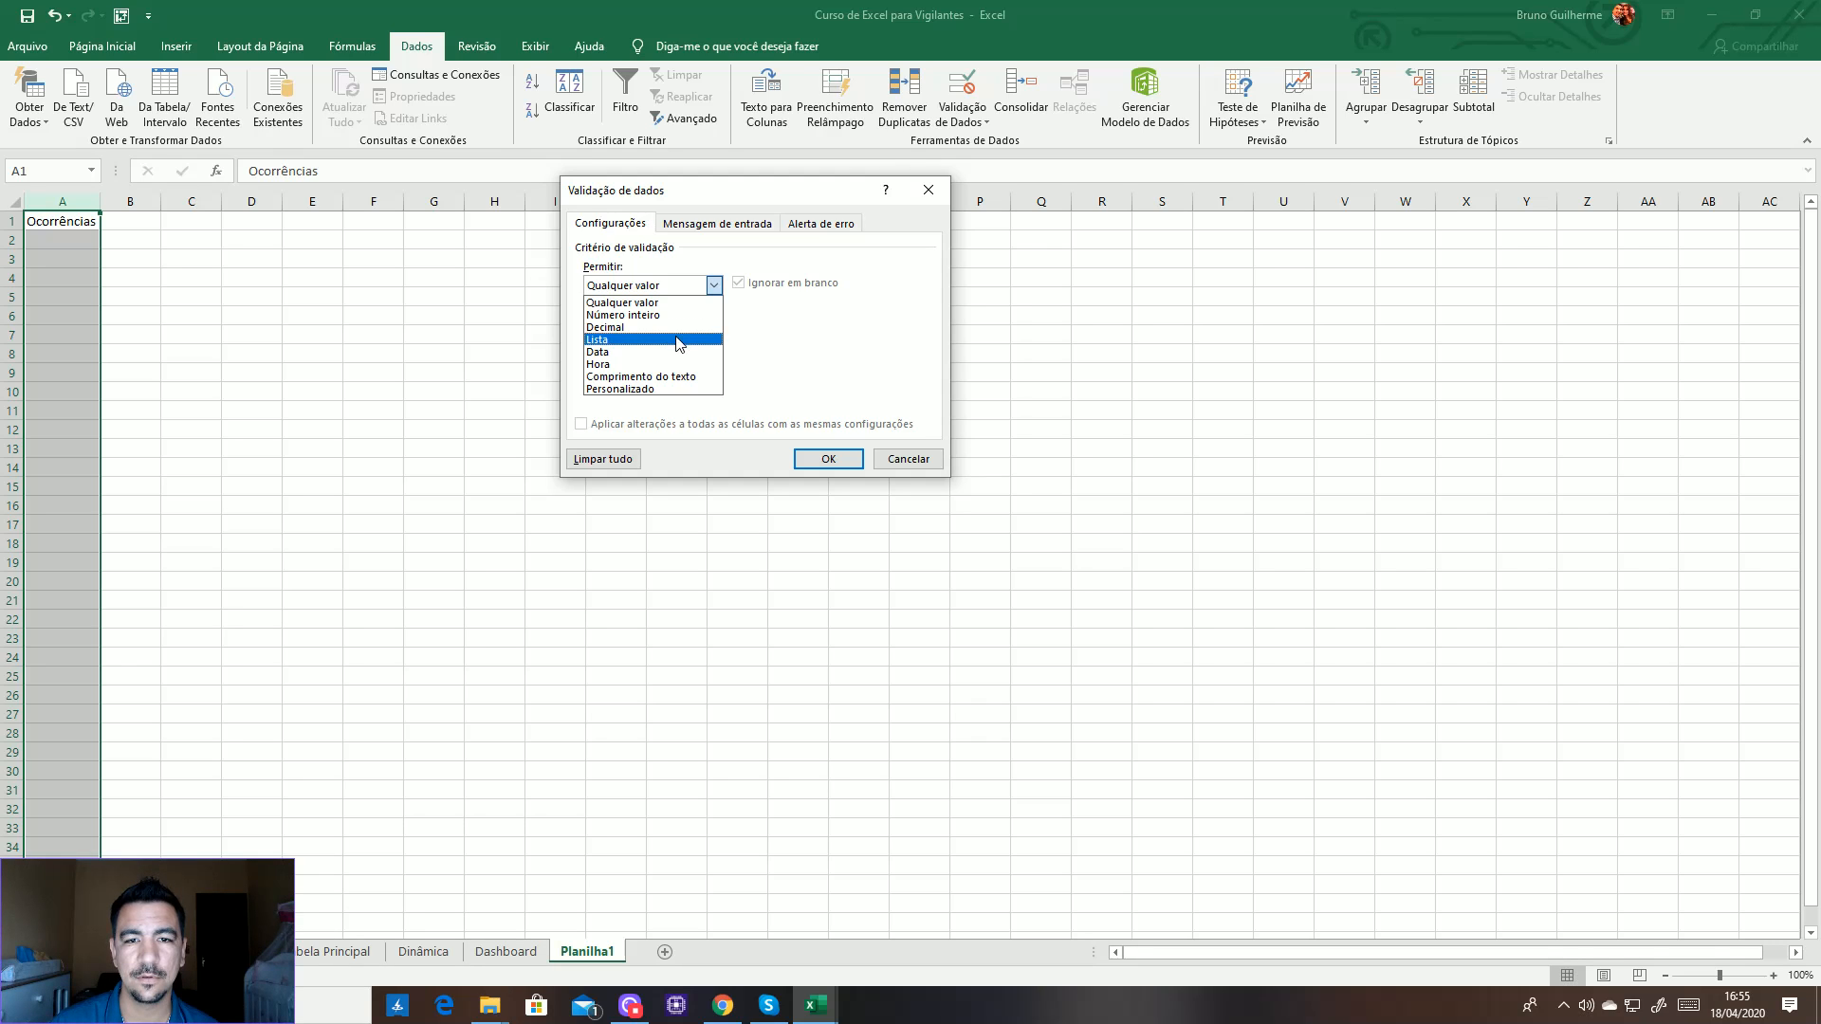
pyautogui.click(771, 362)
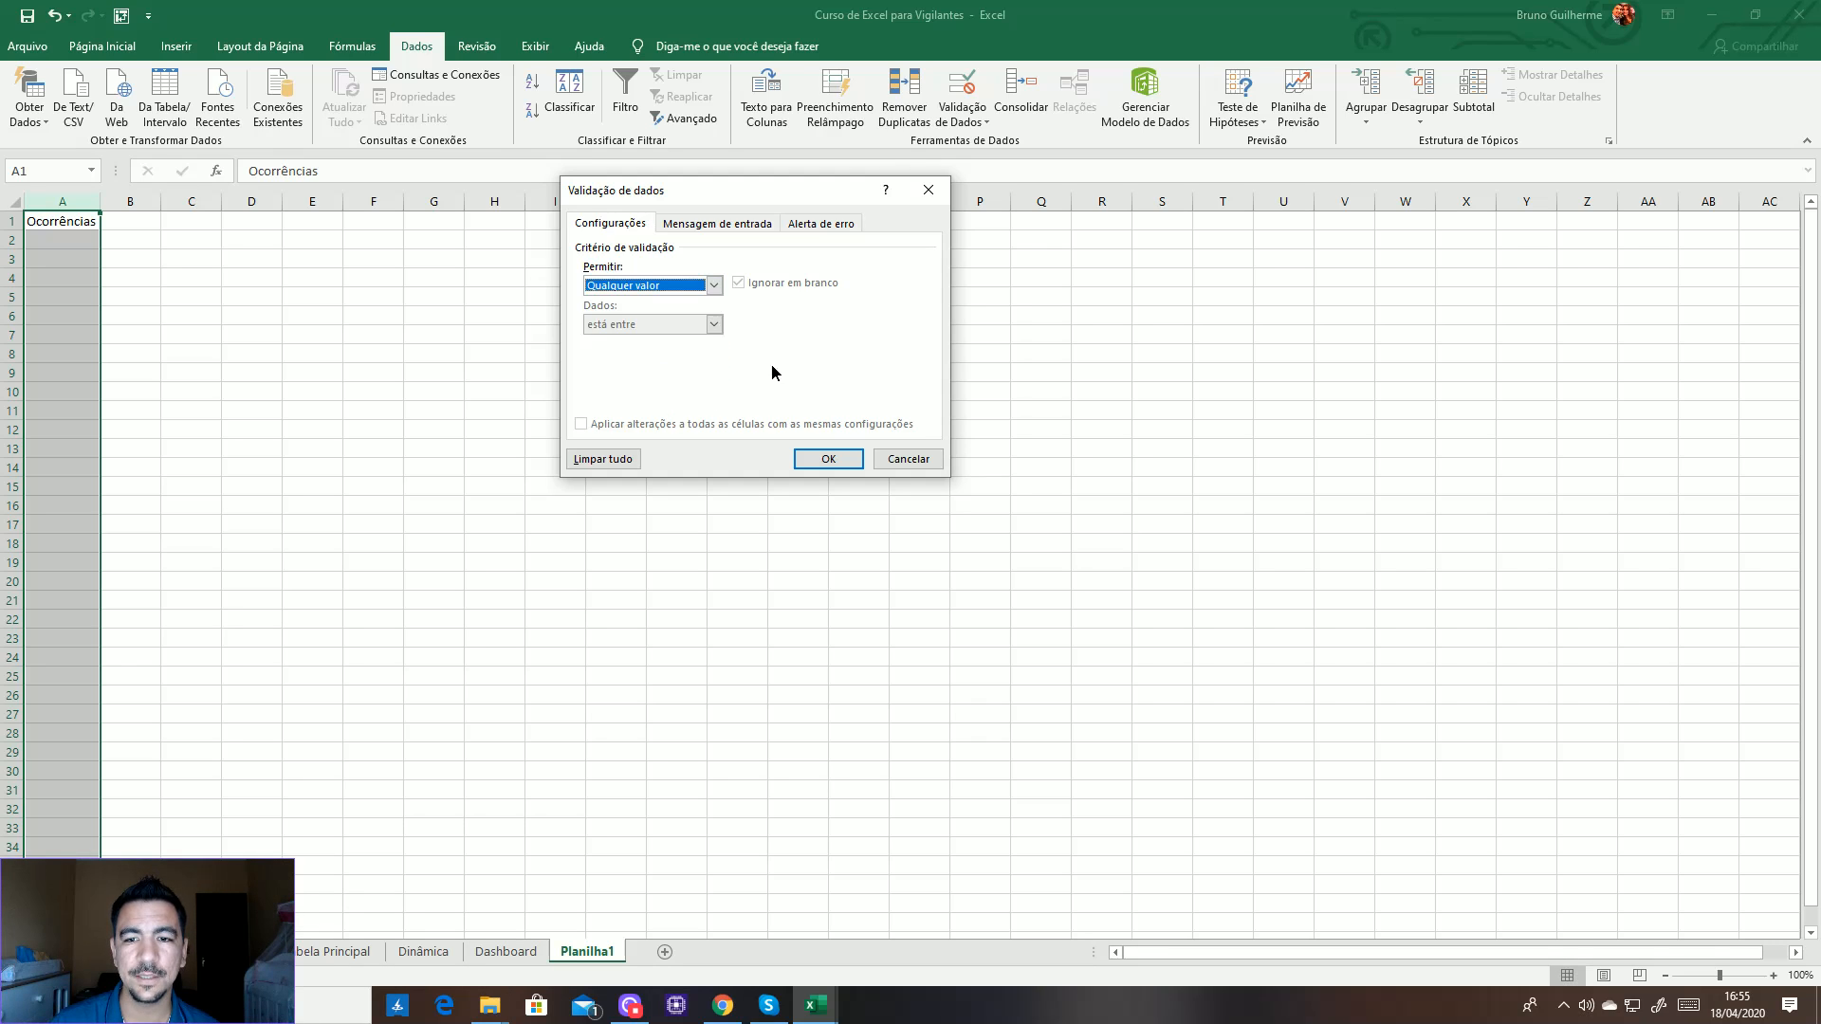
pyautogui.click(907, 460)
pyautogui.click(809, 452)
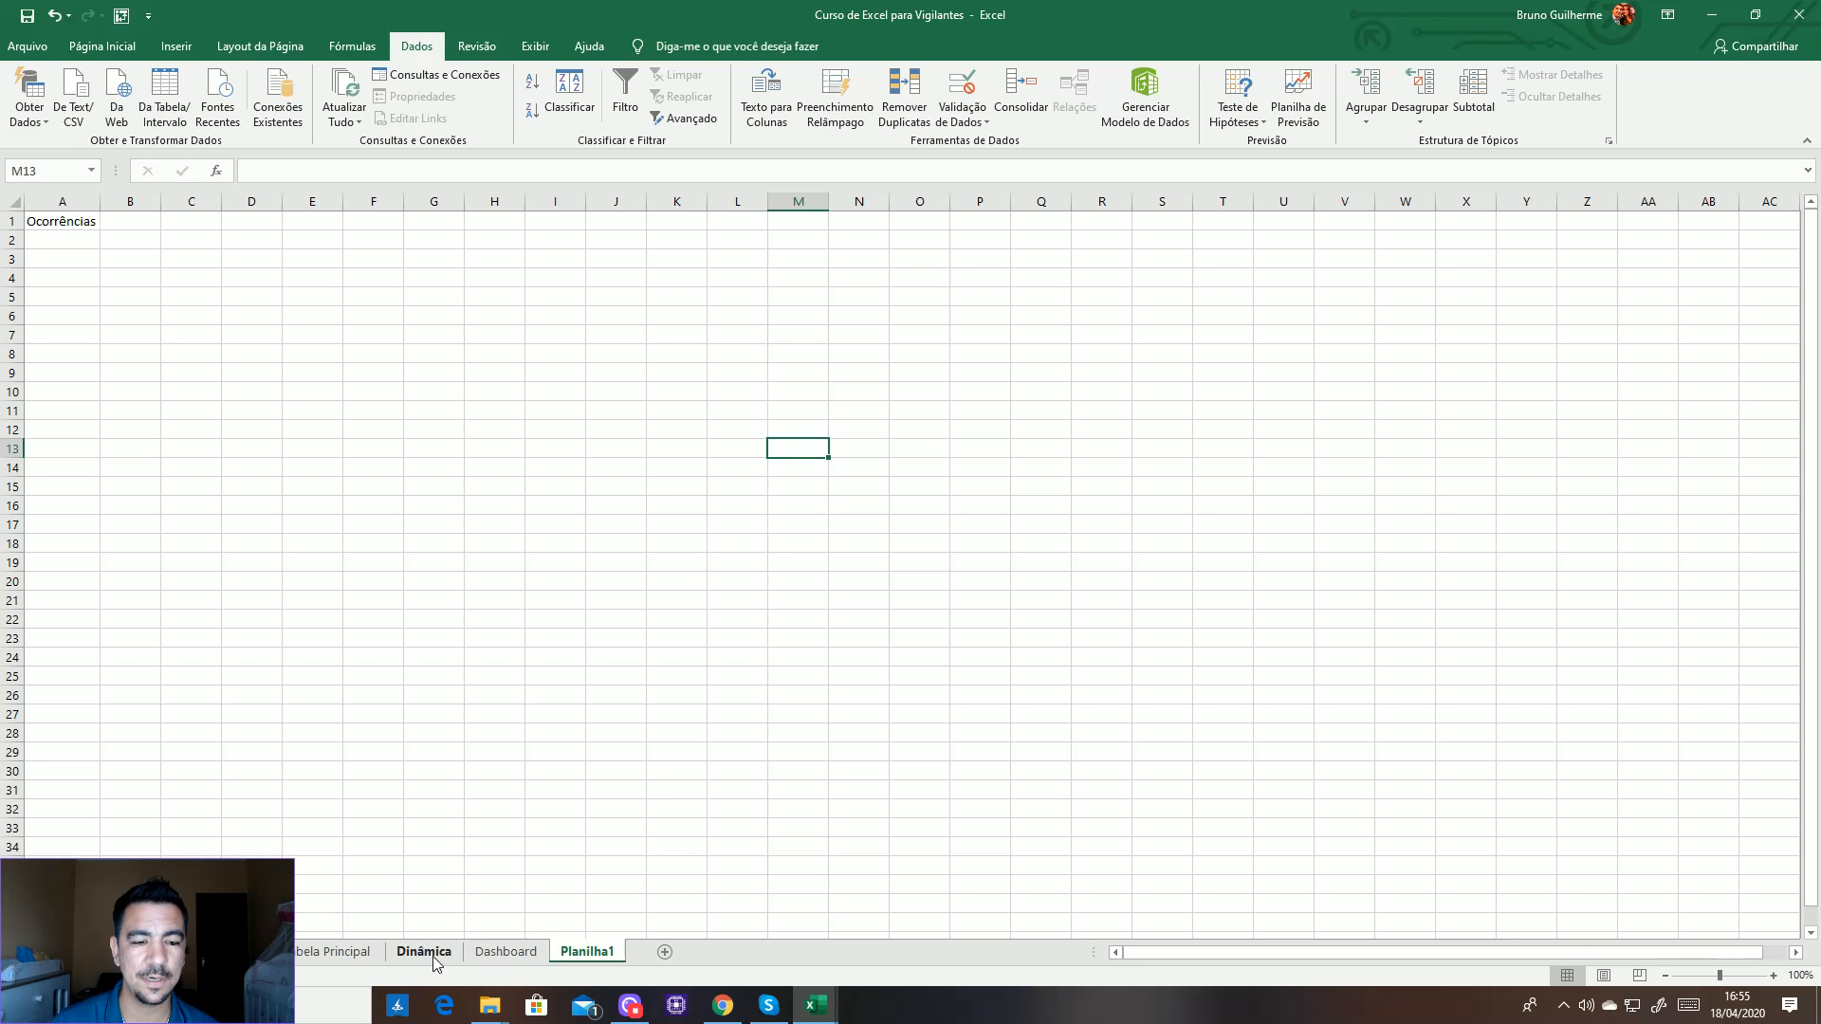
# Examine the OCORRÊNCIAS list on the Base de Dados sheet and return to Planilha1
pyautogui.click(232, 952)
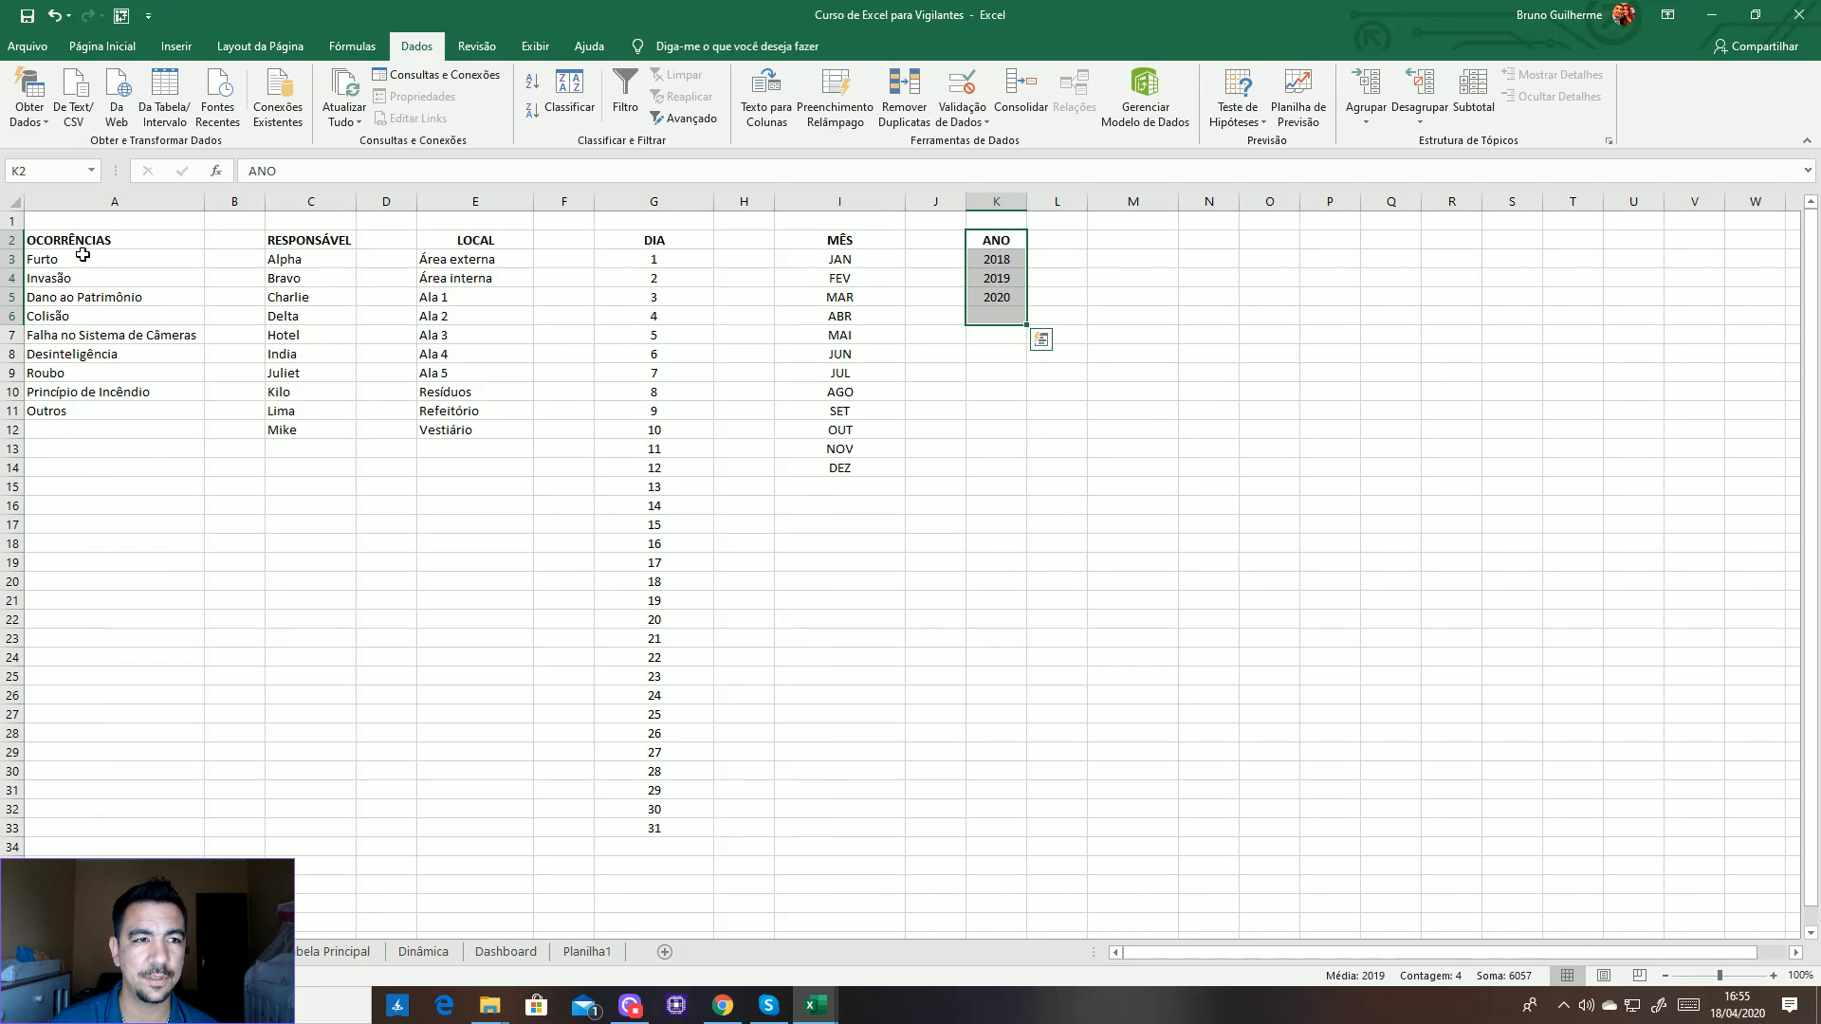
pyautogui.moveTo(80, 243); pyautogui.dragTo(99, 418)
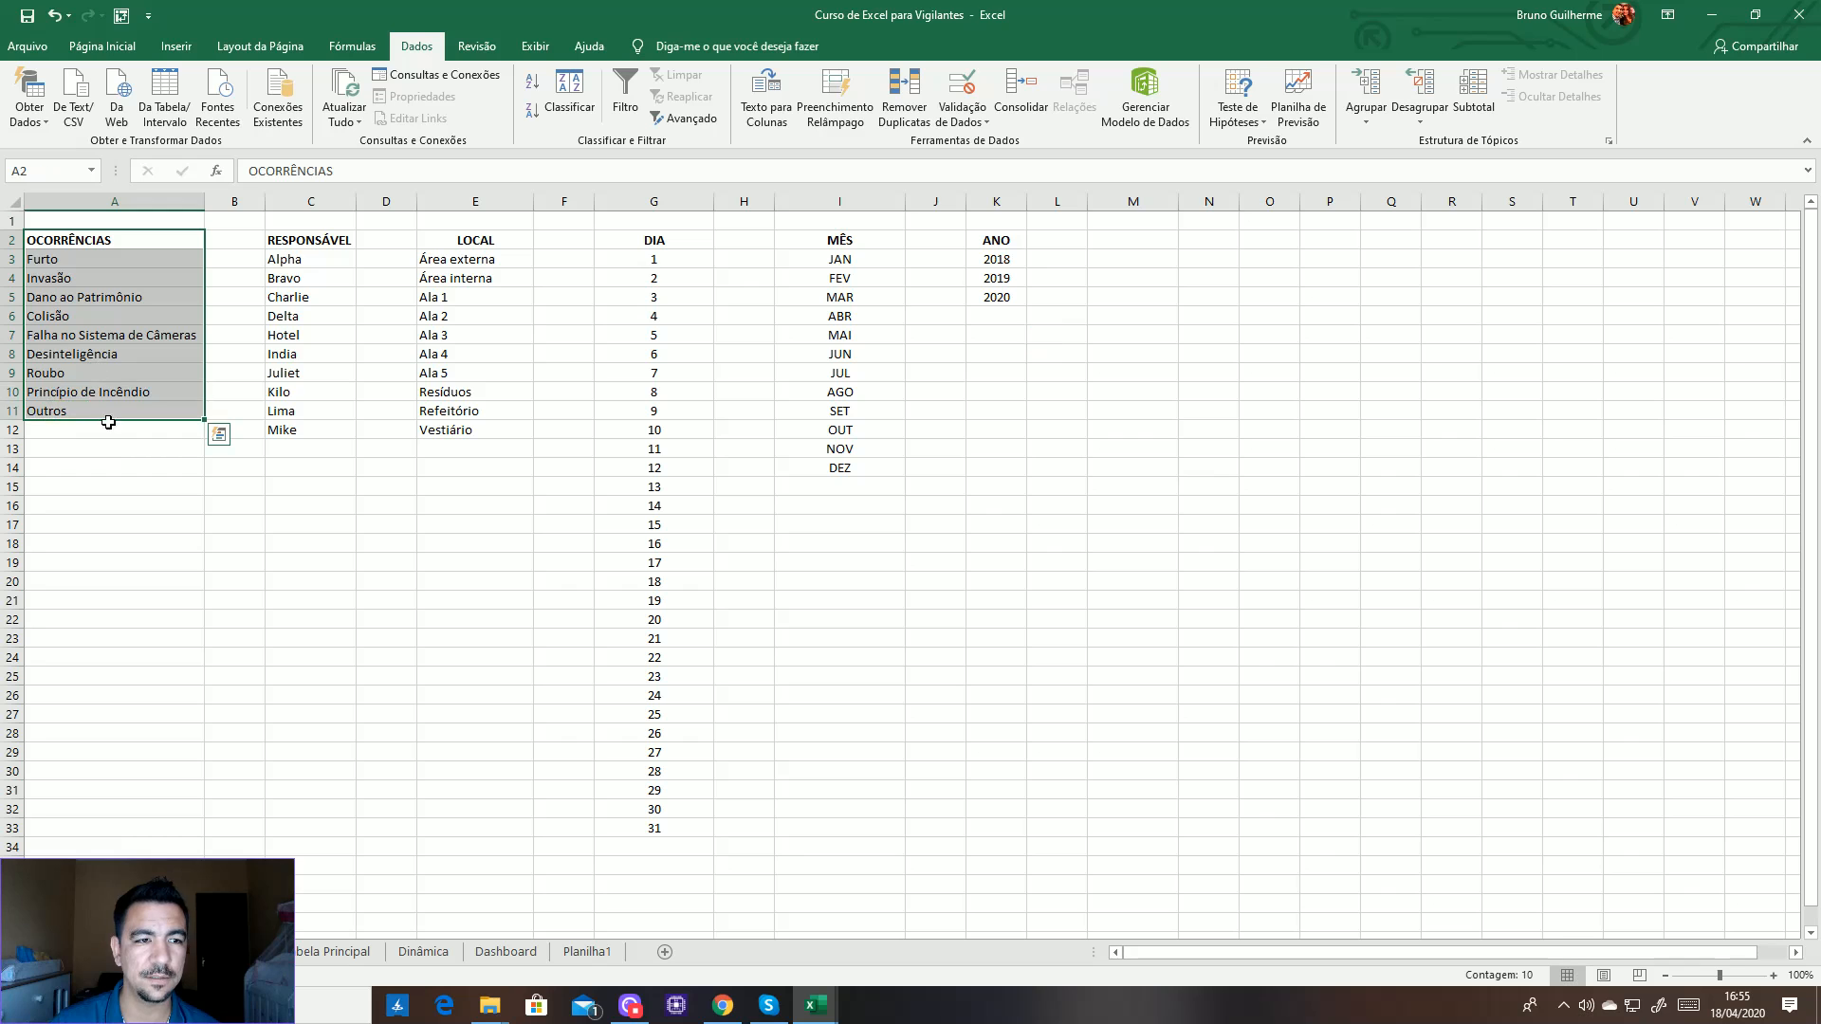
pyautogui.click(580, 952)
pyautogui.click(90, 224)
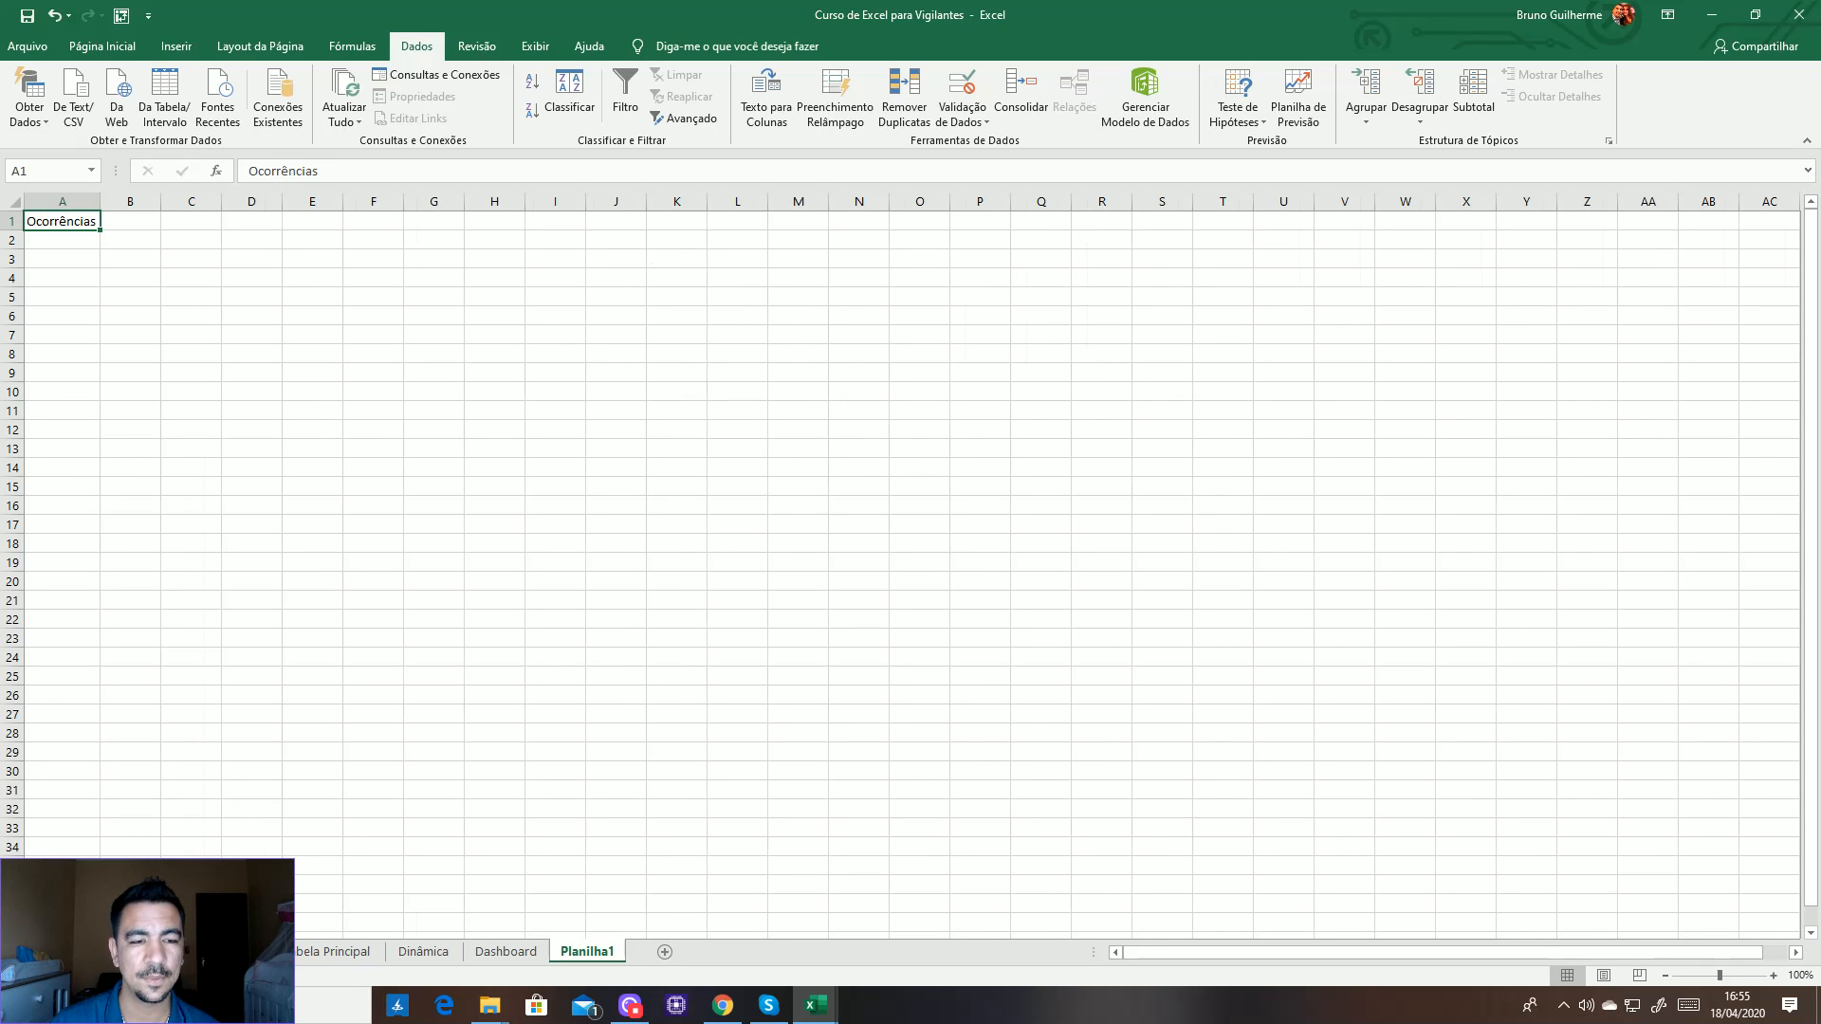
pyautogui.click(232, 952)
pyautogui.click(131, 510)
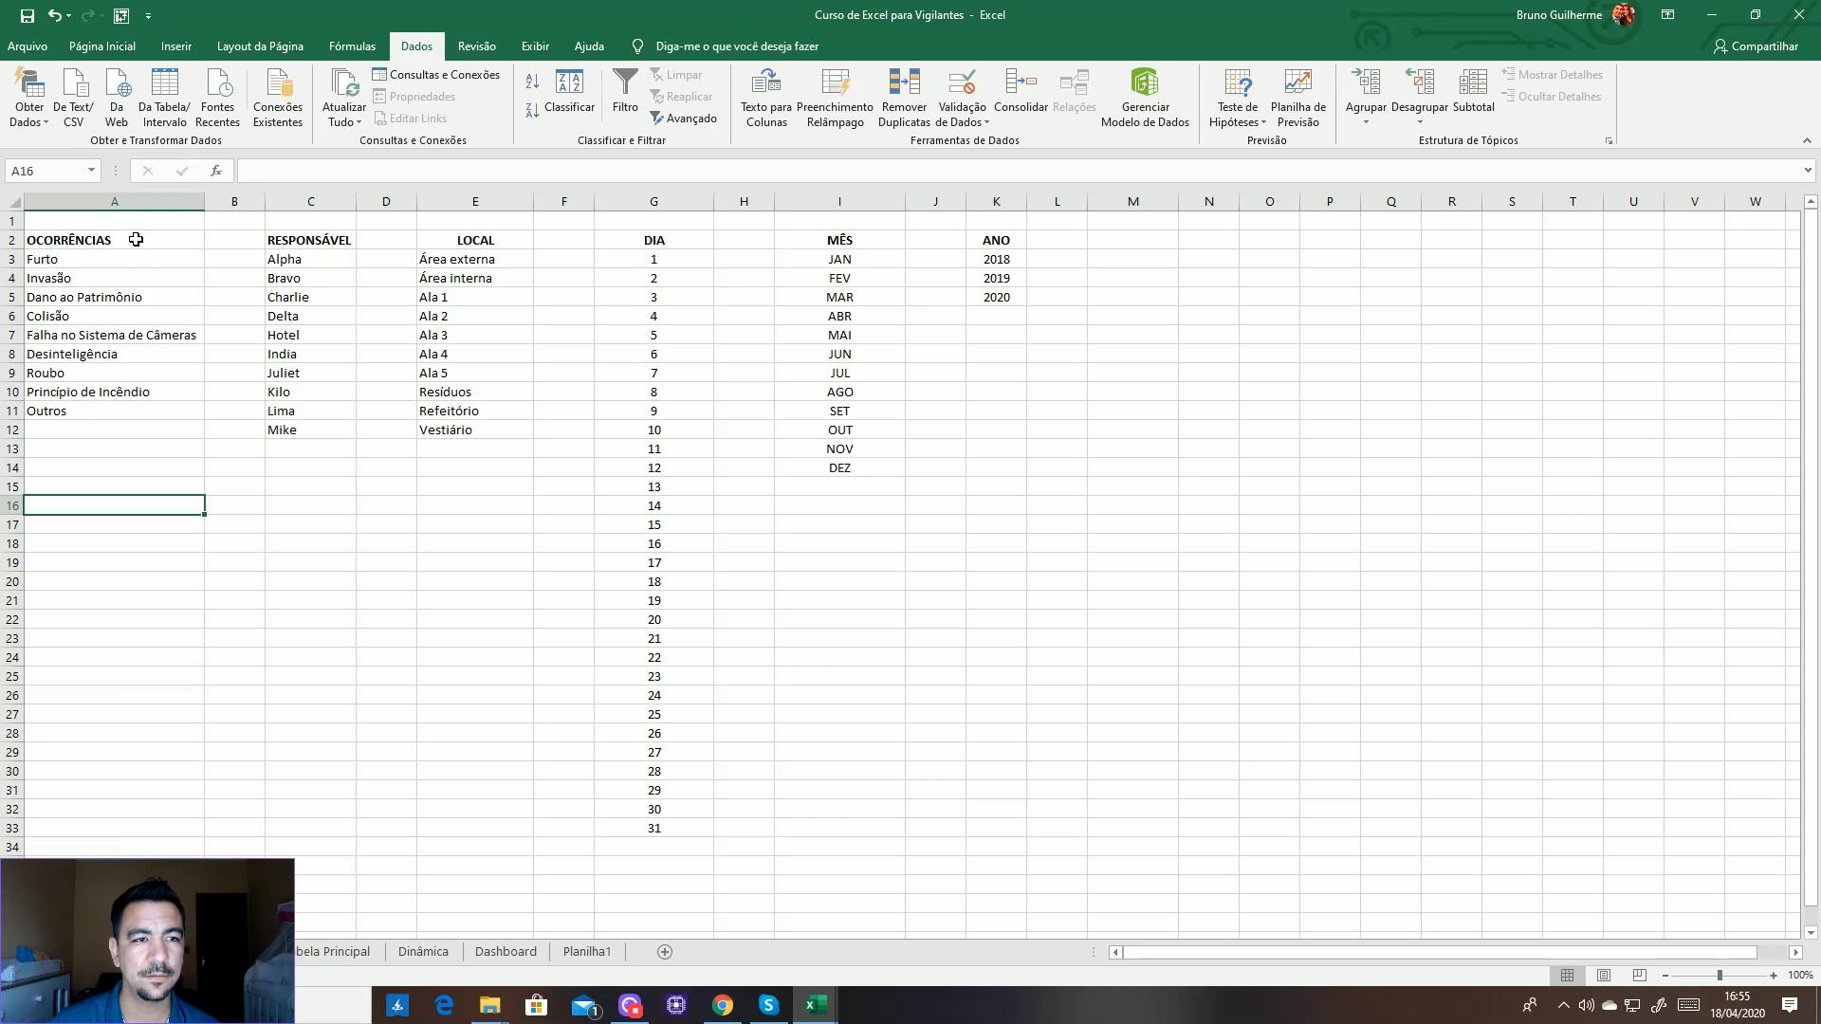
pyautogui.press('Up')
pyautogui.press('Up')
pyautogui.press('Up')
pyautogui.moveTo(97, 241); pyautogui.dragTo(100, 396)
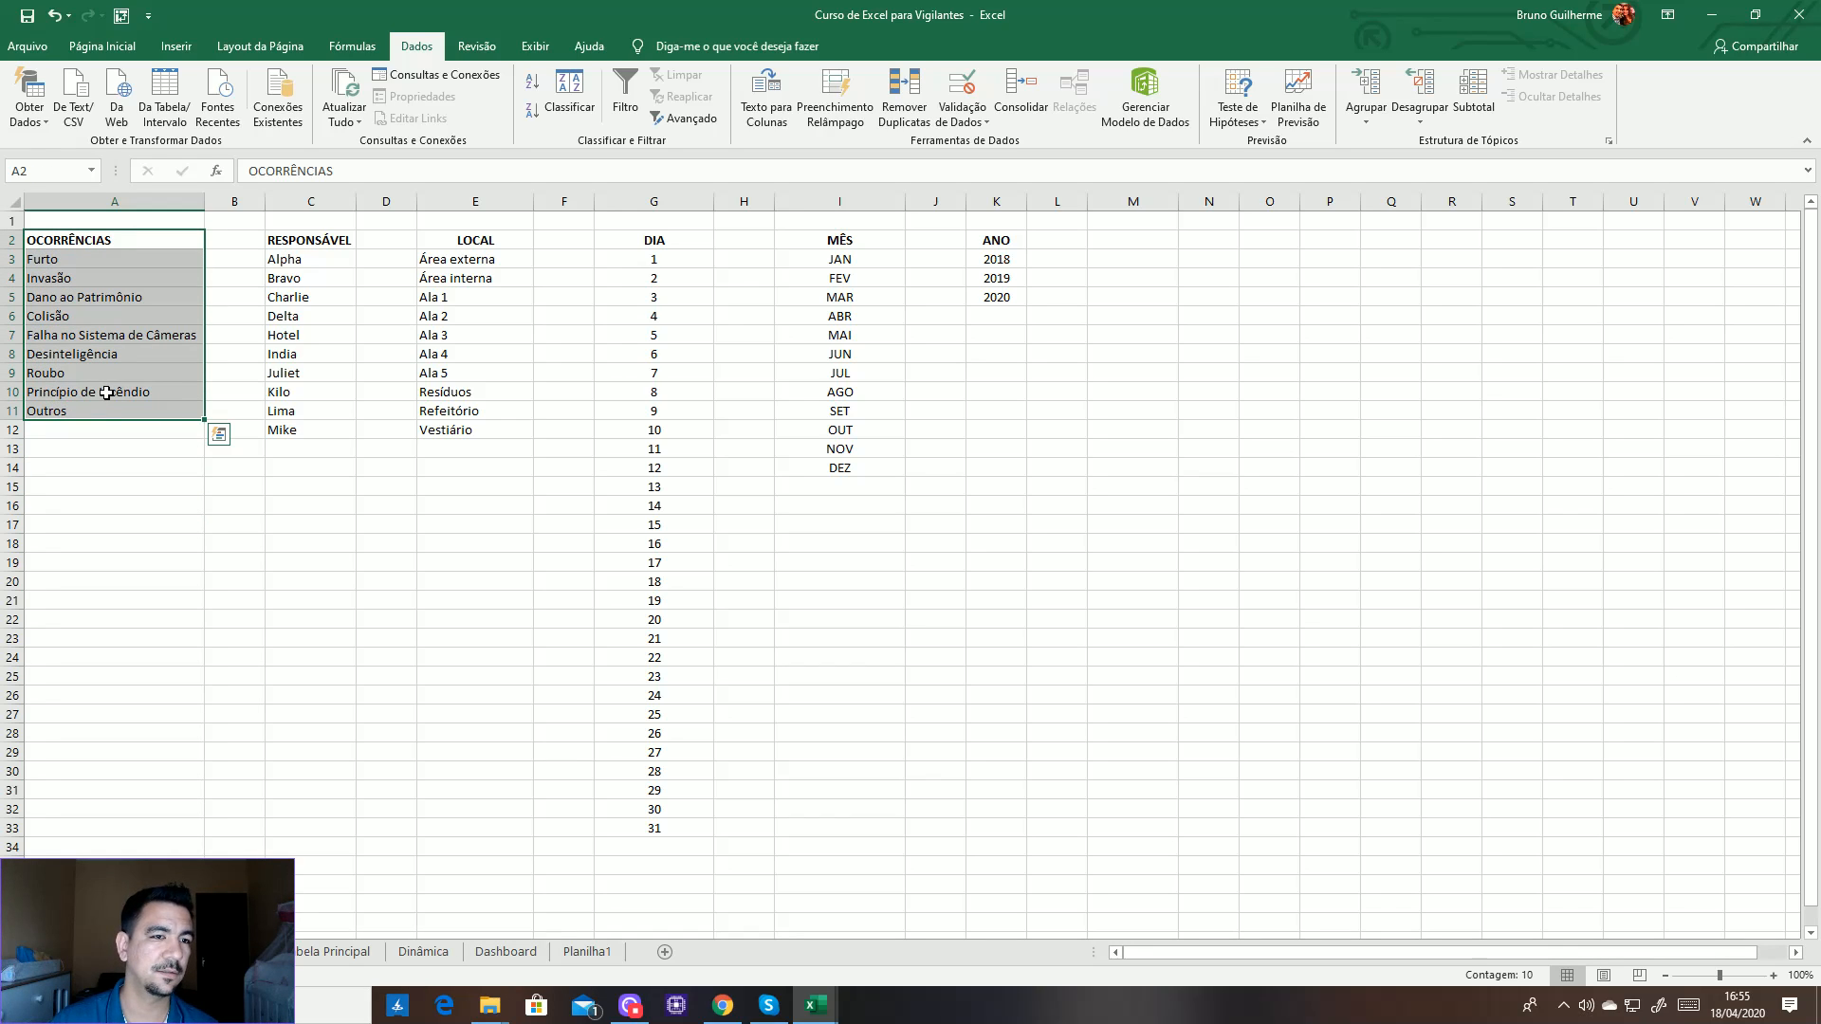
pyautogui.click(582, 952)
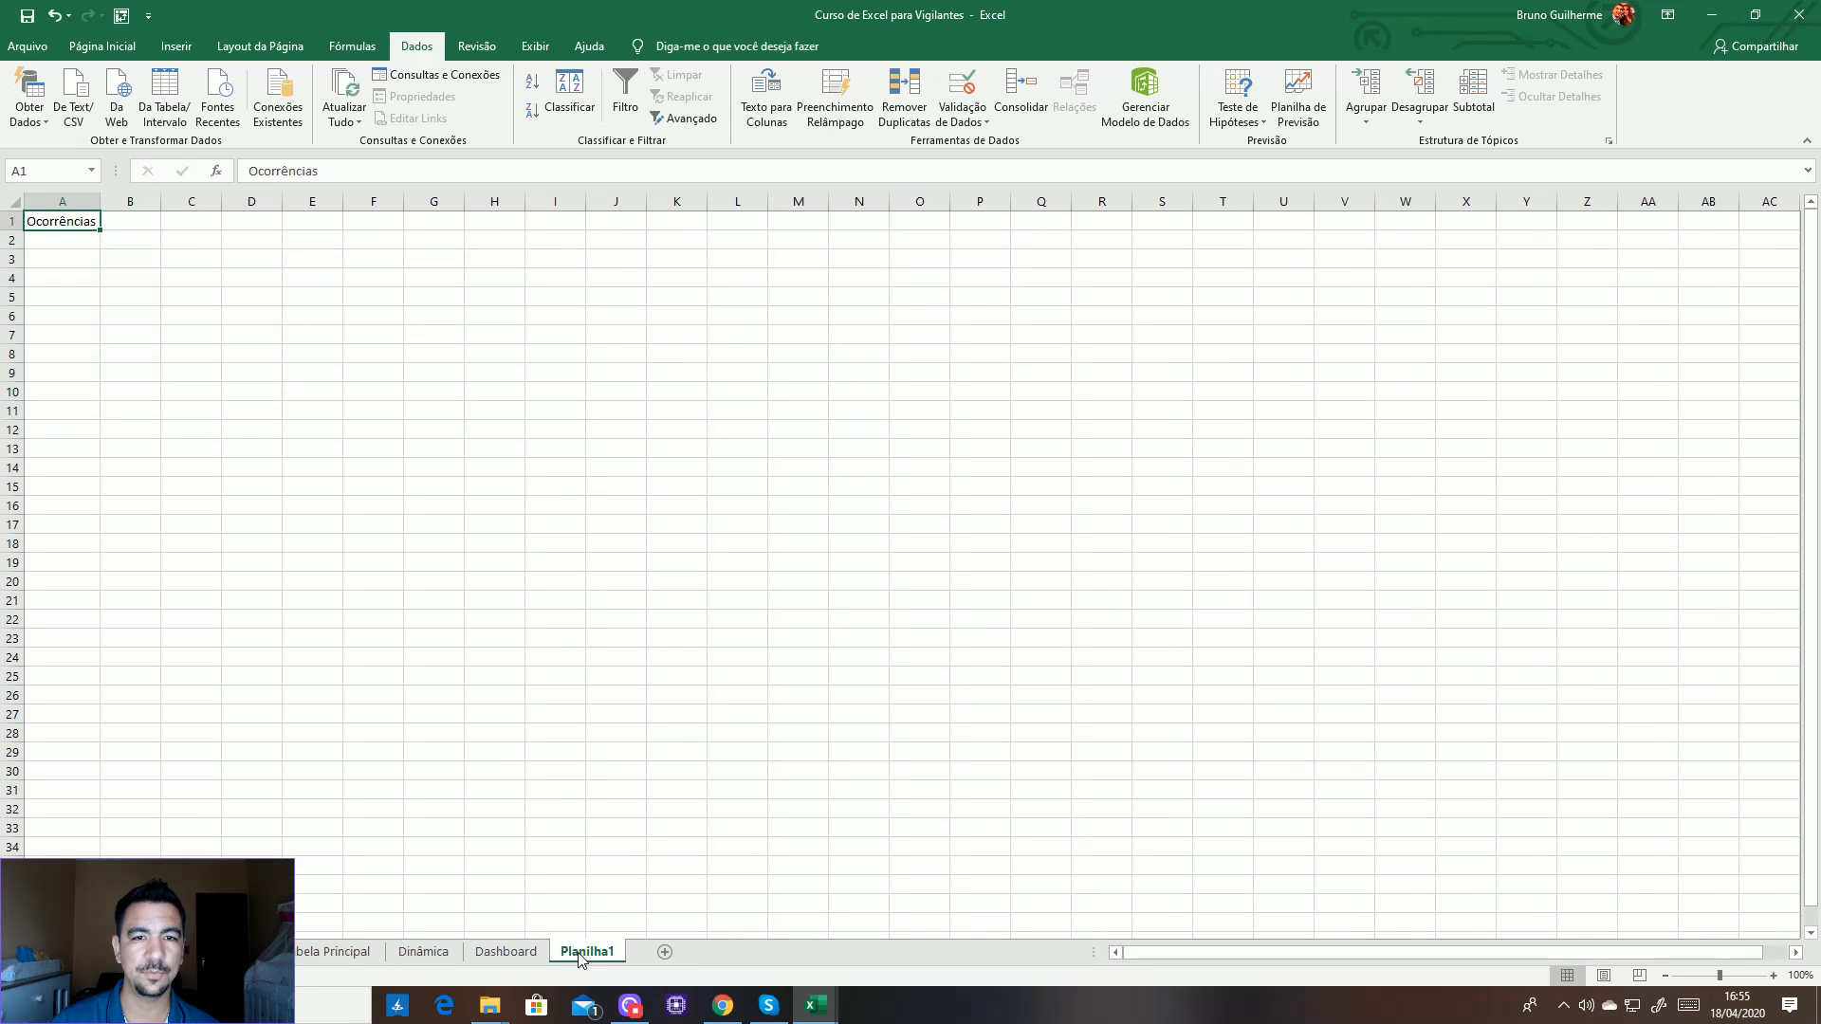
# Start a data validation rule for the whole of column A that allows a Lista
pyautogui.click(75, 202)
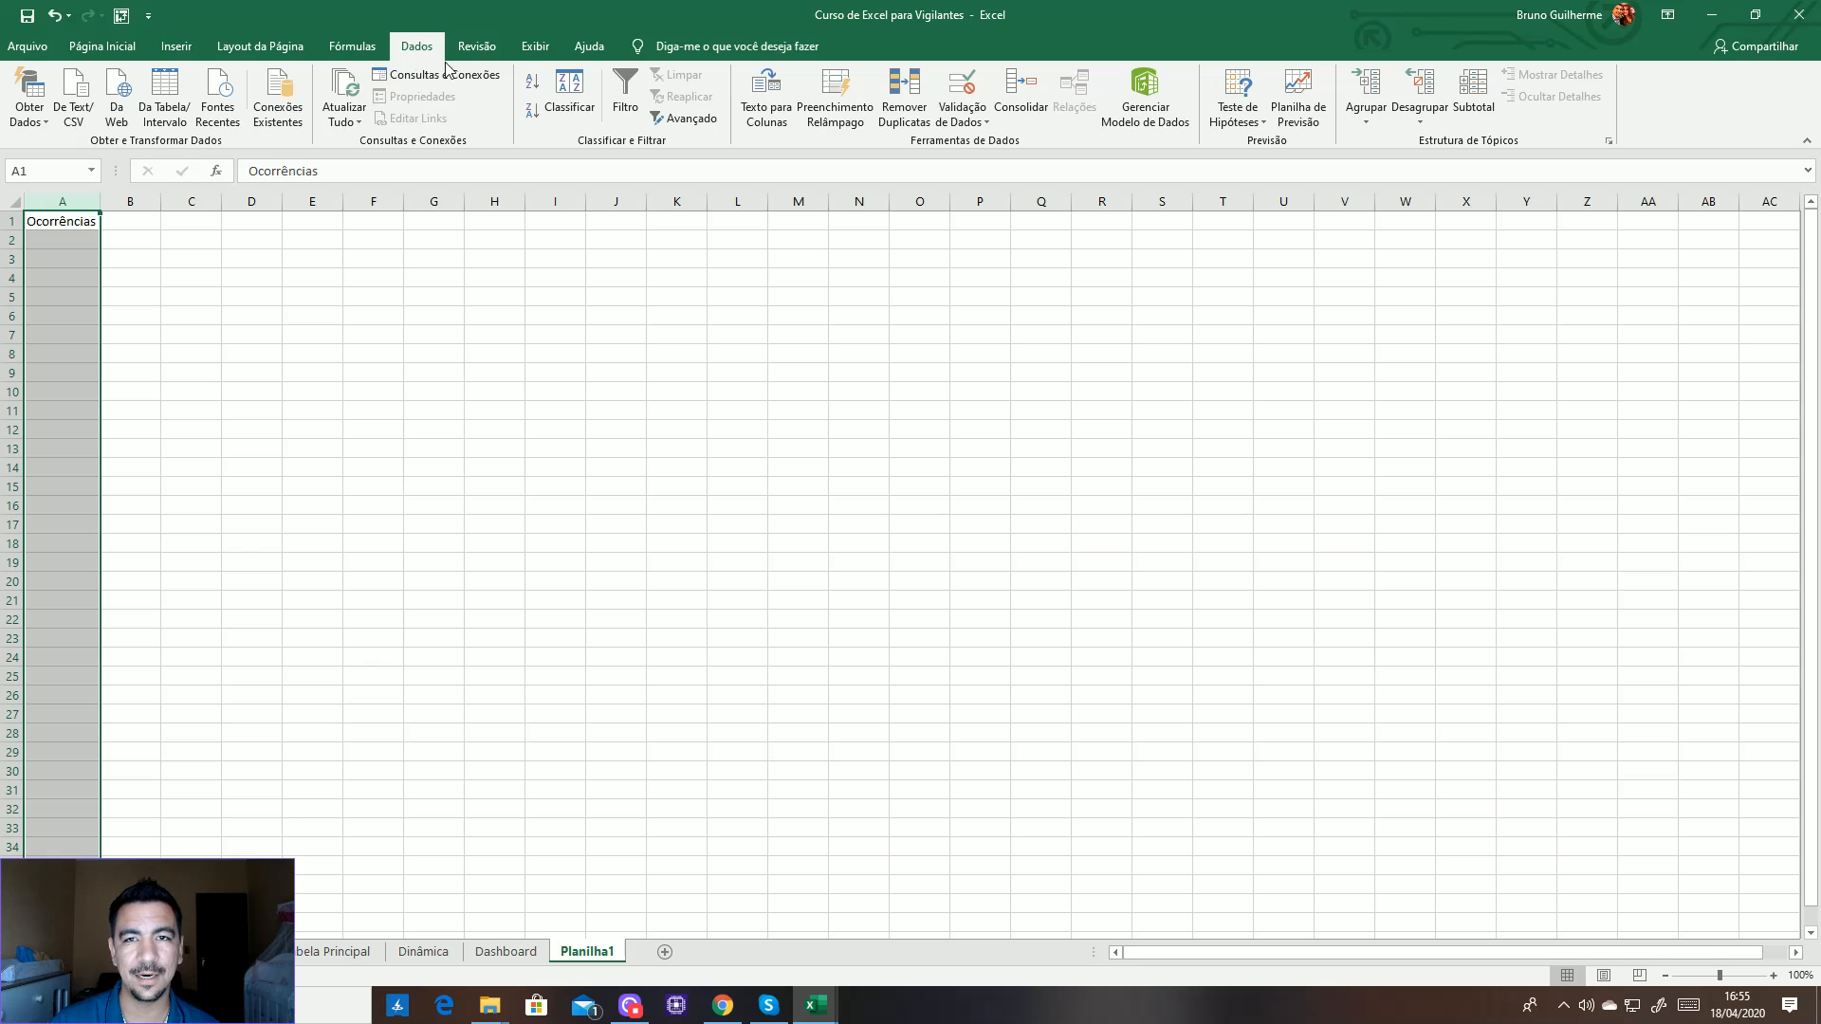
pyautogui.click(976, 128)
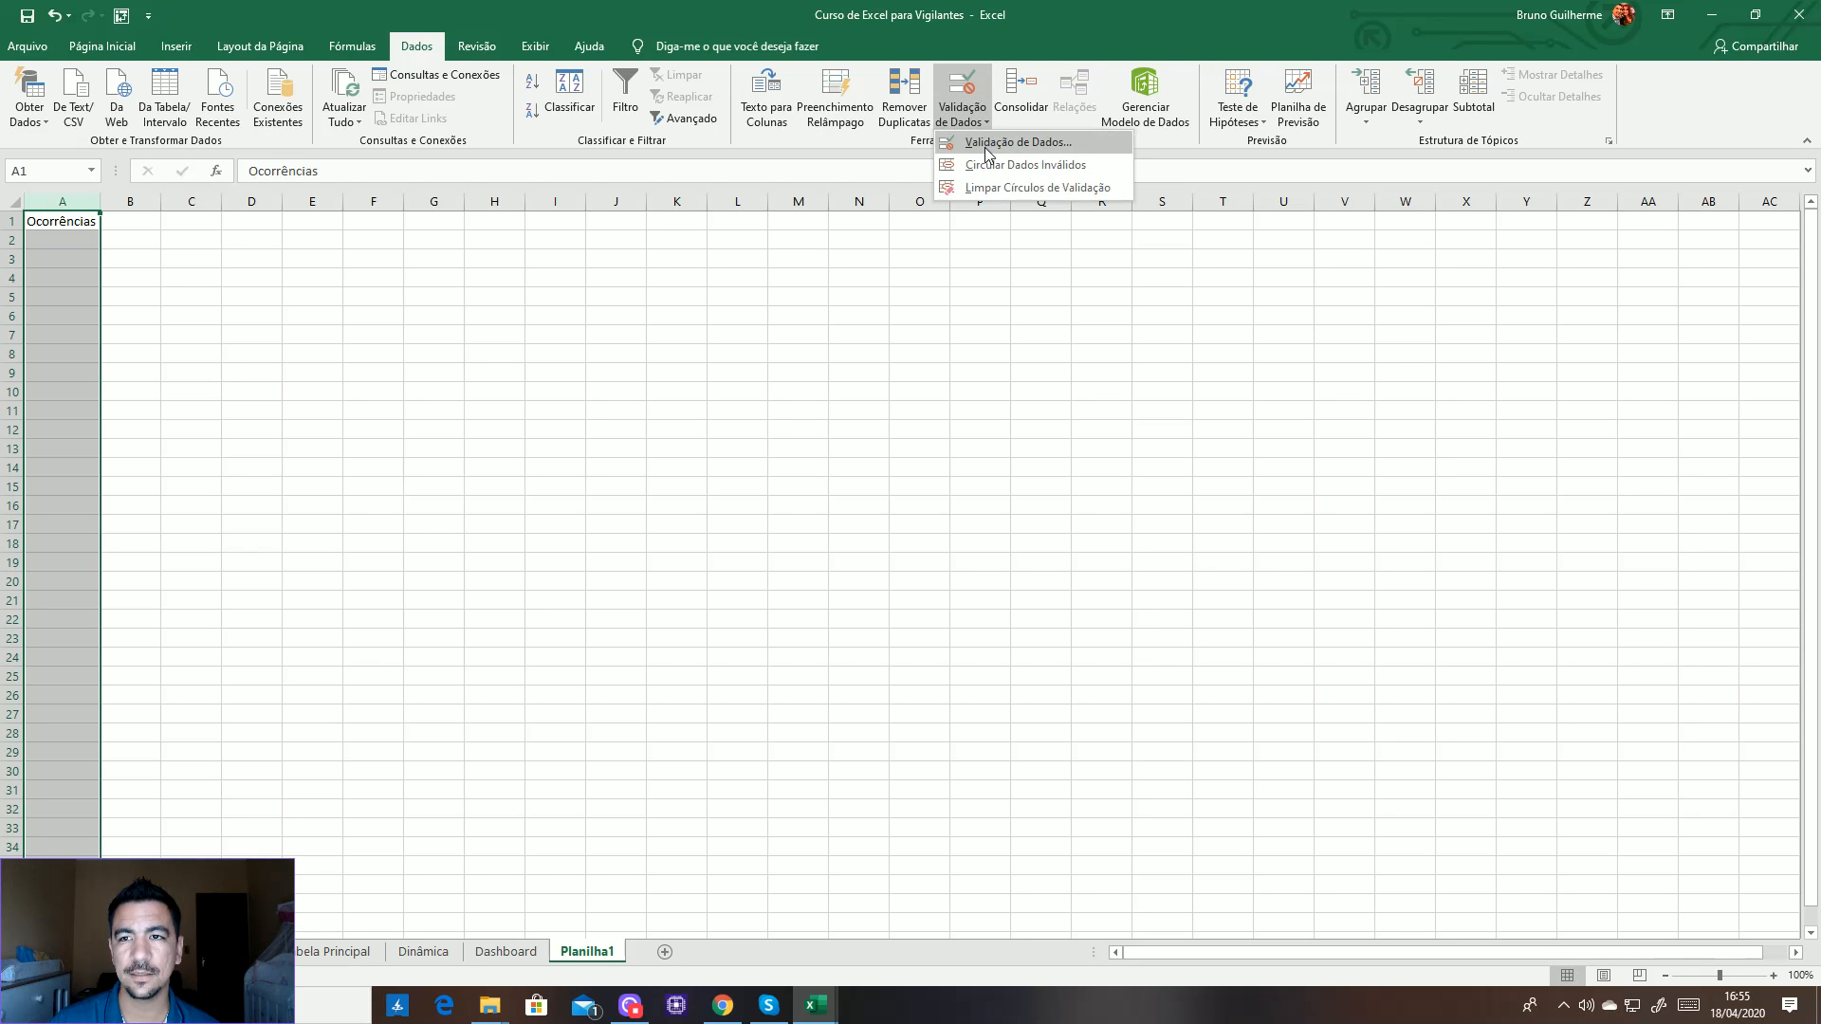
pyautogui.click(988, 145)
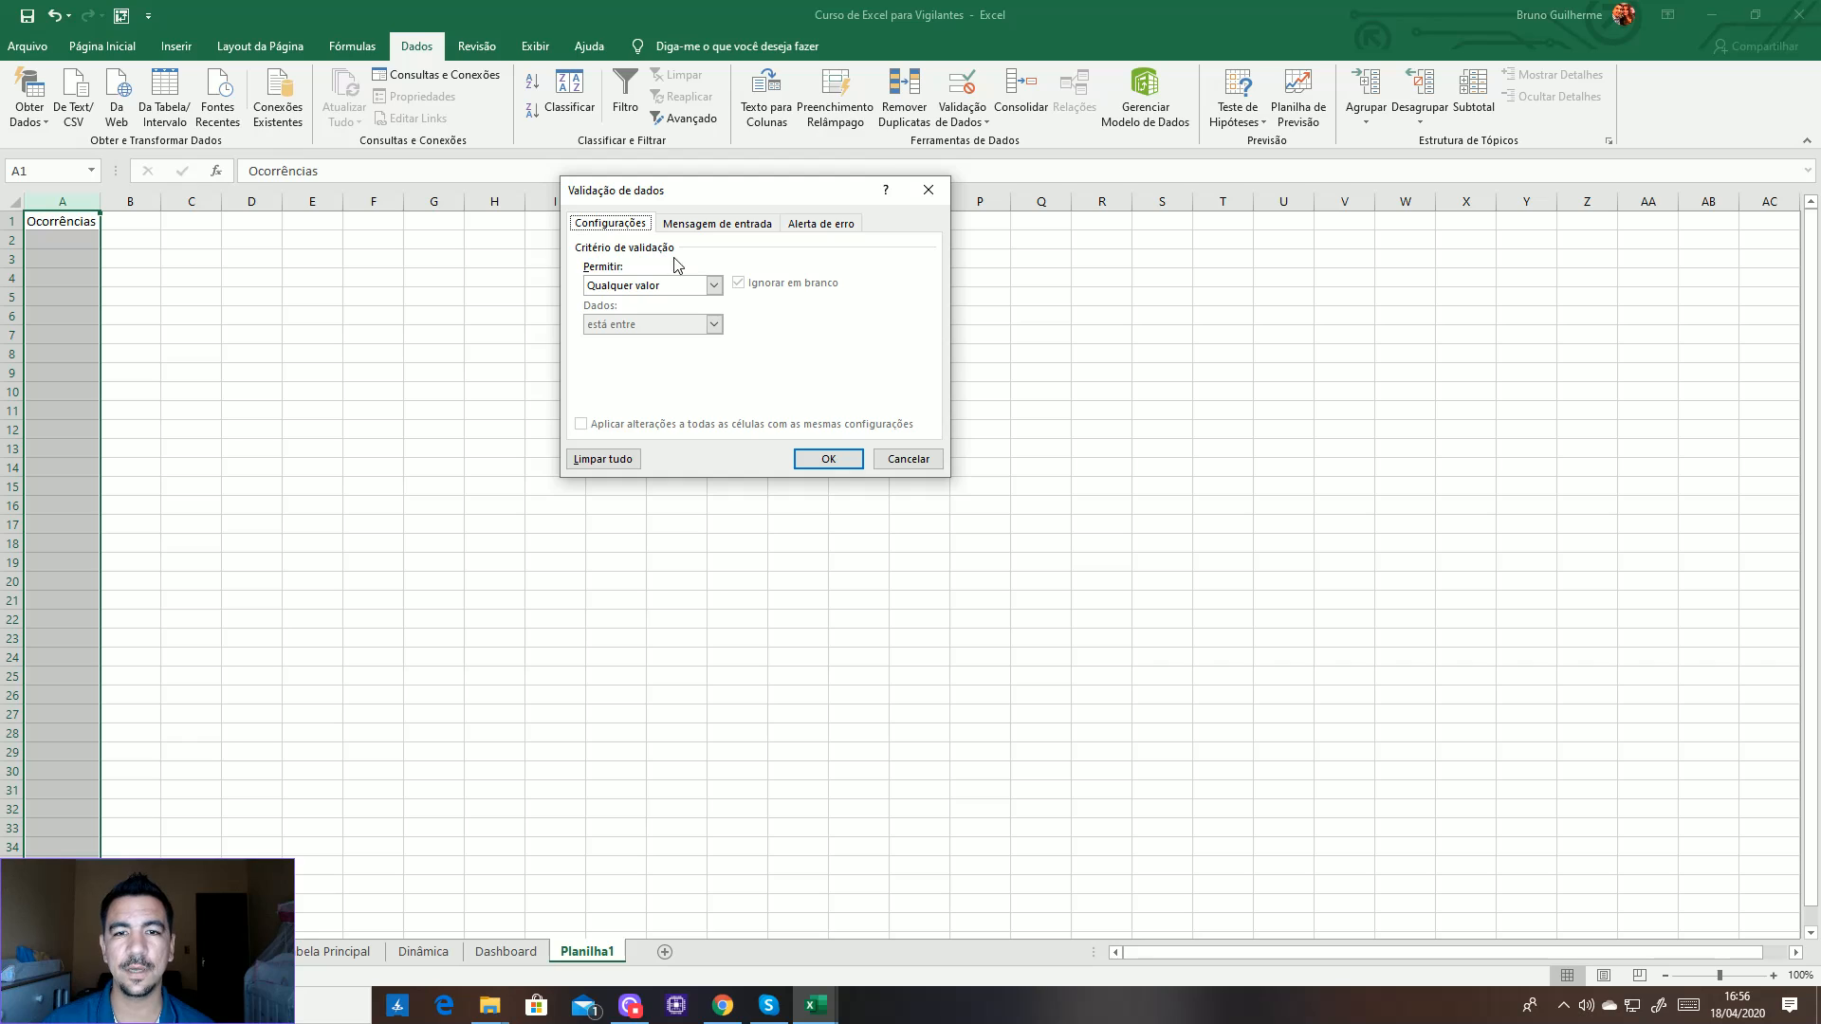
pyautogui.click(714, 286)
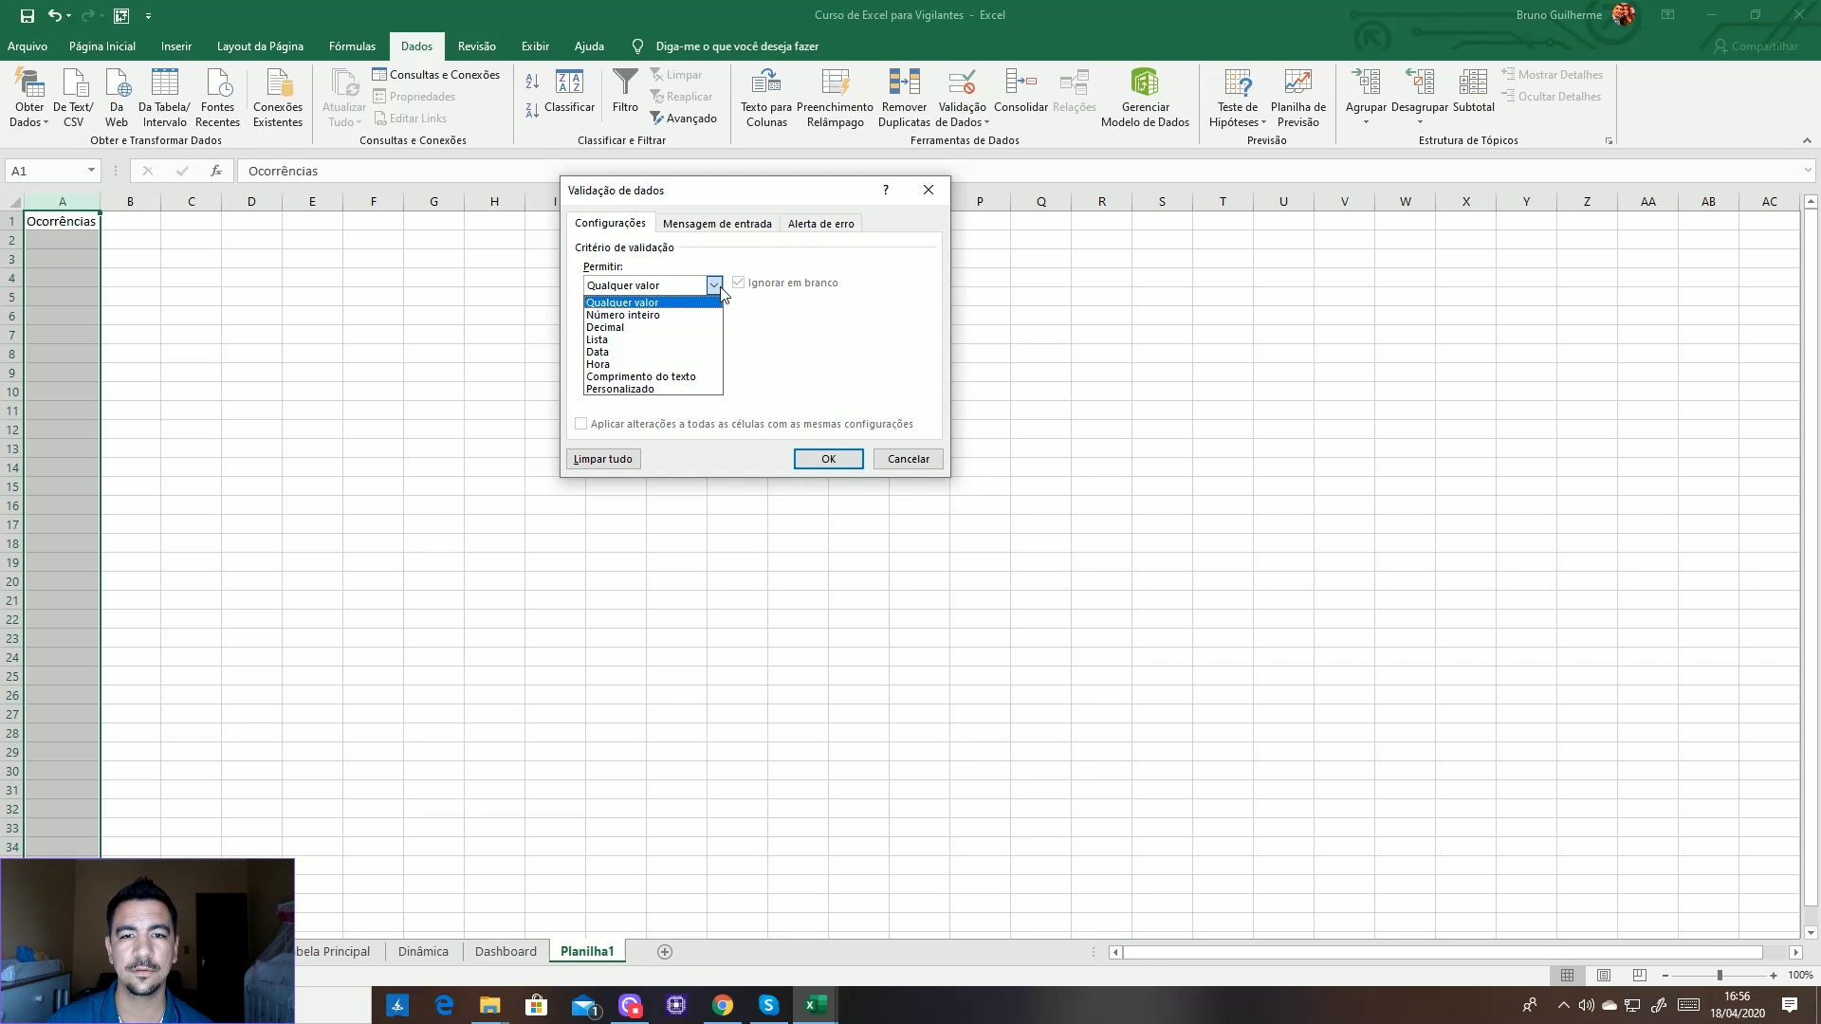
pyautogui.click(663, 339)
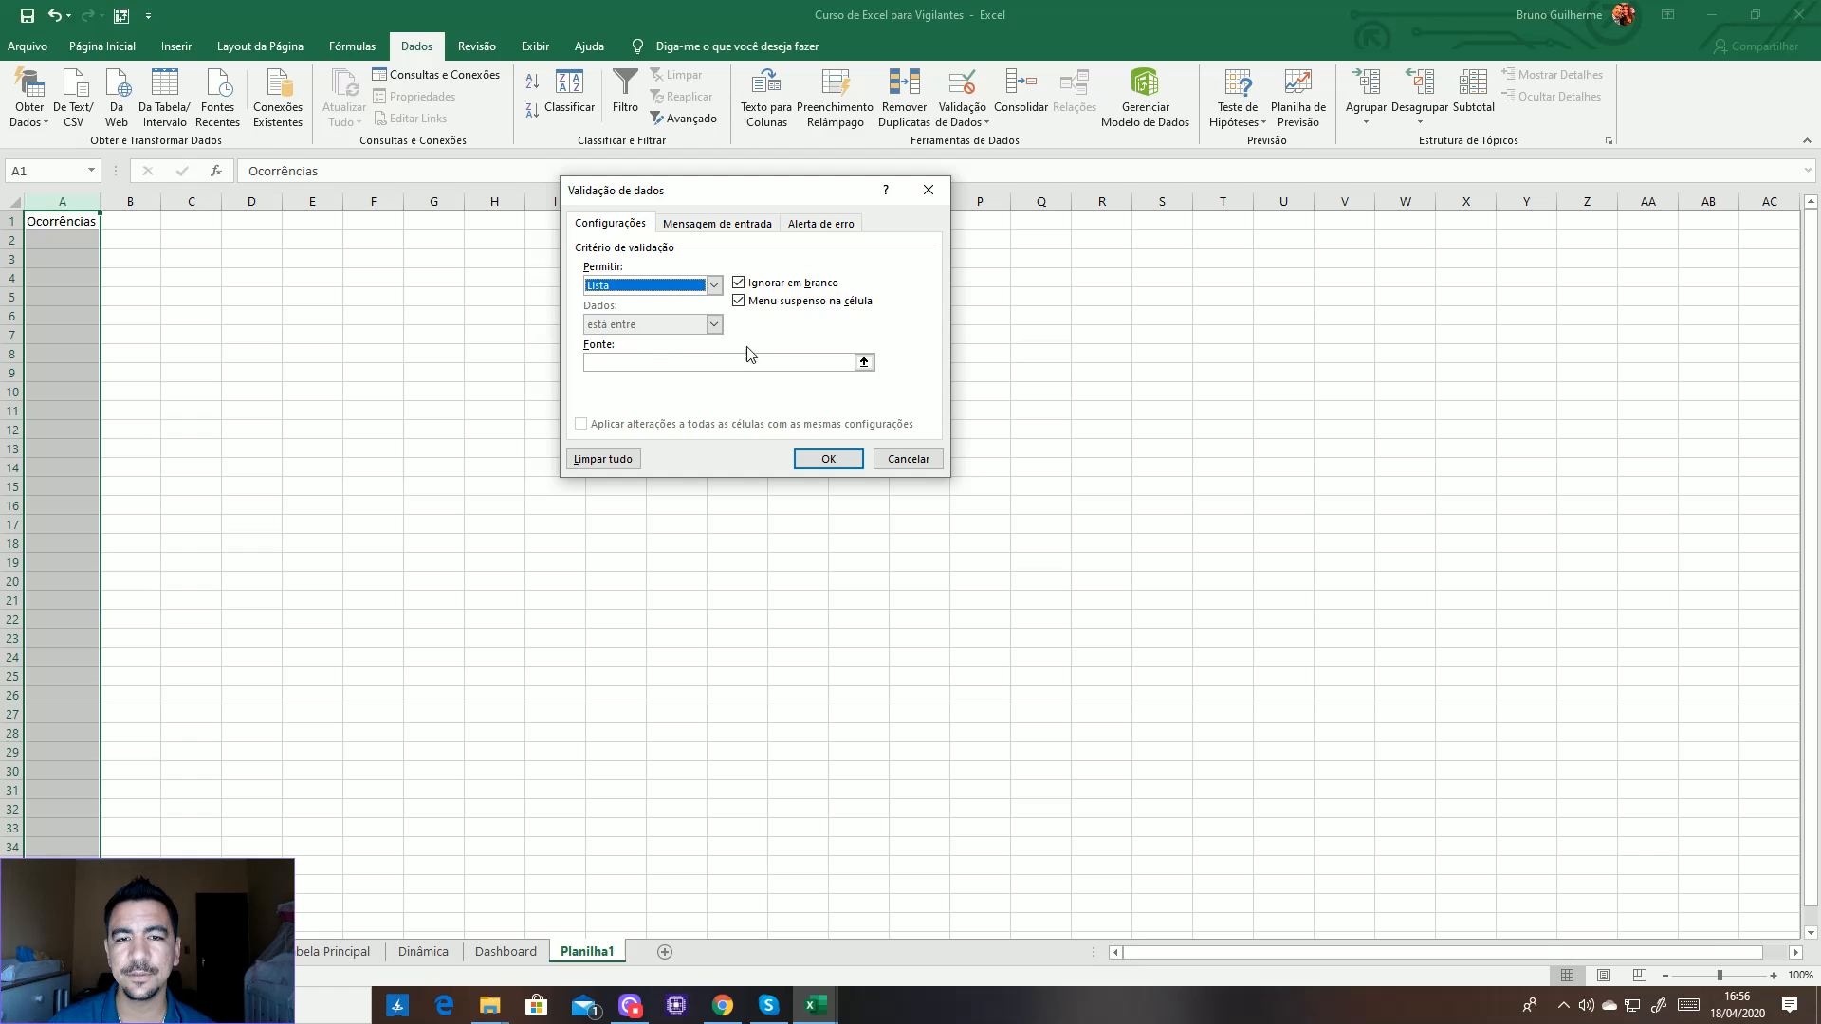
# Set the validation source to ='Base de Dados'!$A$3:$A$11 and apply the rule to column A
pyautogui.click(863, 363)
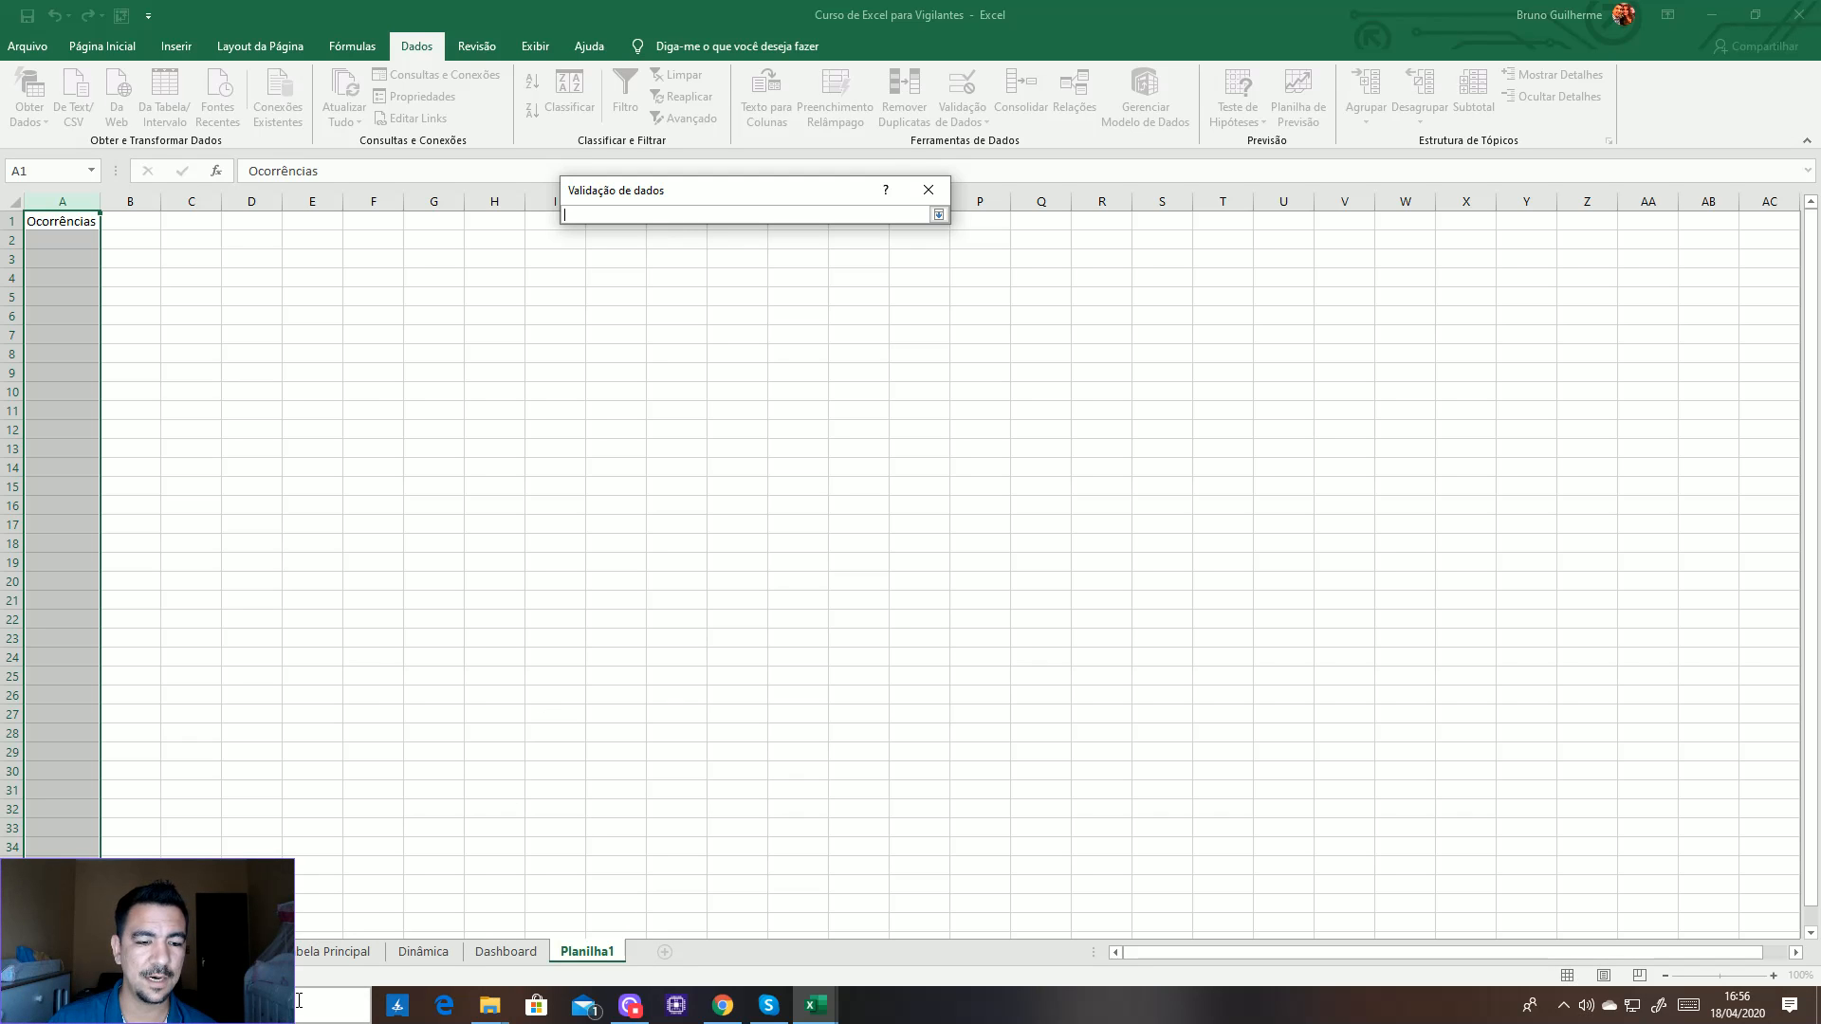
pyautogui.click(228, 952)
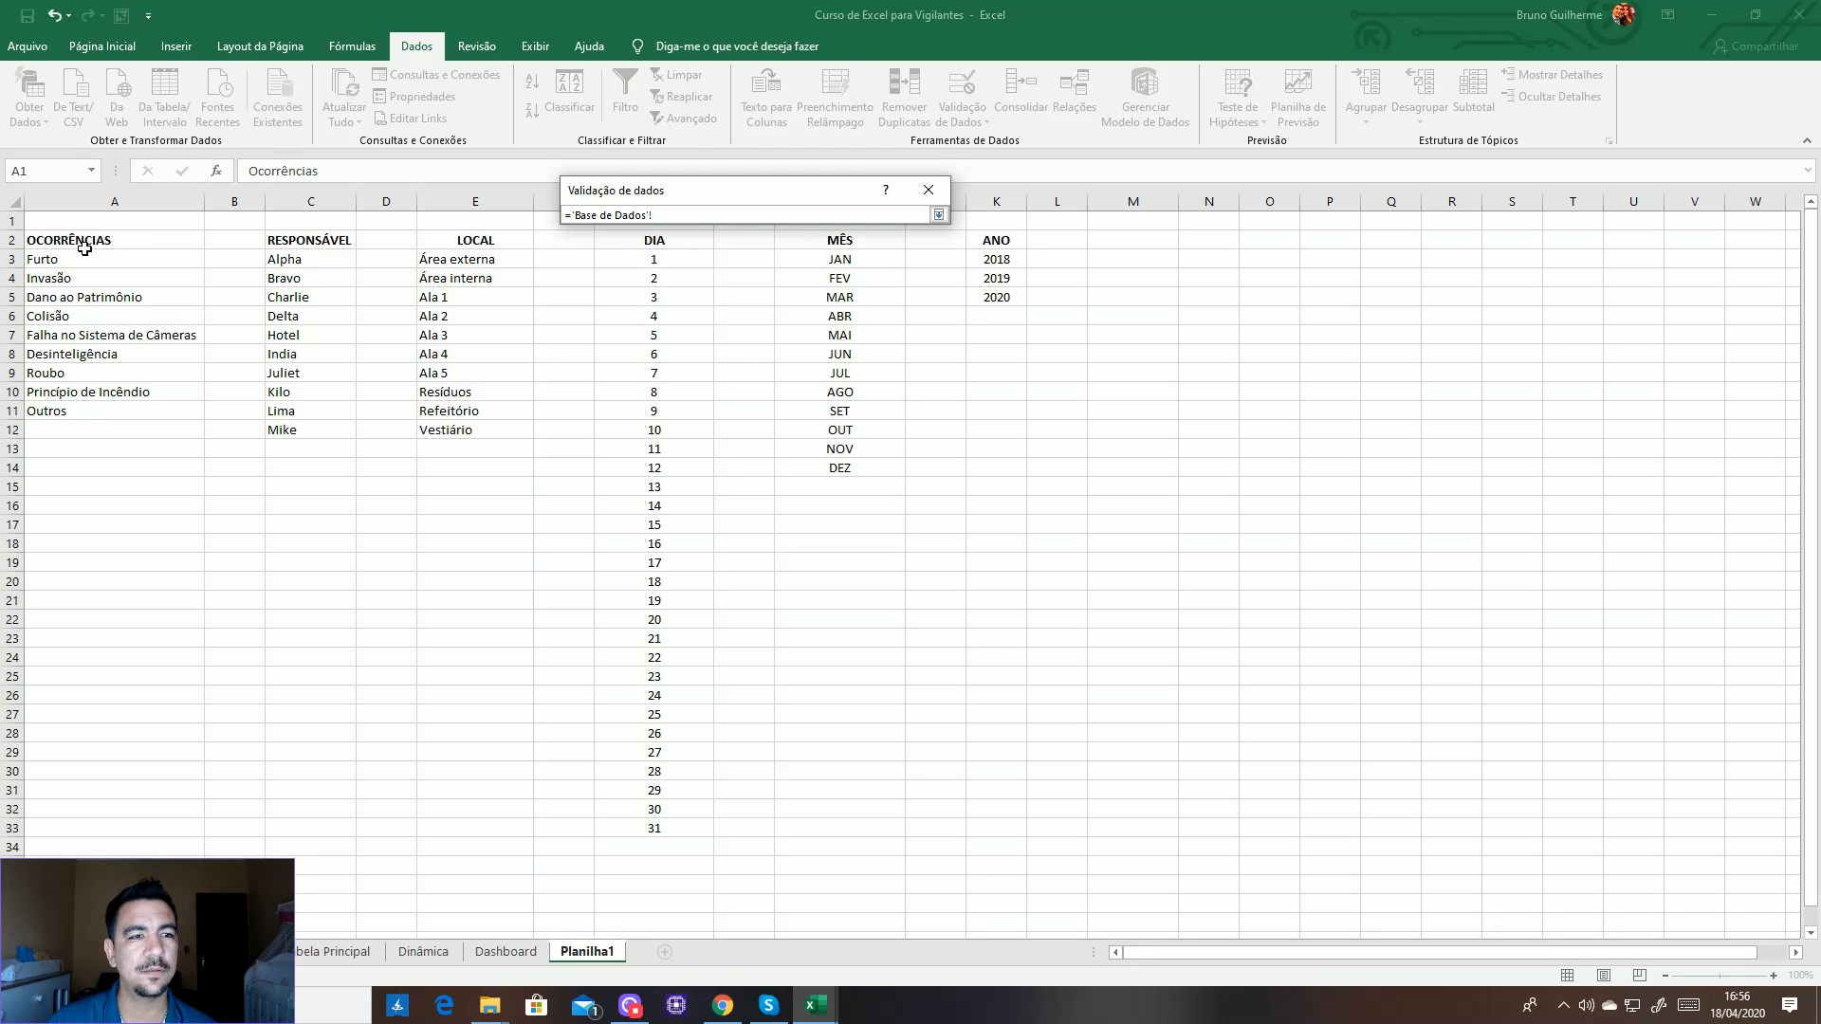
pyautogui.moveTo(76, 256); pyautogui.dragTo(55, 409)
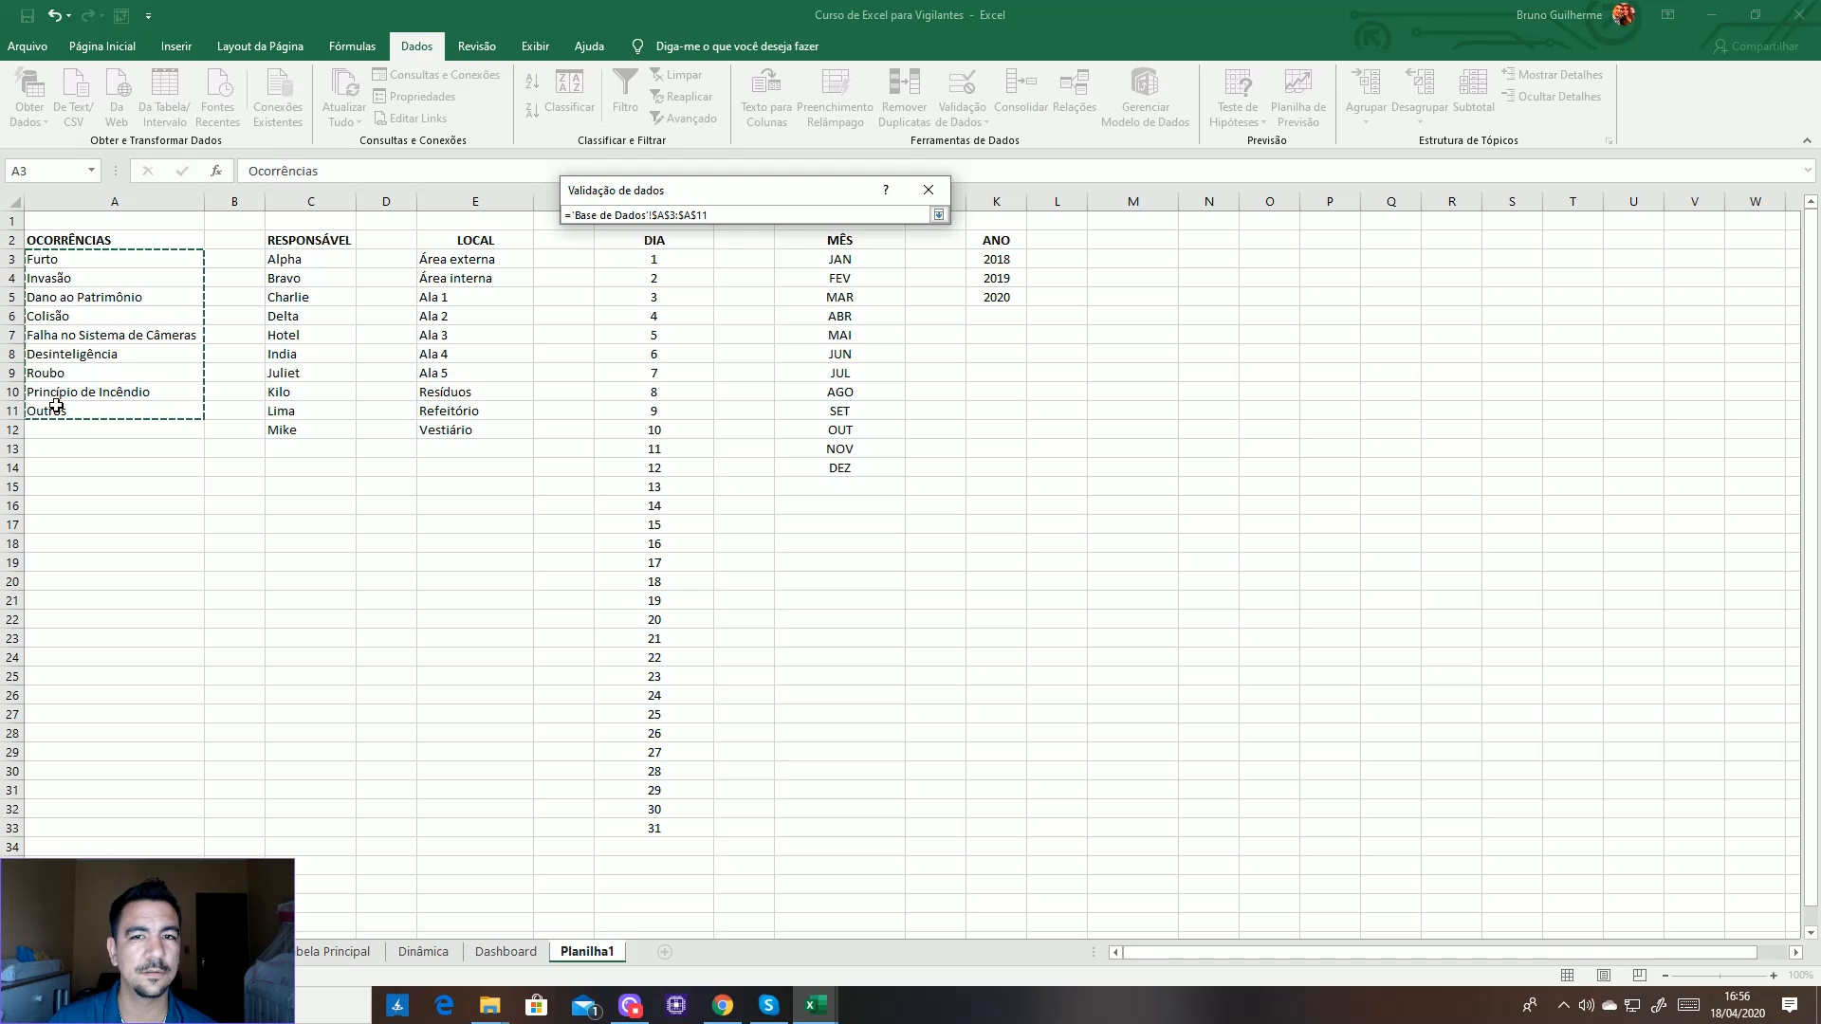
pyautogui.moveTo(655, 215); pyautogui.dragTo(676, 215)
pyautogui.click(689, 218)
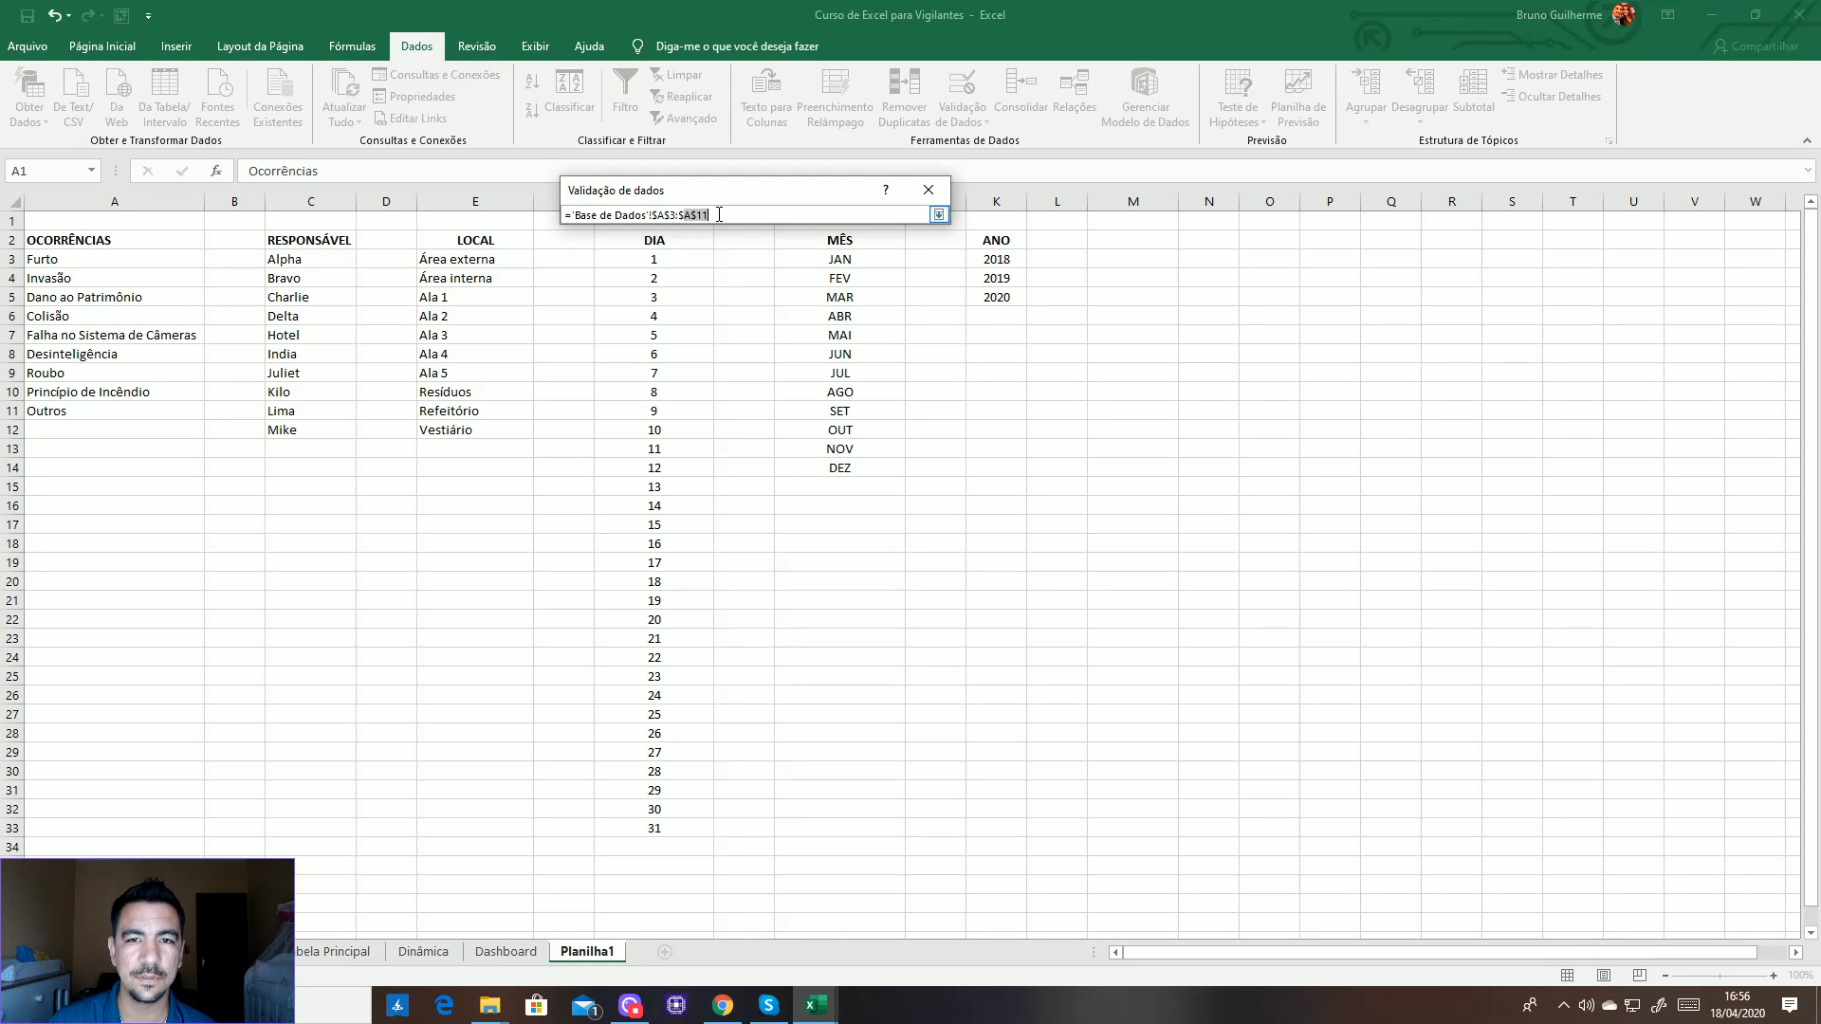
pyautogui.click(719, 214)
pyautogui.press('Return')
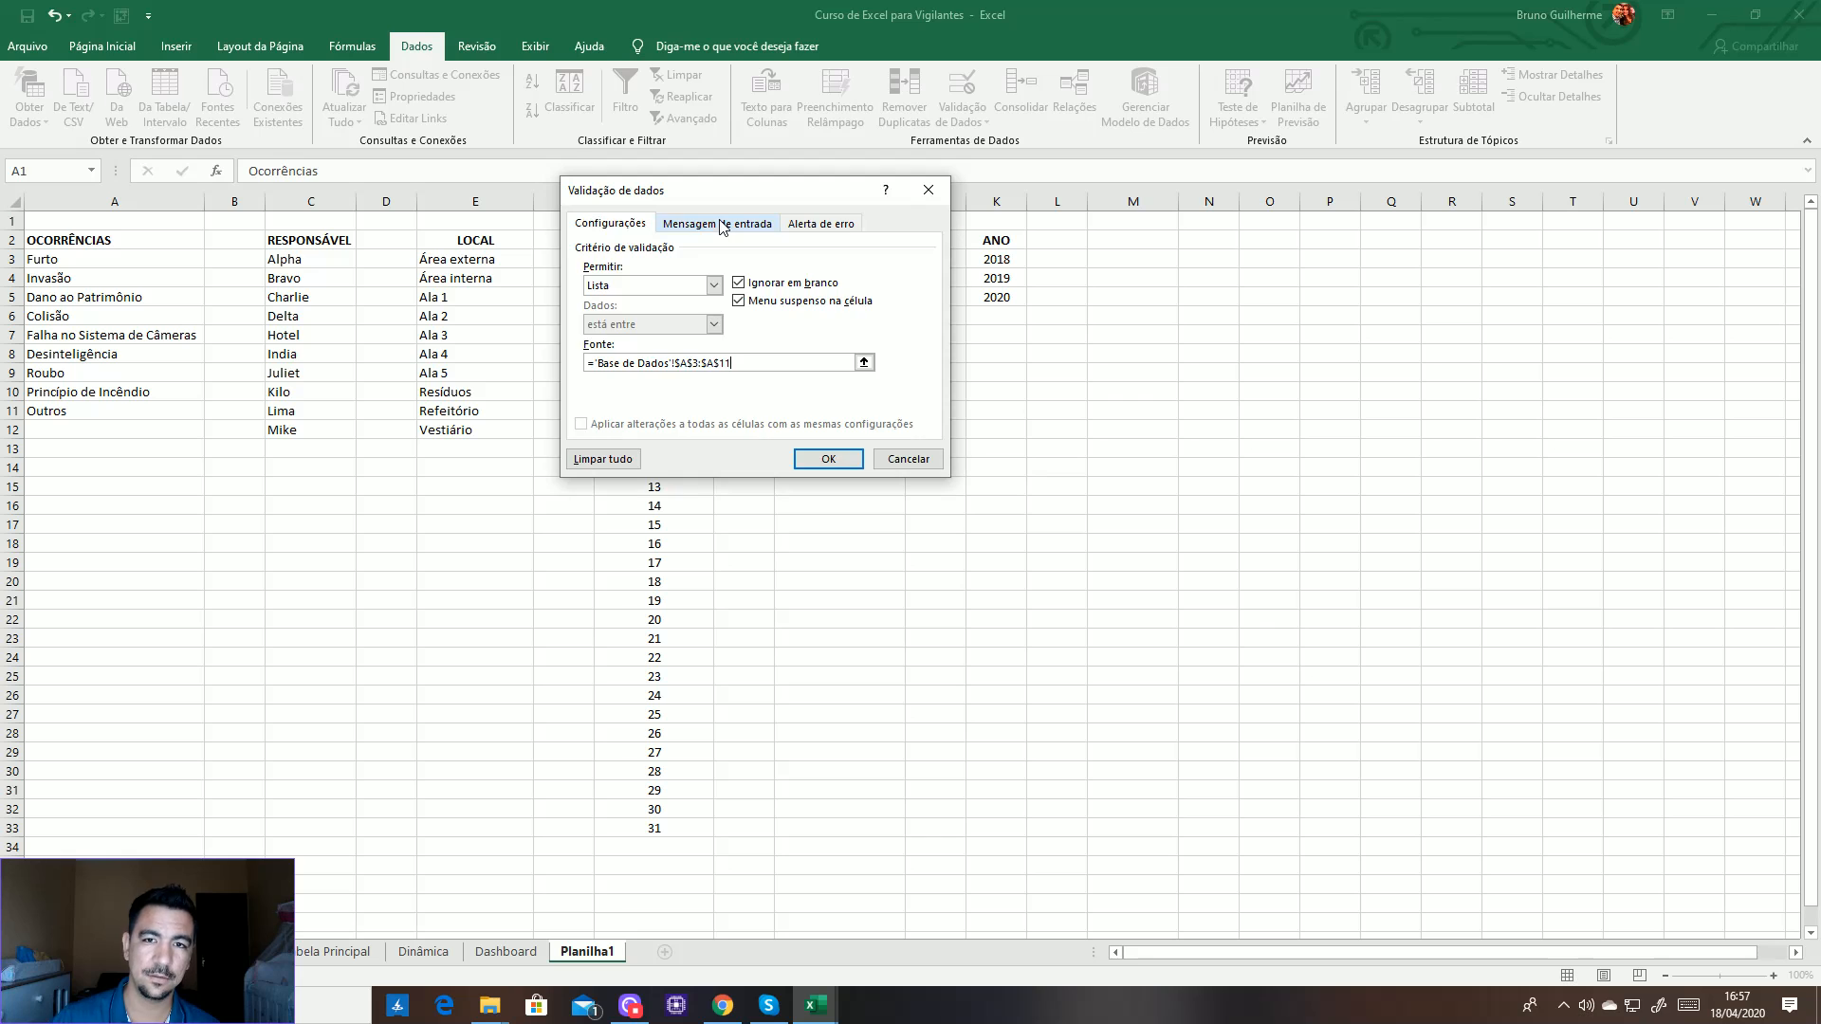
pyautogui.click(843, 459)
pyautogui.click(236, 297)
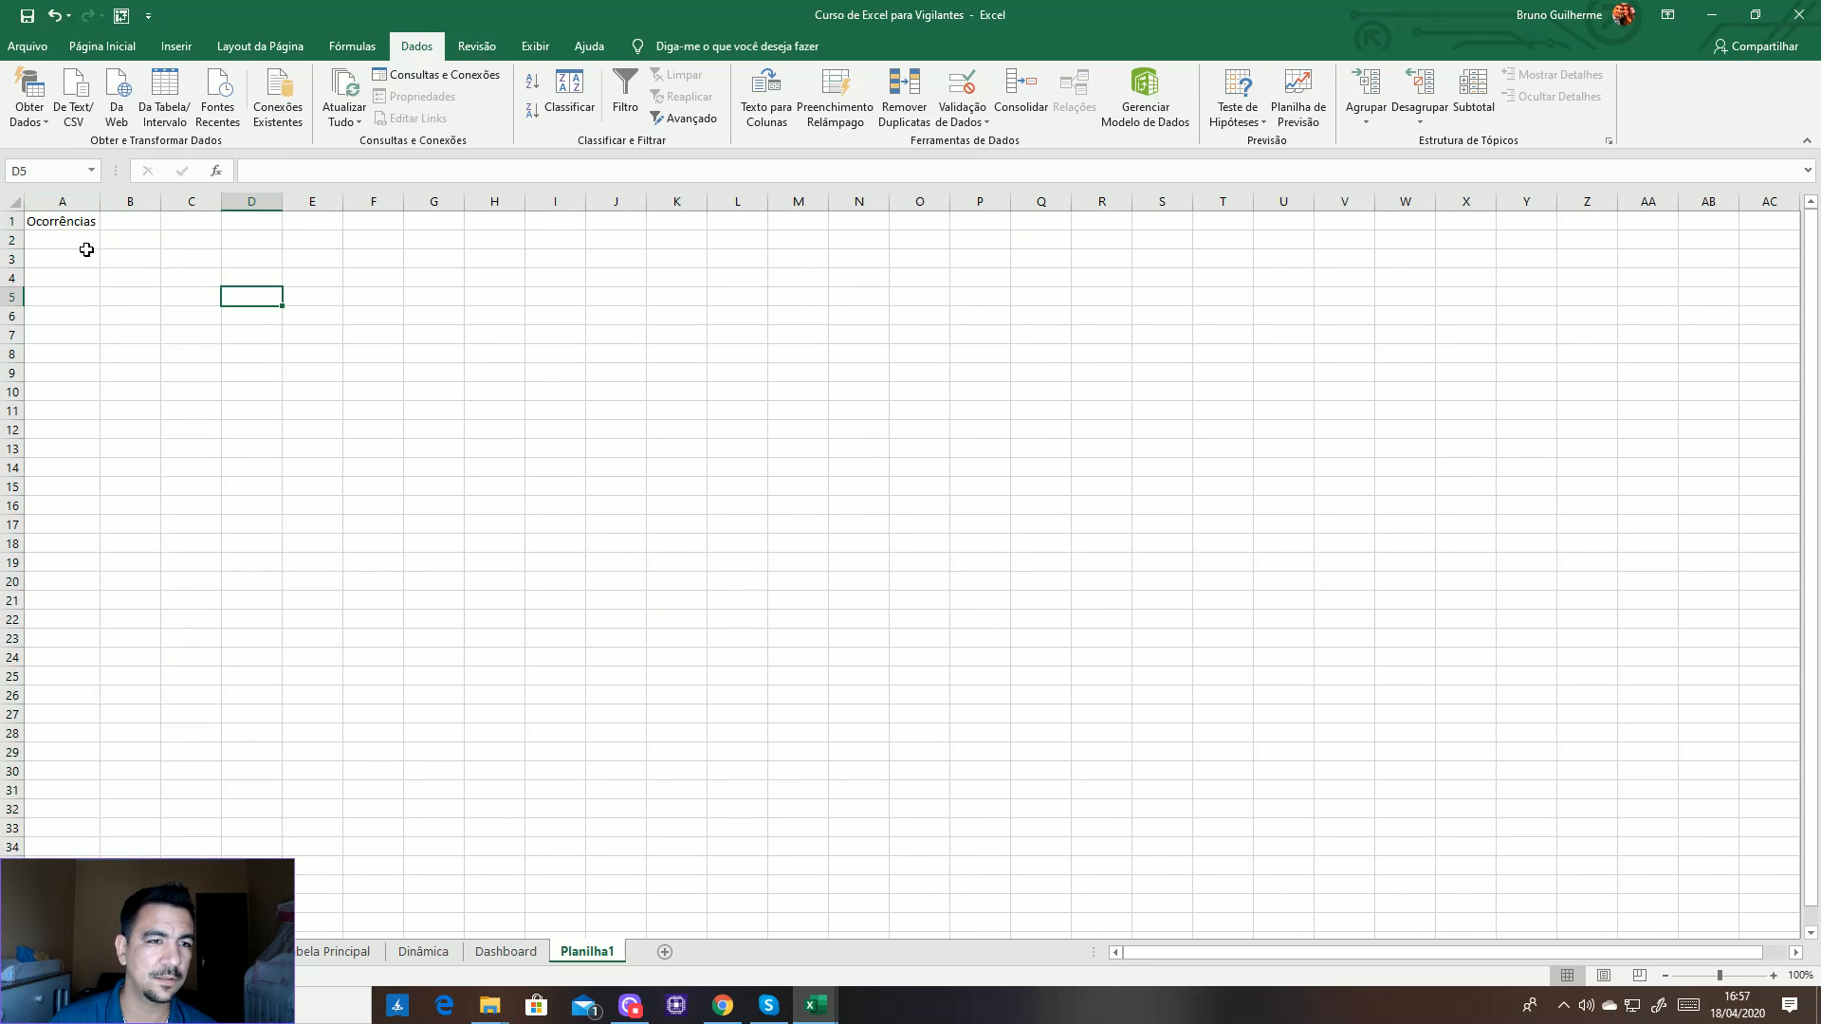
# Examine the occurrence choices offered by the drop-down in cell A2, through to the end of the list
pyautogui.click(77, 242)
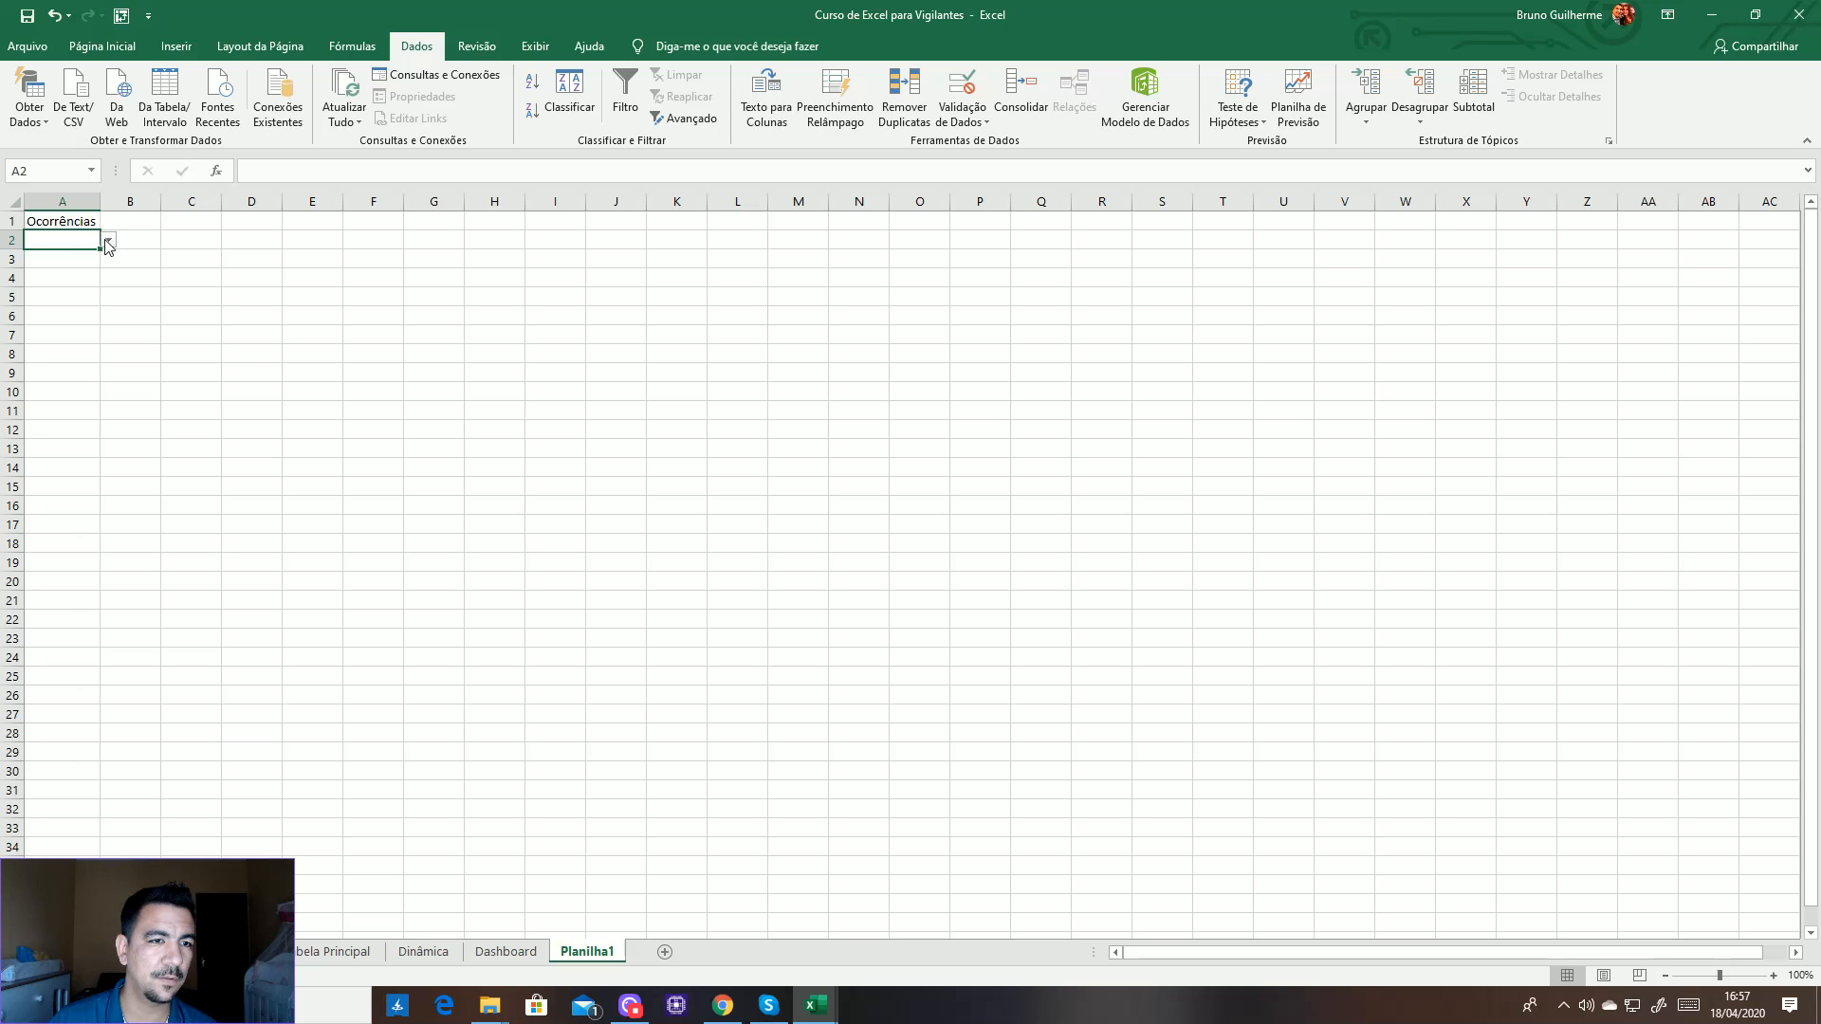
pyautogui.click(108, 240)
pyautogui.moveTo(105, 272); pyautogui.dragTo(100, 343)
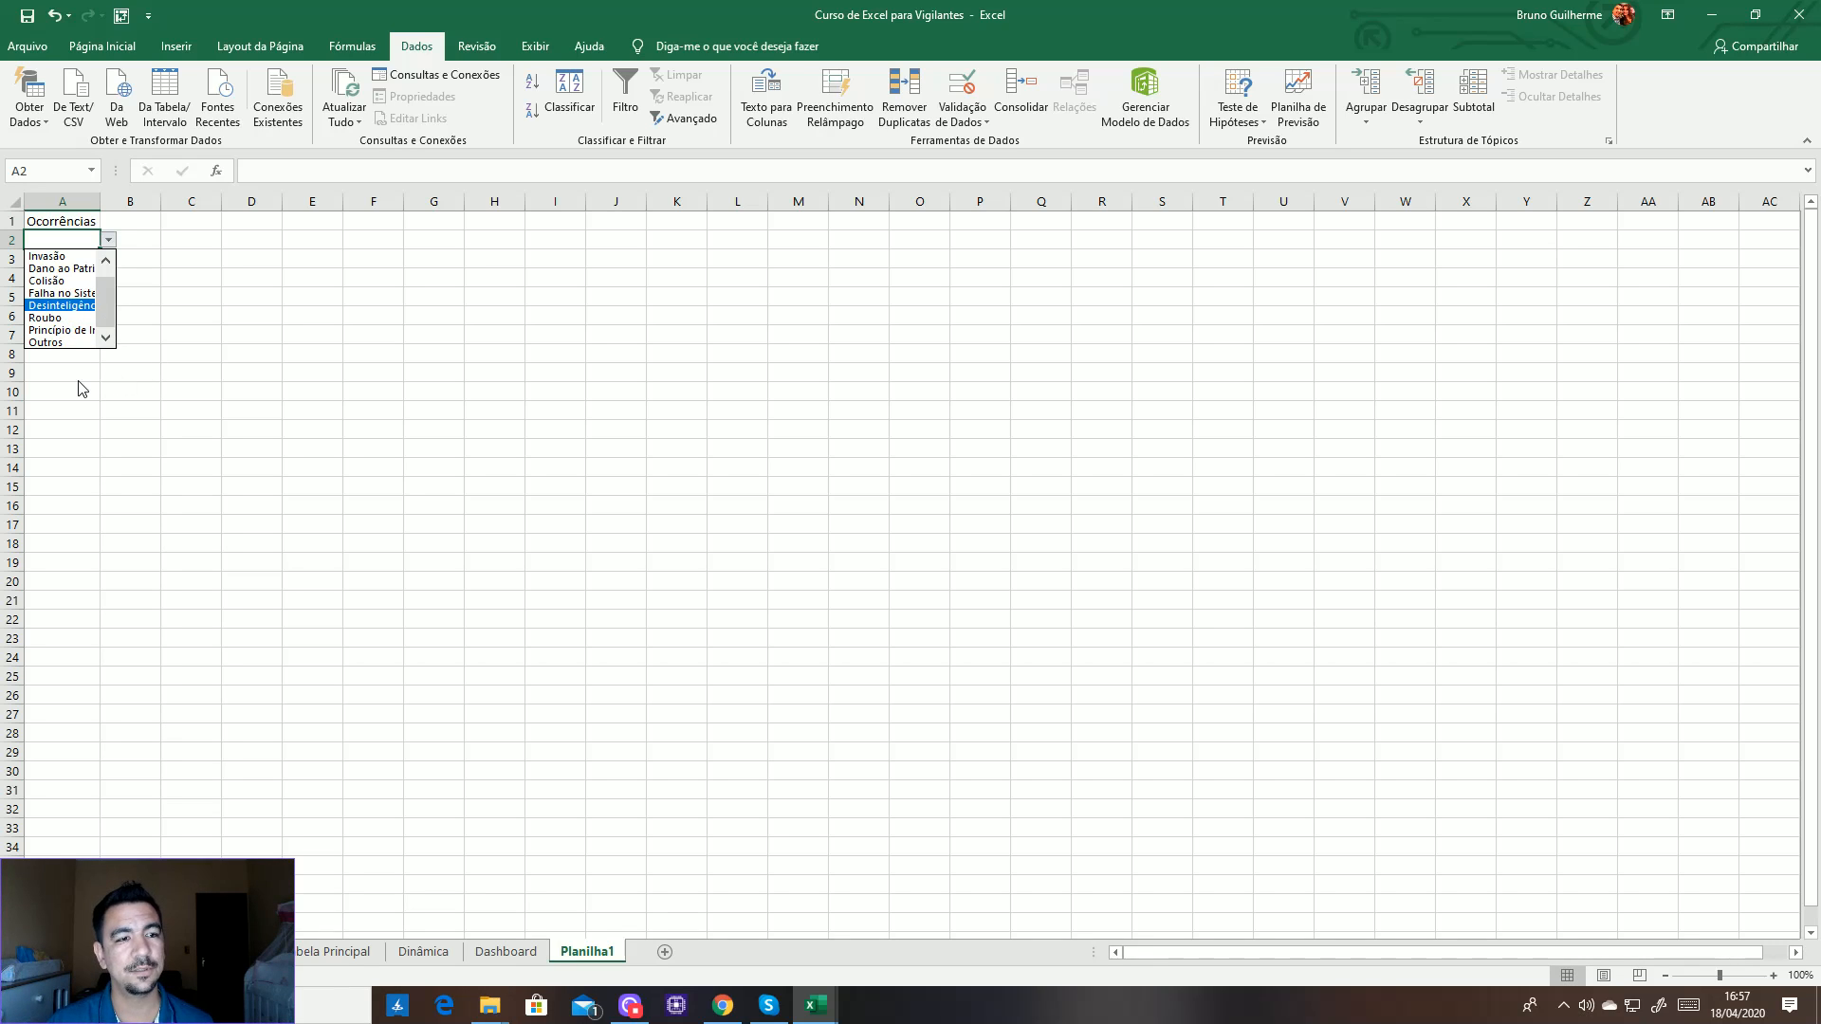
pyautogui.press('Escape')
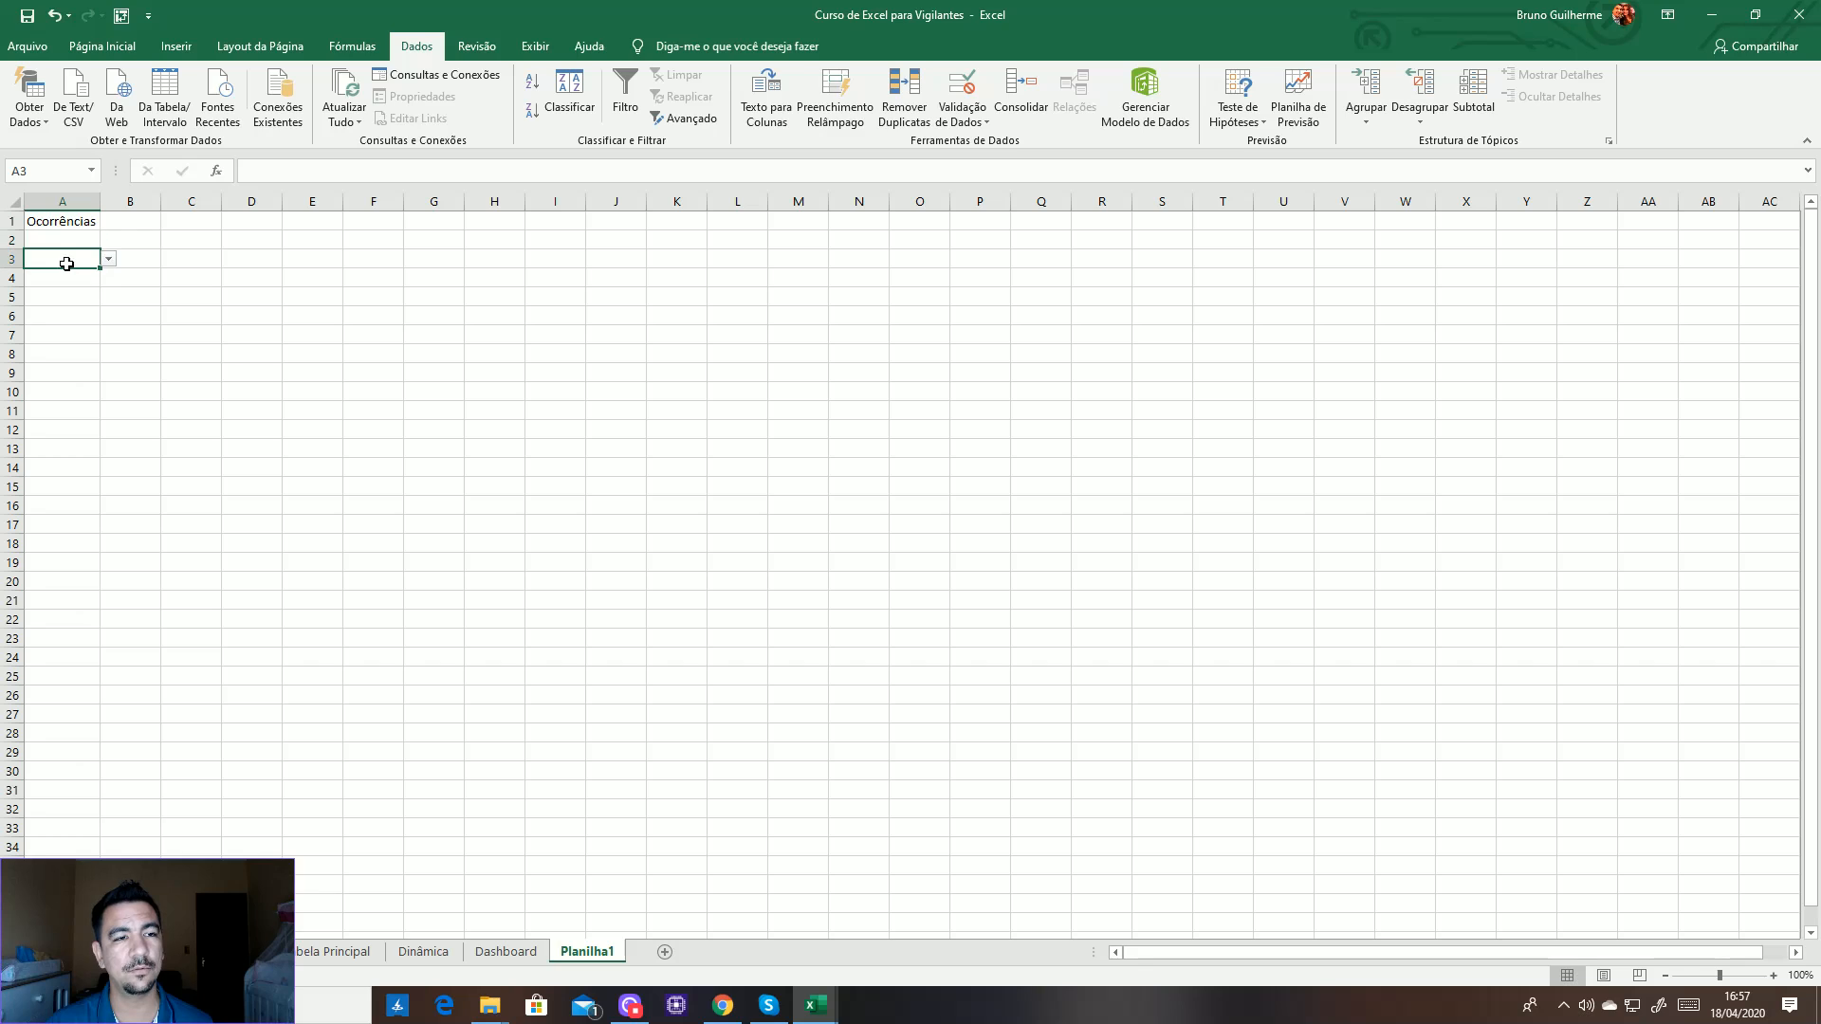
pyautogui.click(109, 240)
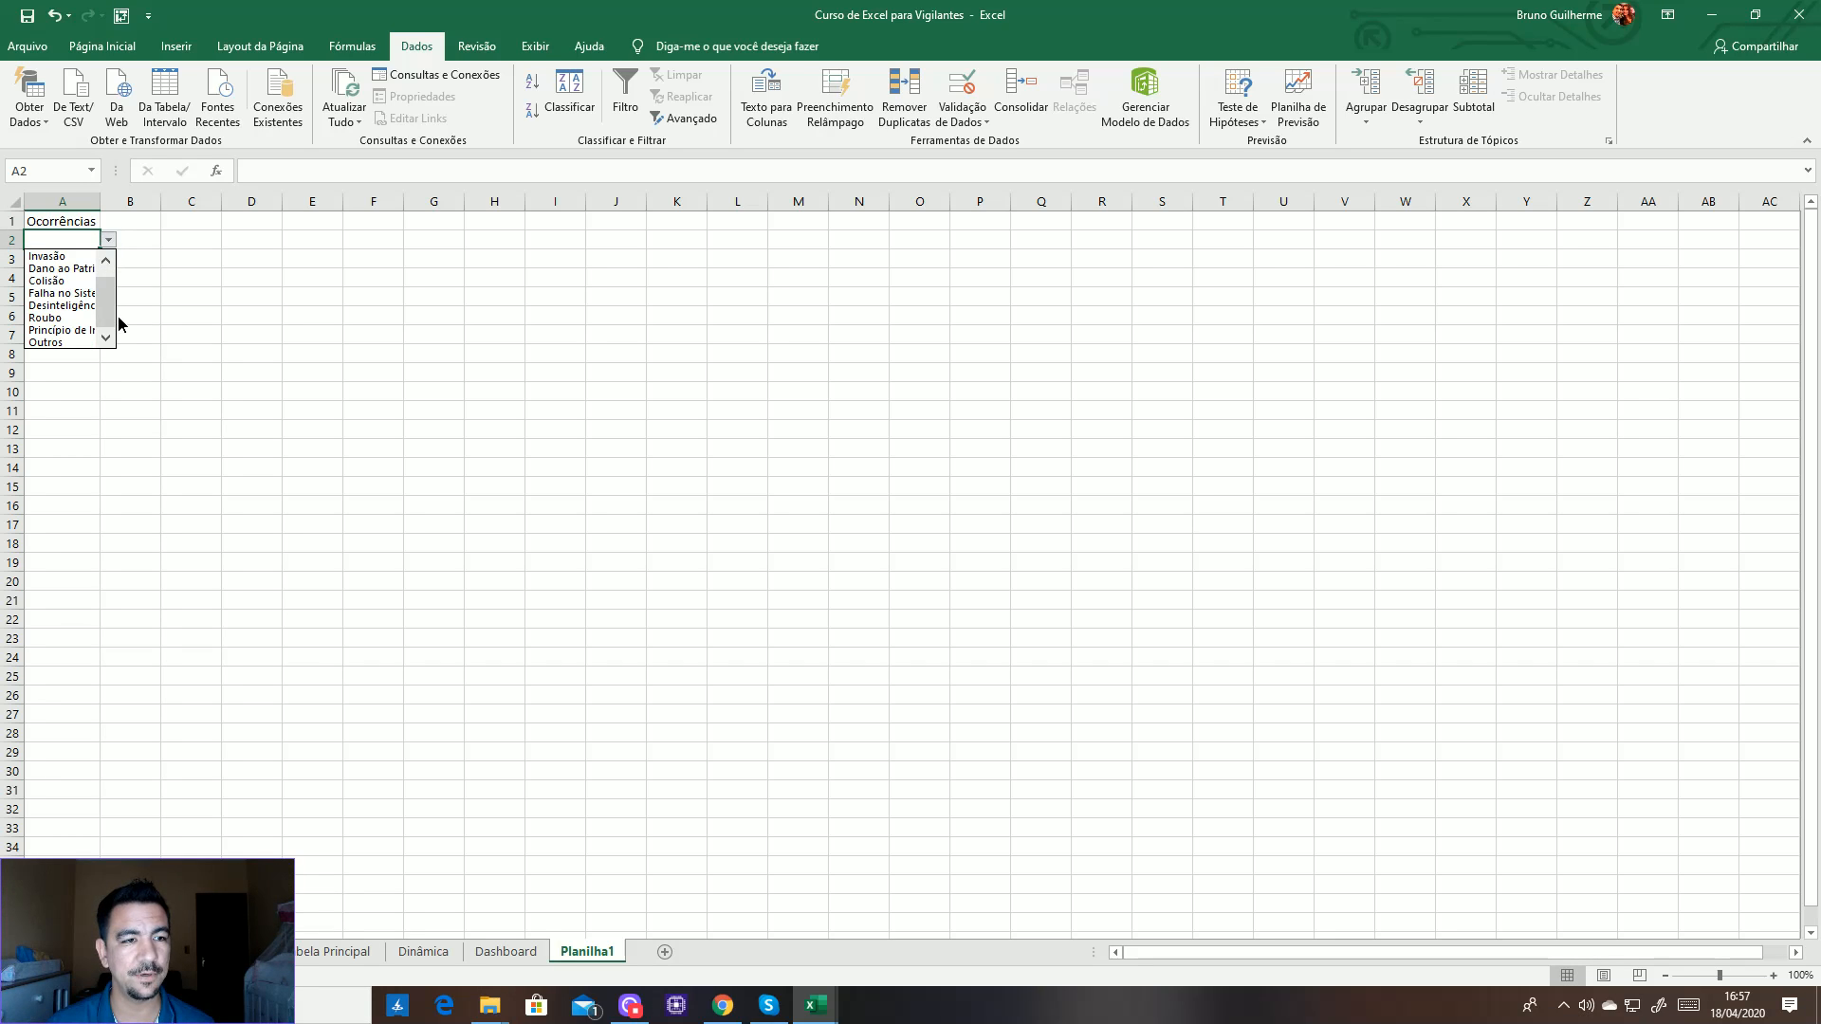
pyautogui.click(106, 261)
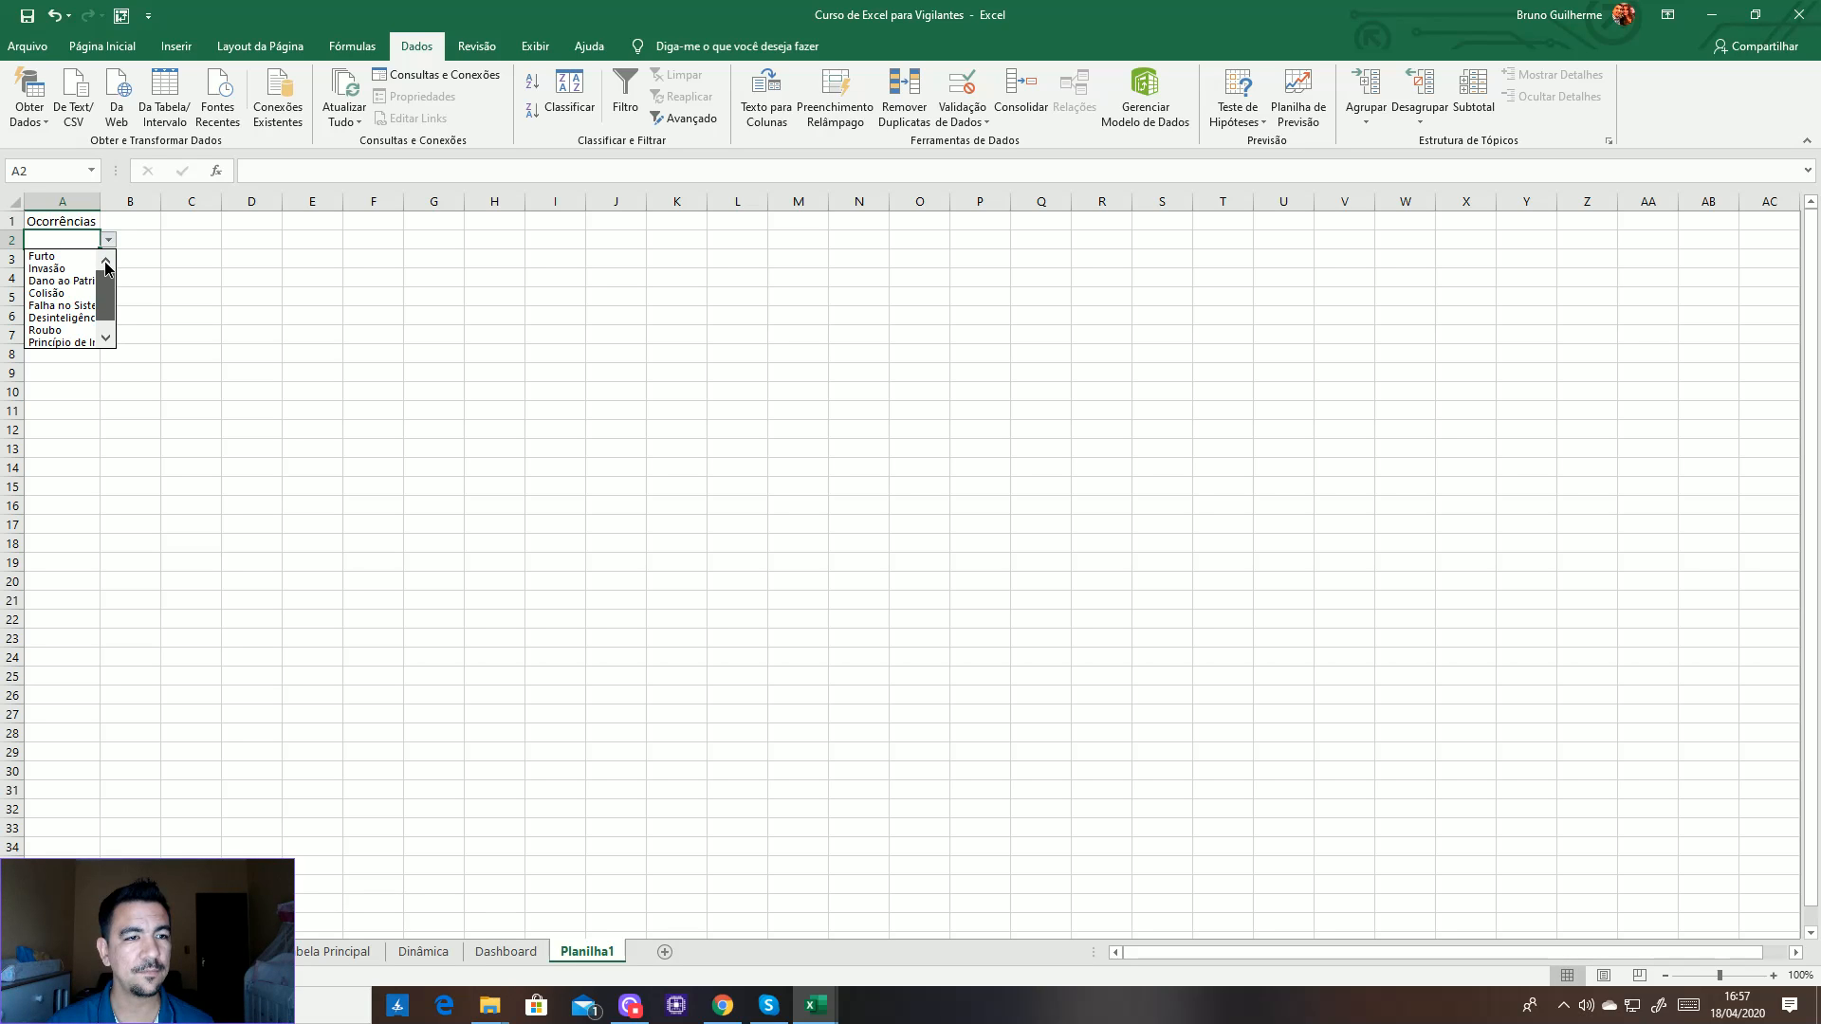
pyautogui.moveTo(106, 269); pyautogui.dragTo(101, 307)
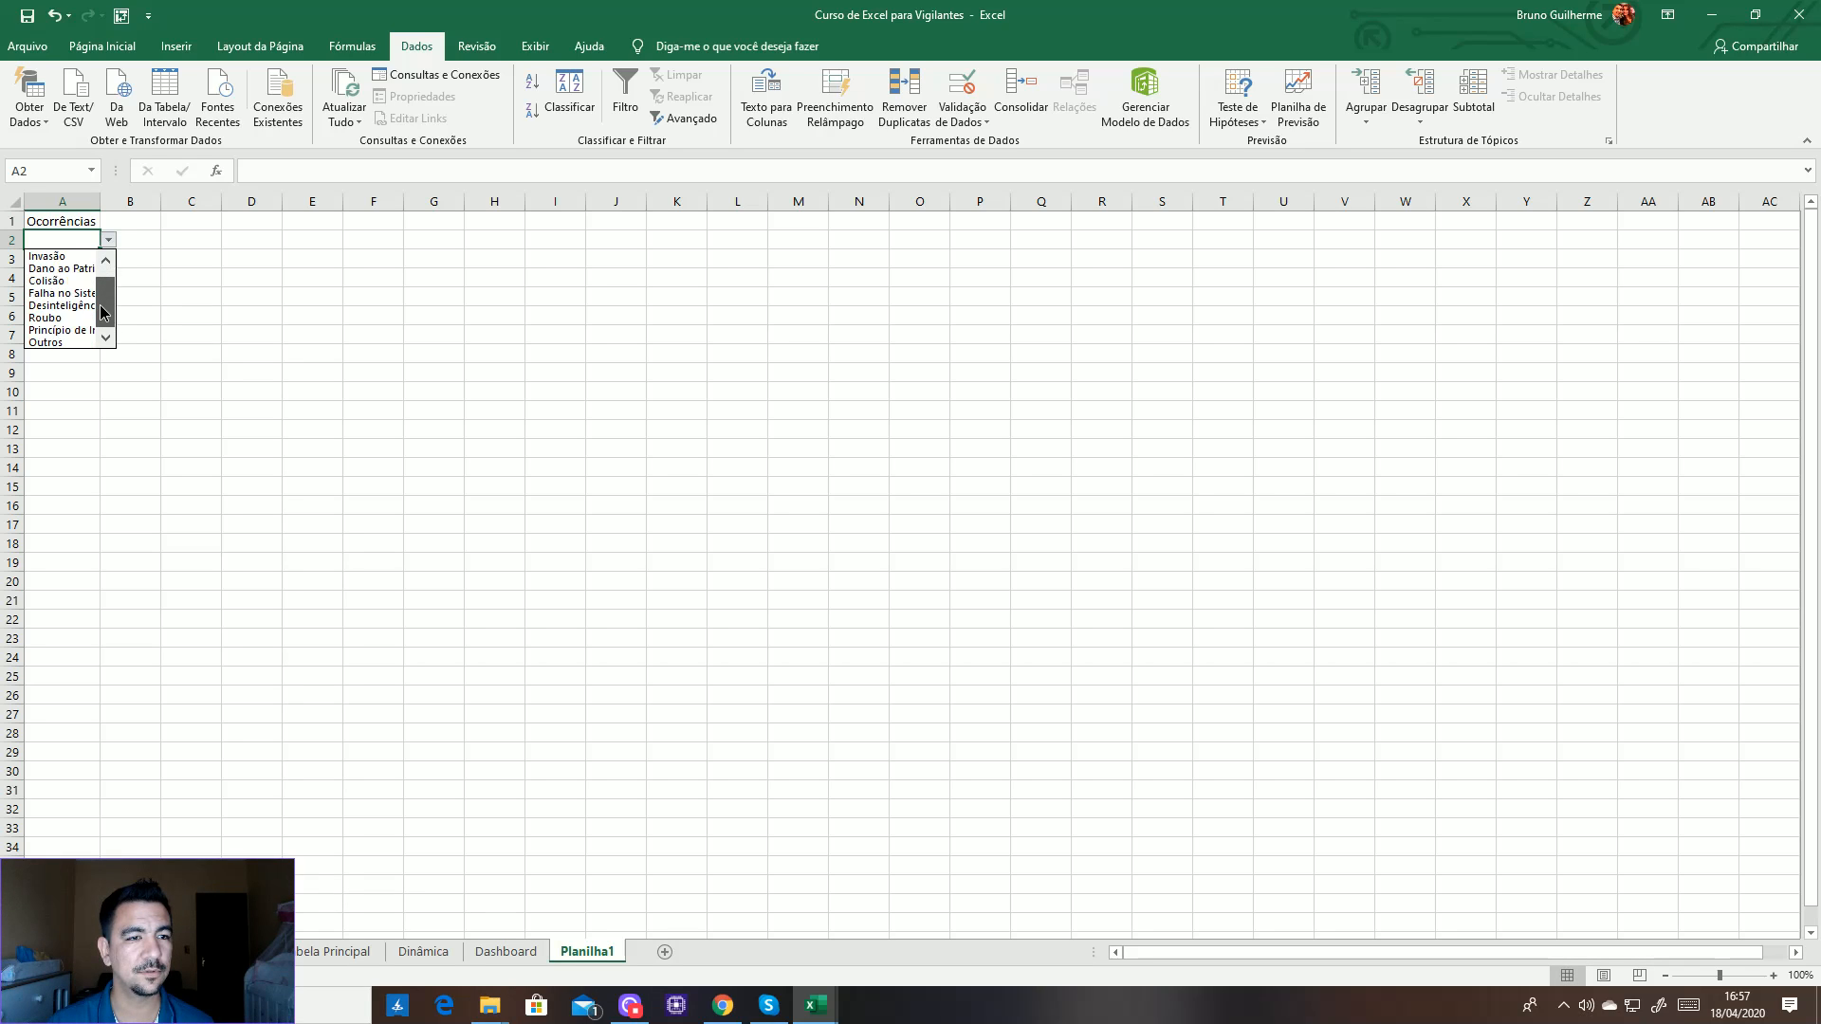
pyautogui.click(75, 238)
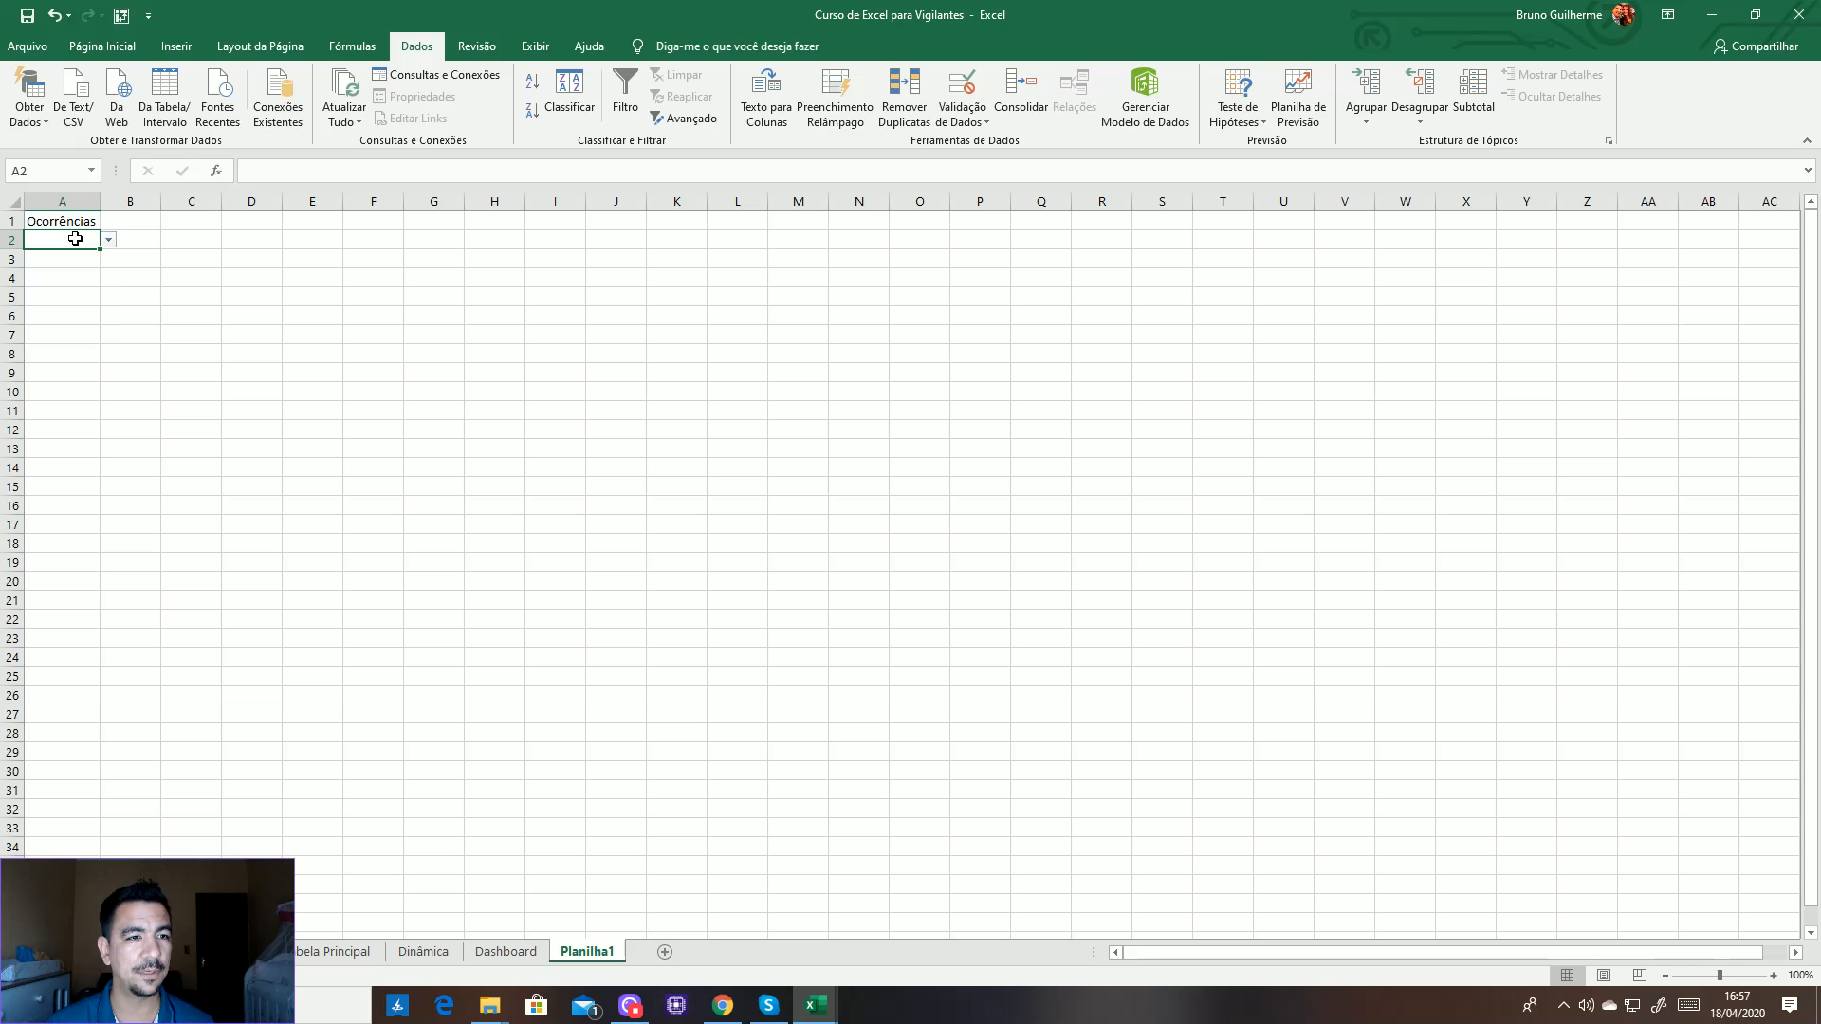
# Test the validation by trying to enter "batida de carro" in cell A2, and cancel the entry
pyautogui.write('bat')
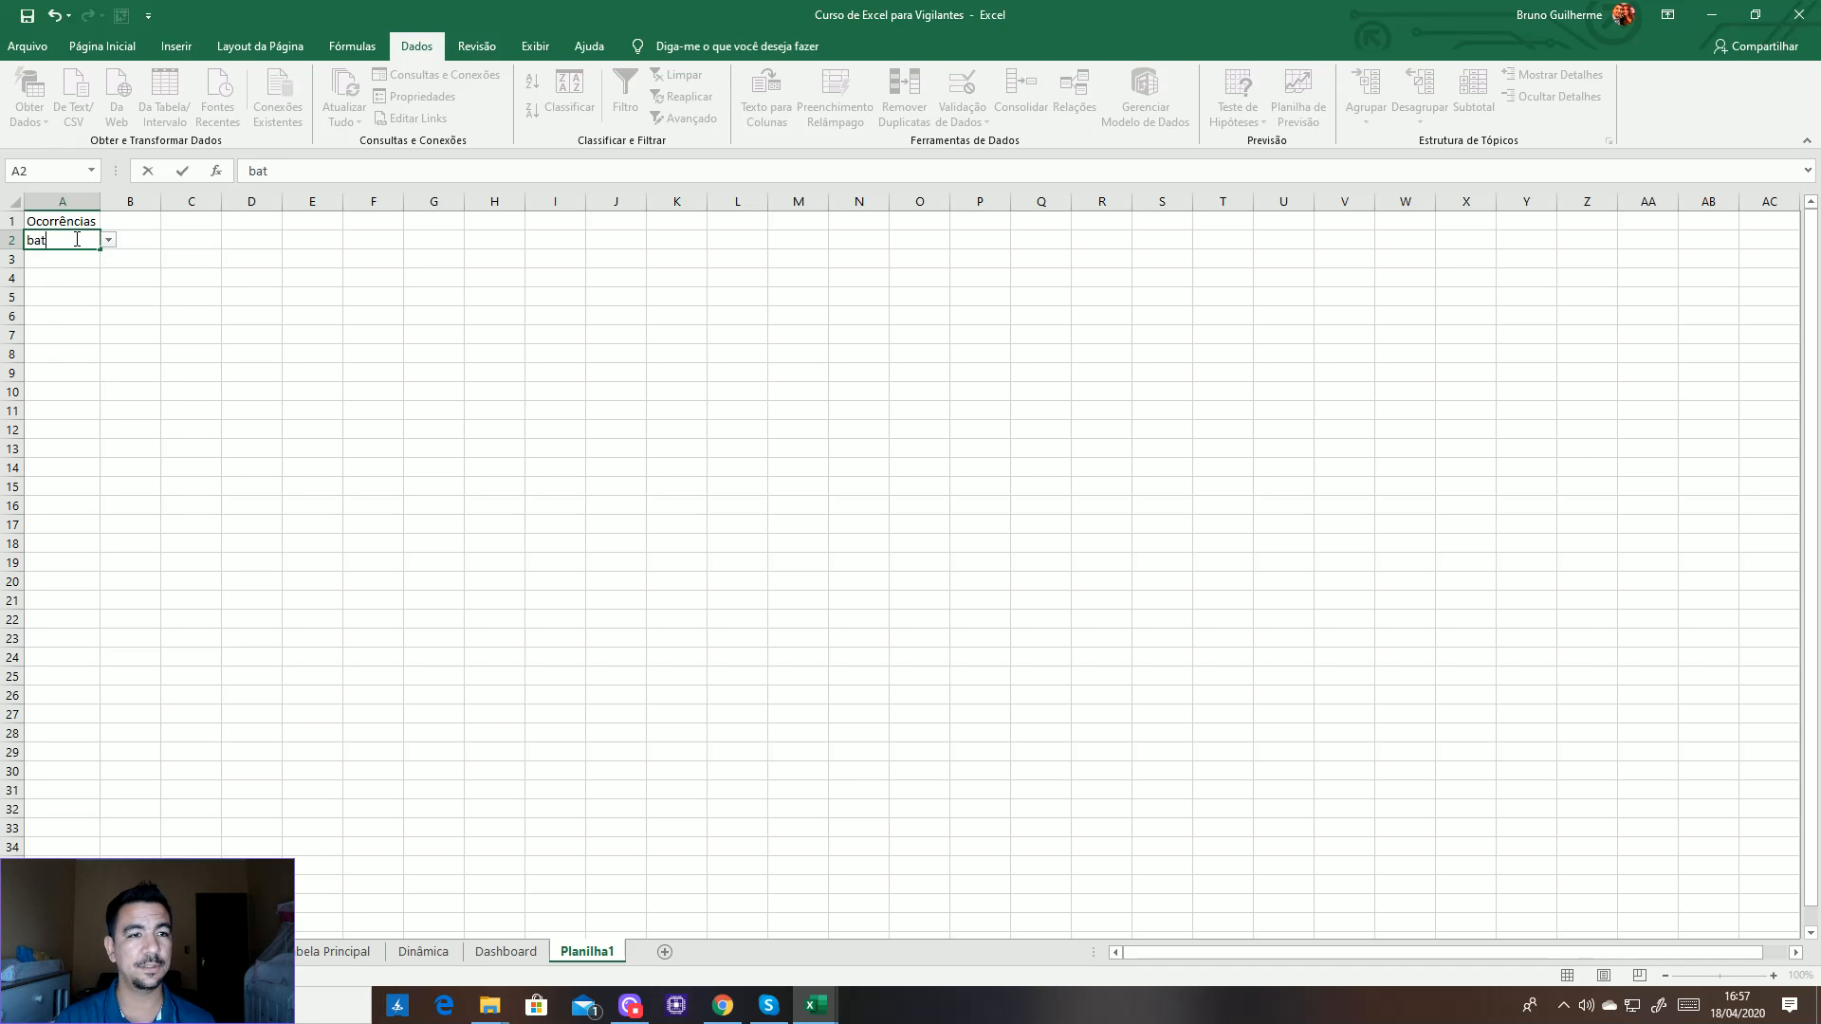
pyautogui.write('ida de carro')
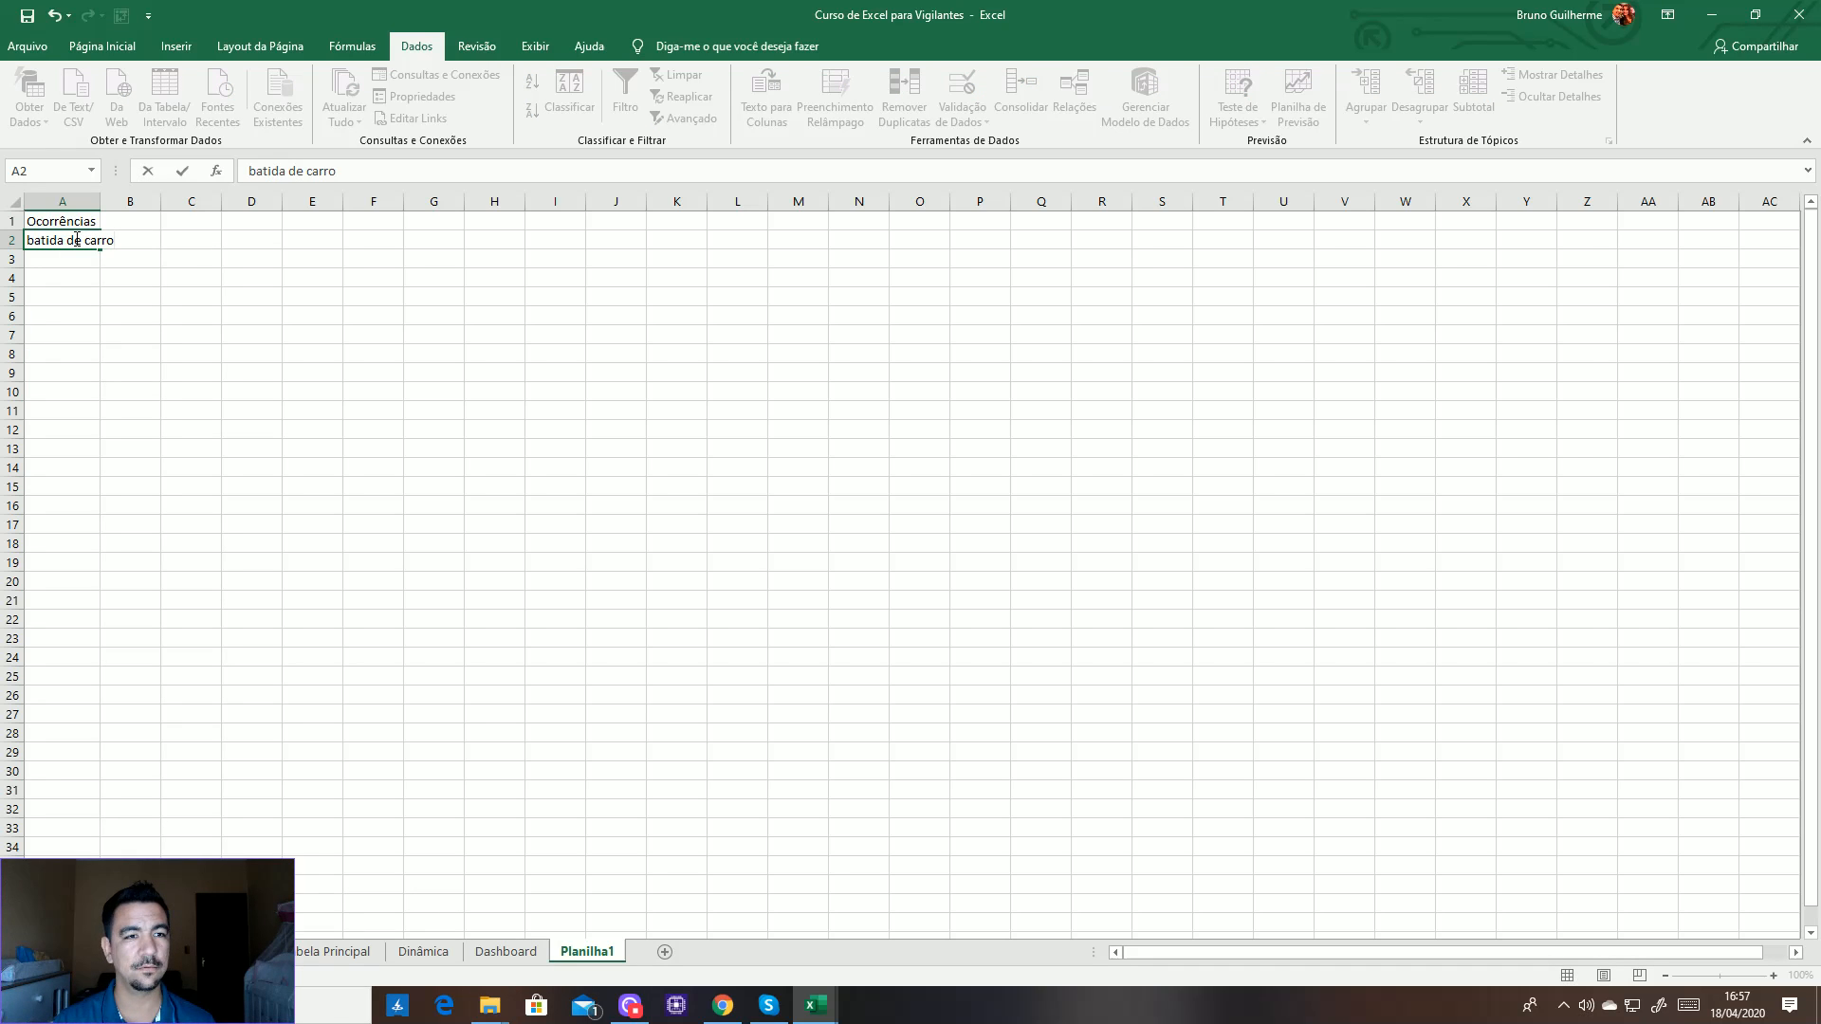
pyautogui.press('Return')
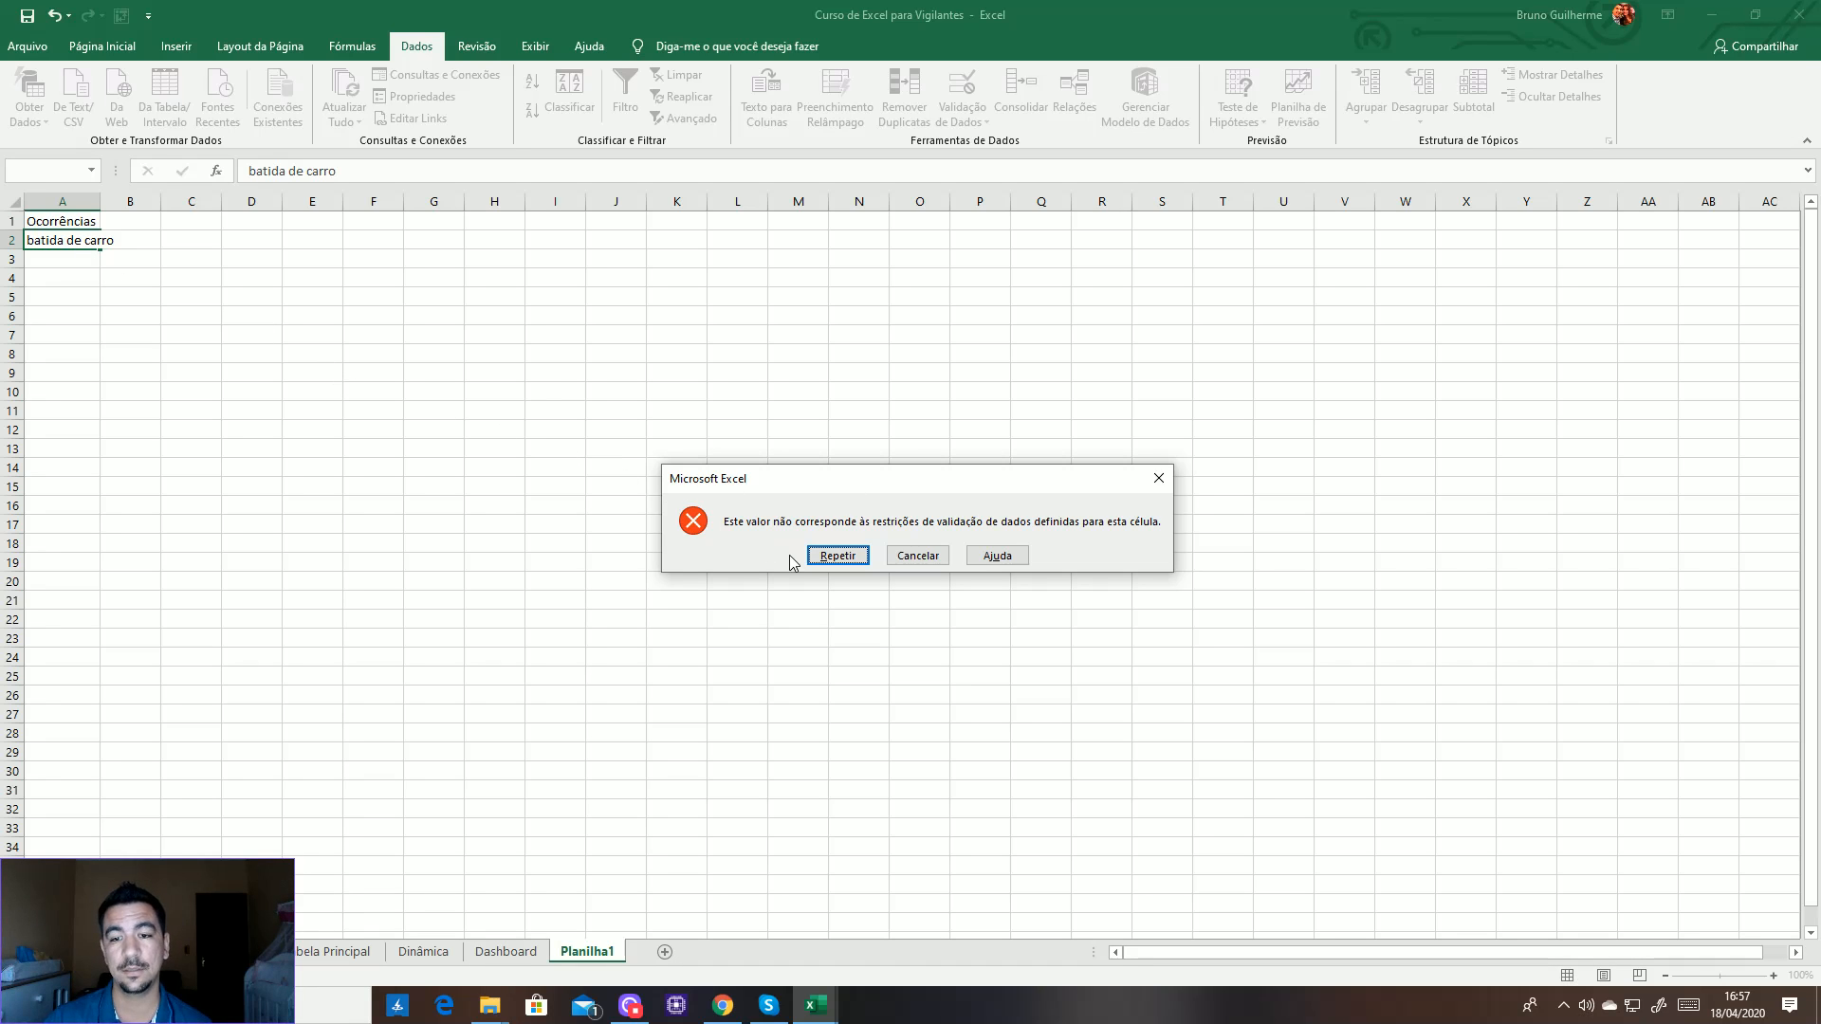
pyautogui.click(834, 556)
pyautogui.press('Return')
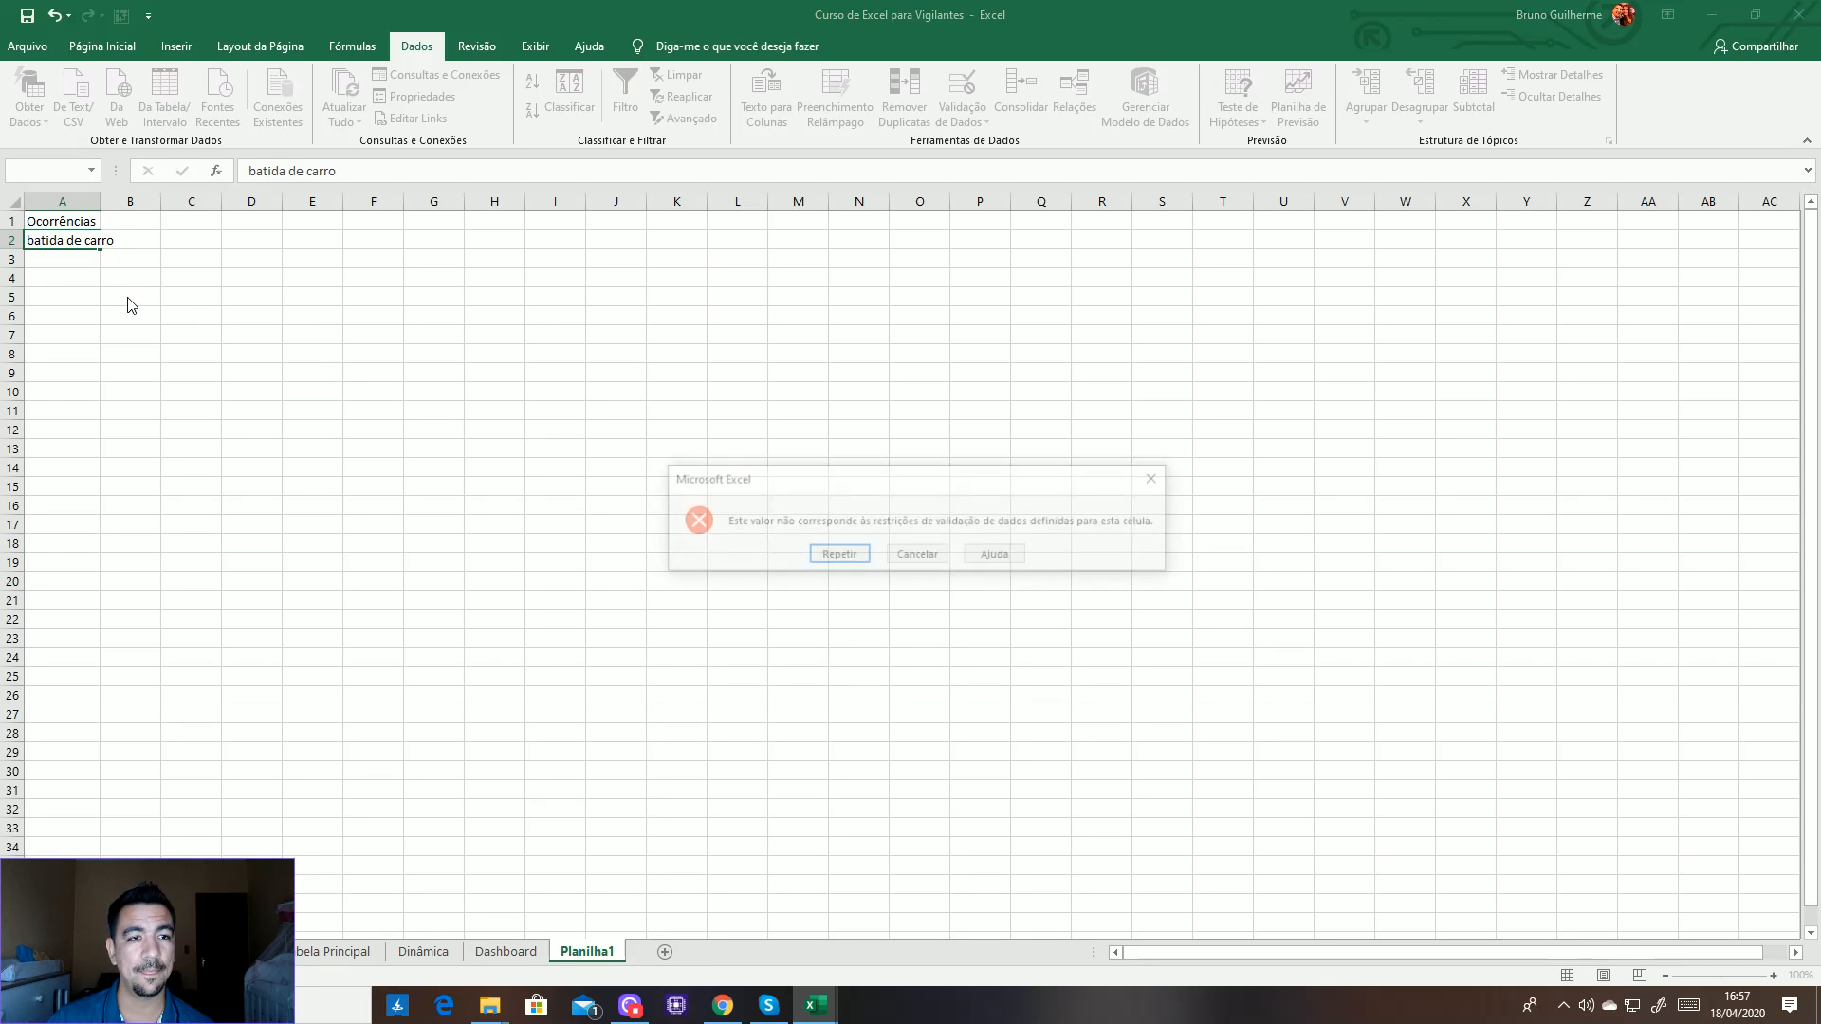
pyautogui.click(909, 555)
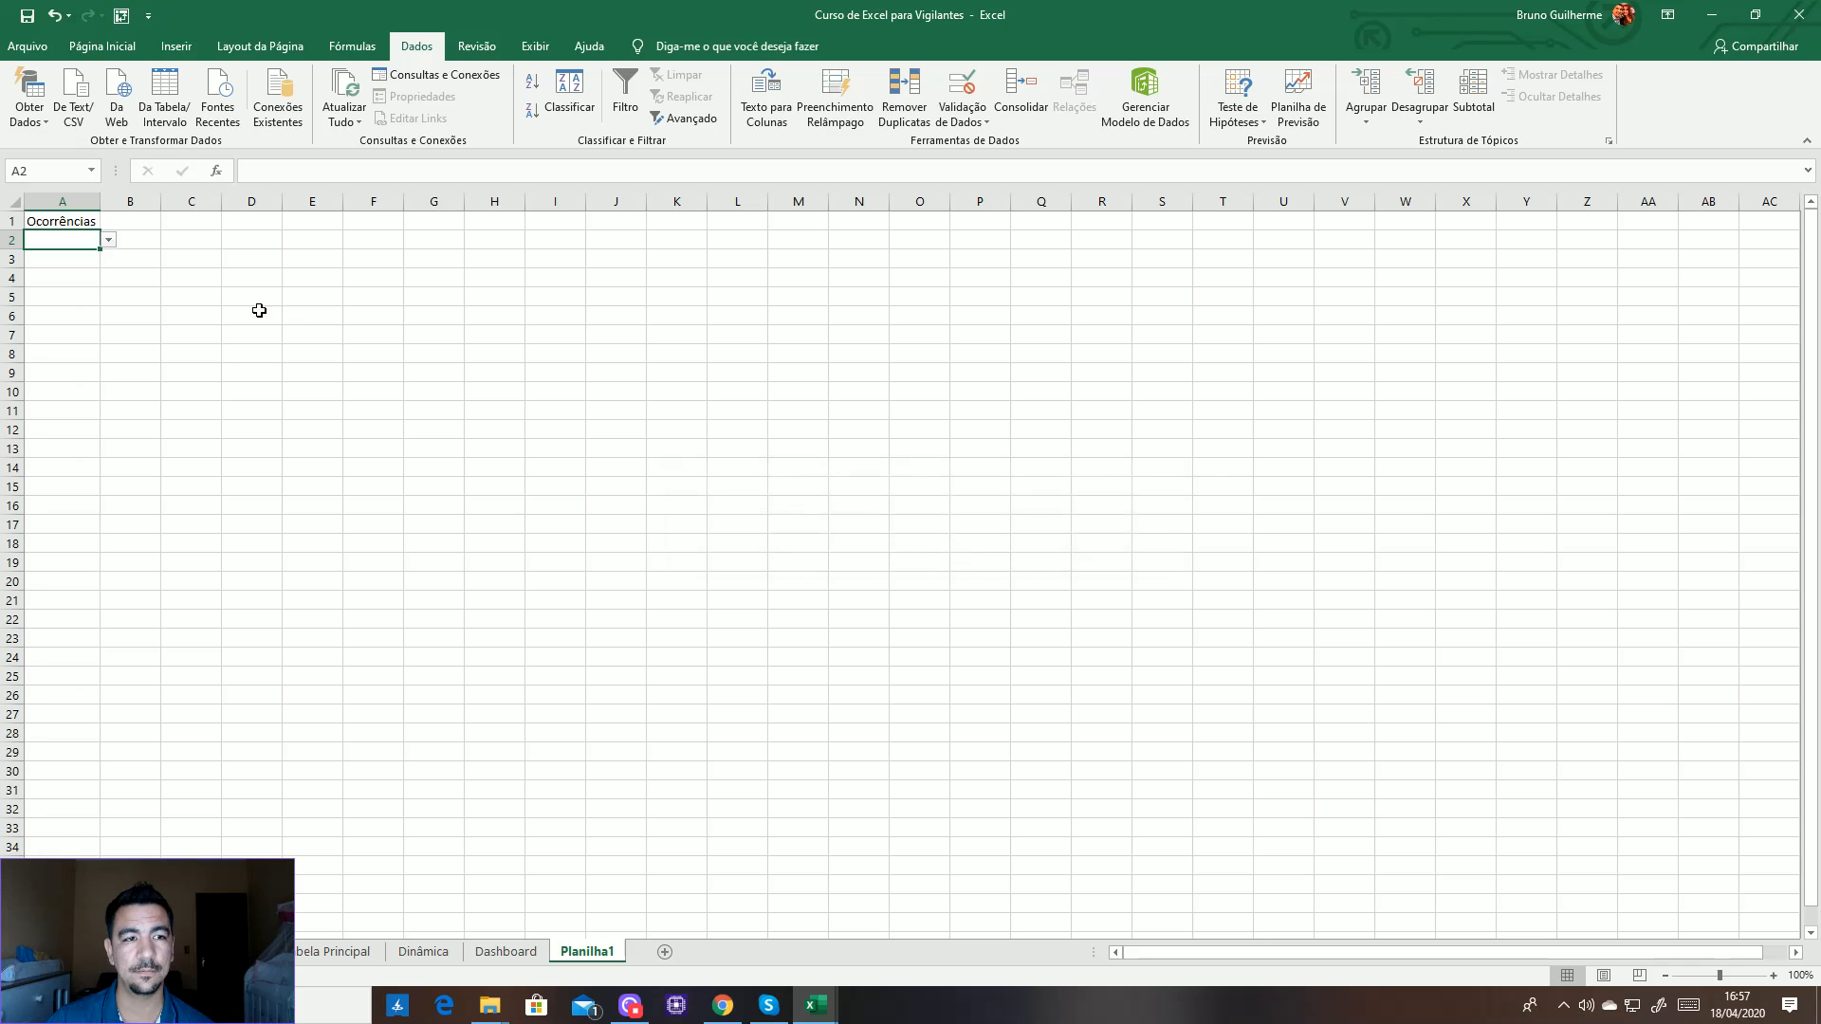
# Check cell A2's drop-down choices again and close the list without choosing one
pyautogui.click(111, 242)
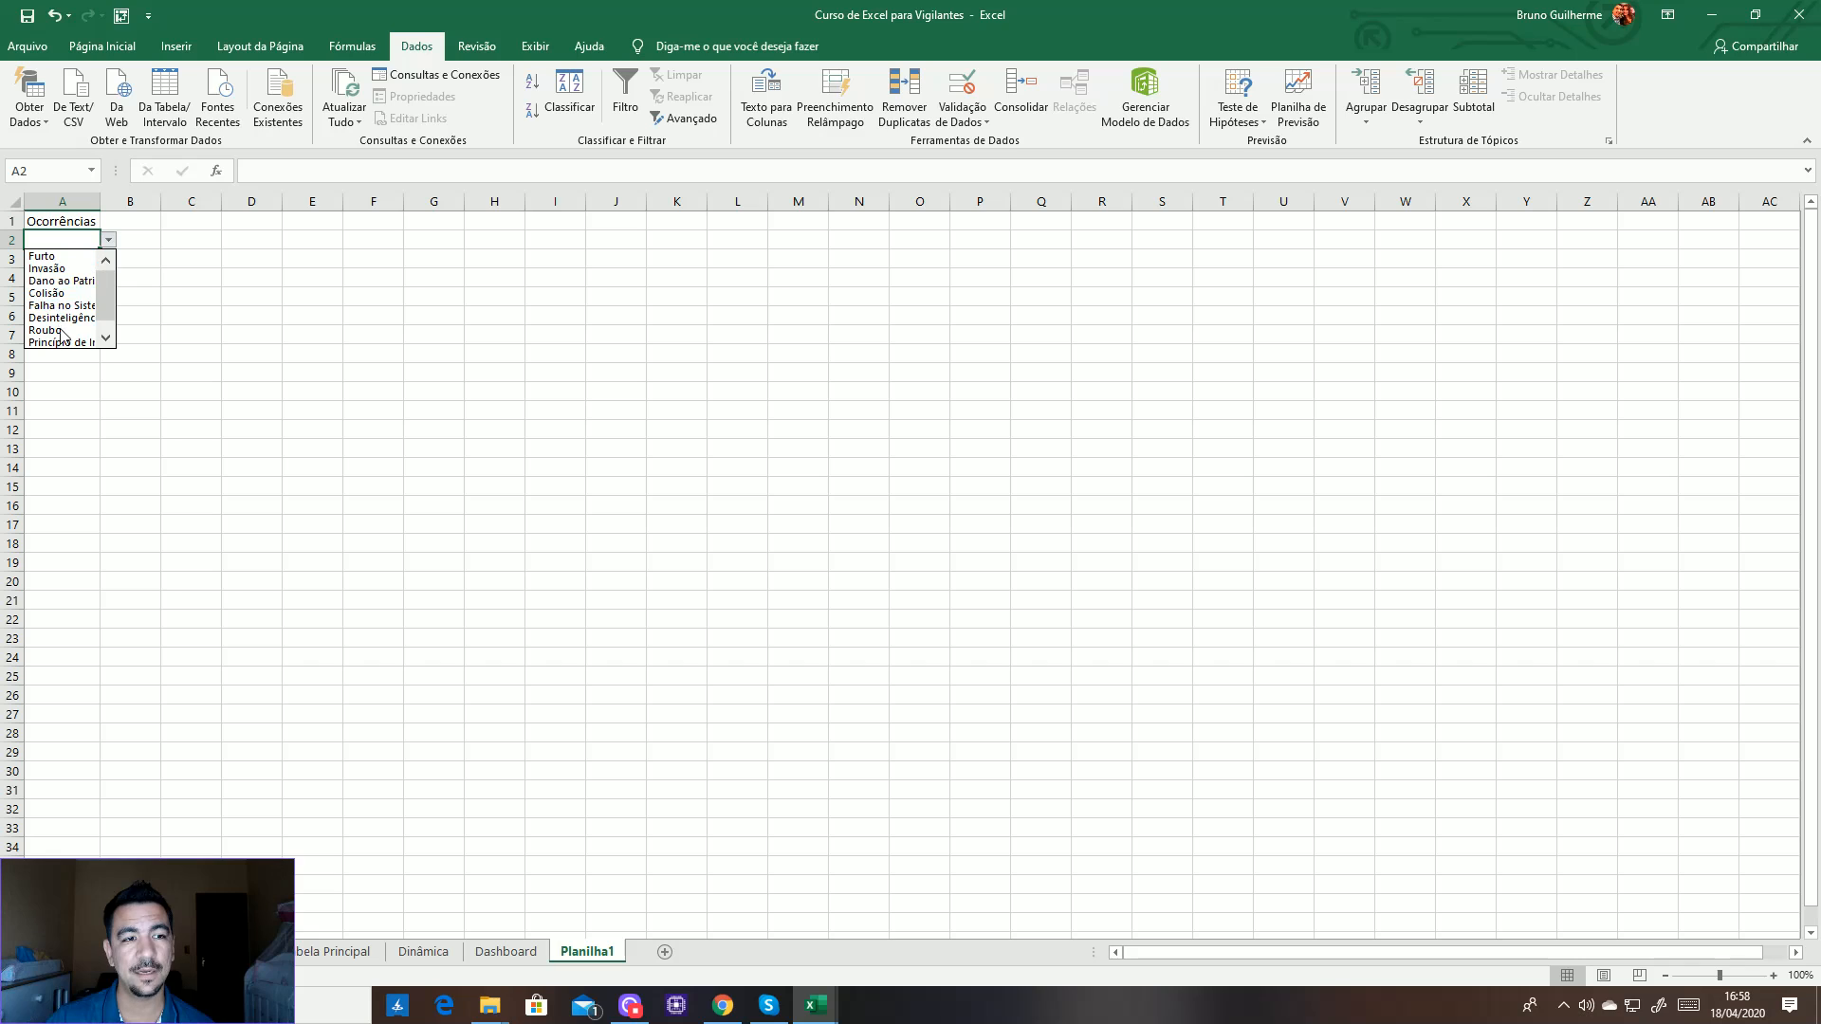
pyautogui.click(105, 338)
pyautogui.press('Escape')
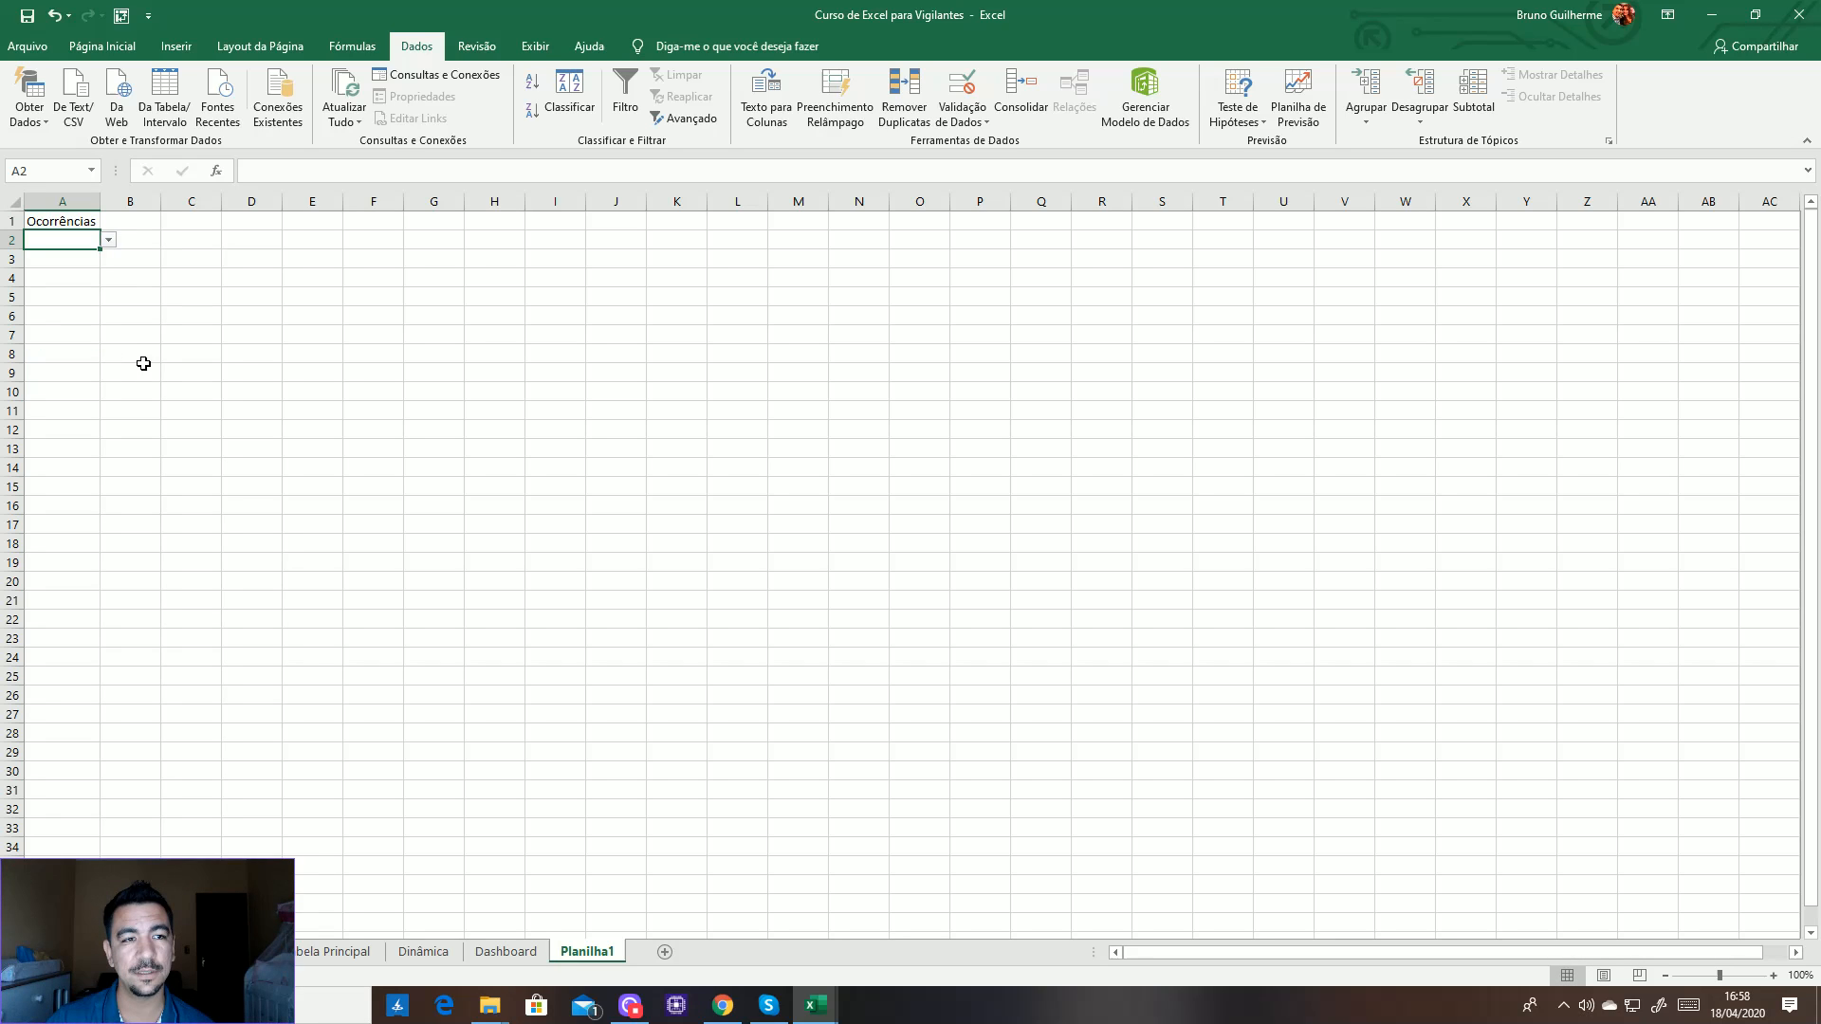
# Check the RESPONSÁVEL list on Base de Dados, and enter the heading Responsável in Planilha1 cell B1 with column B's width fitted
pyautogui.click(134, 227)
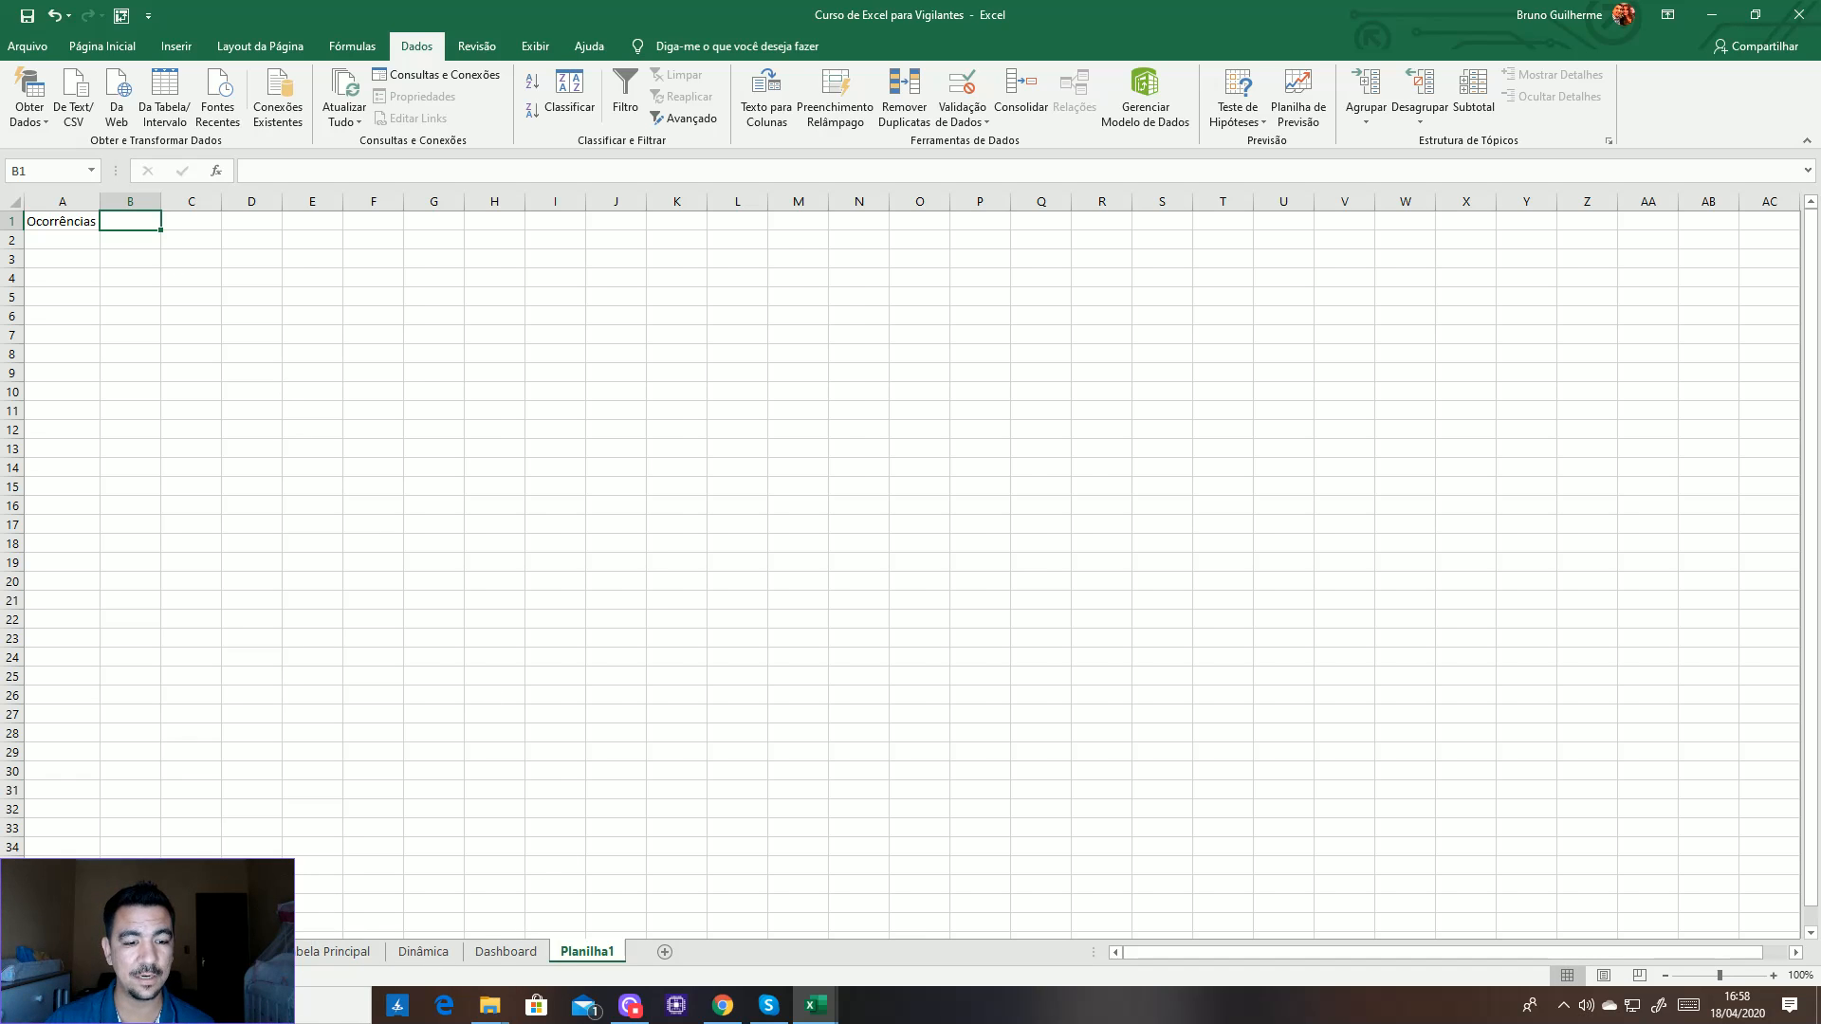
pyautogui.click(238, 951)
pyautogui.moveTo(301, 237); pyautogui.dragTo(328, 433)
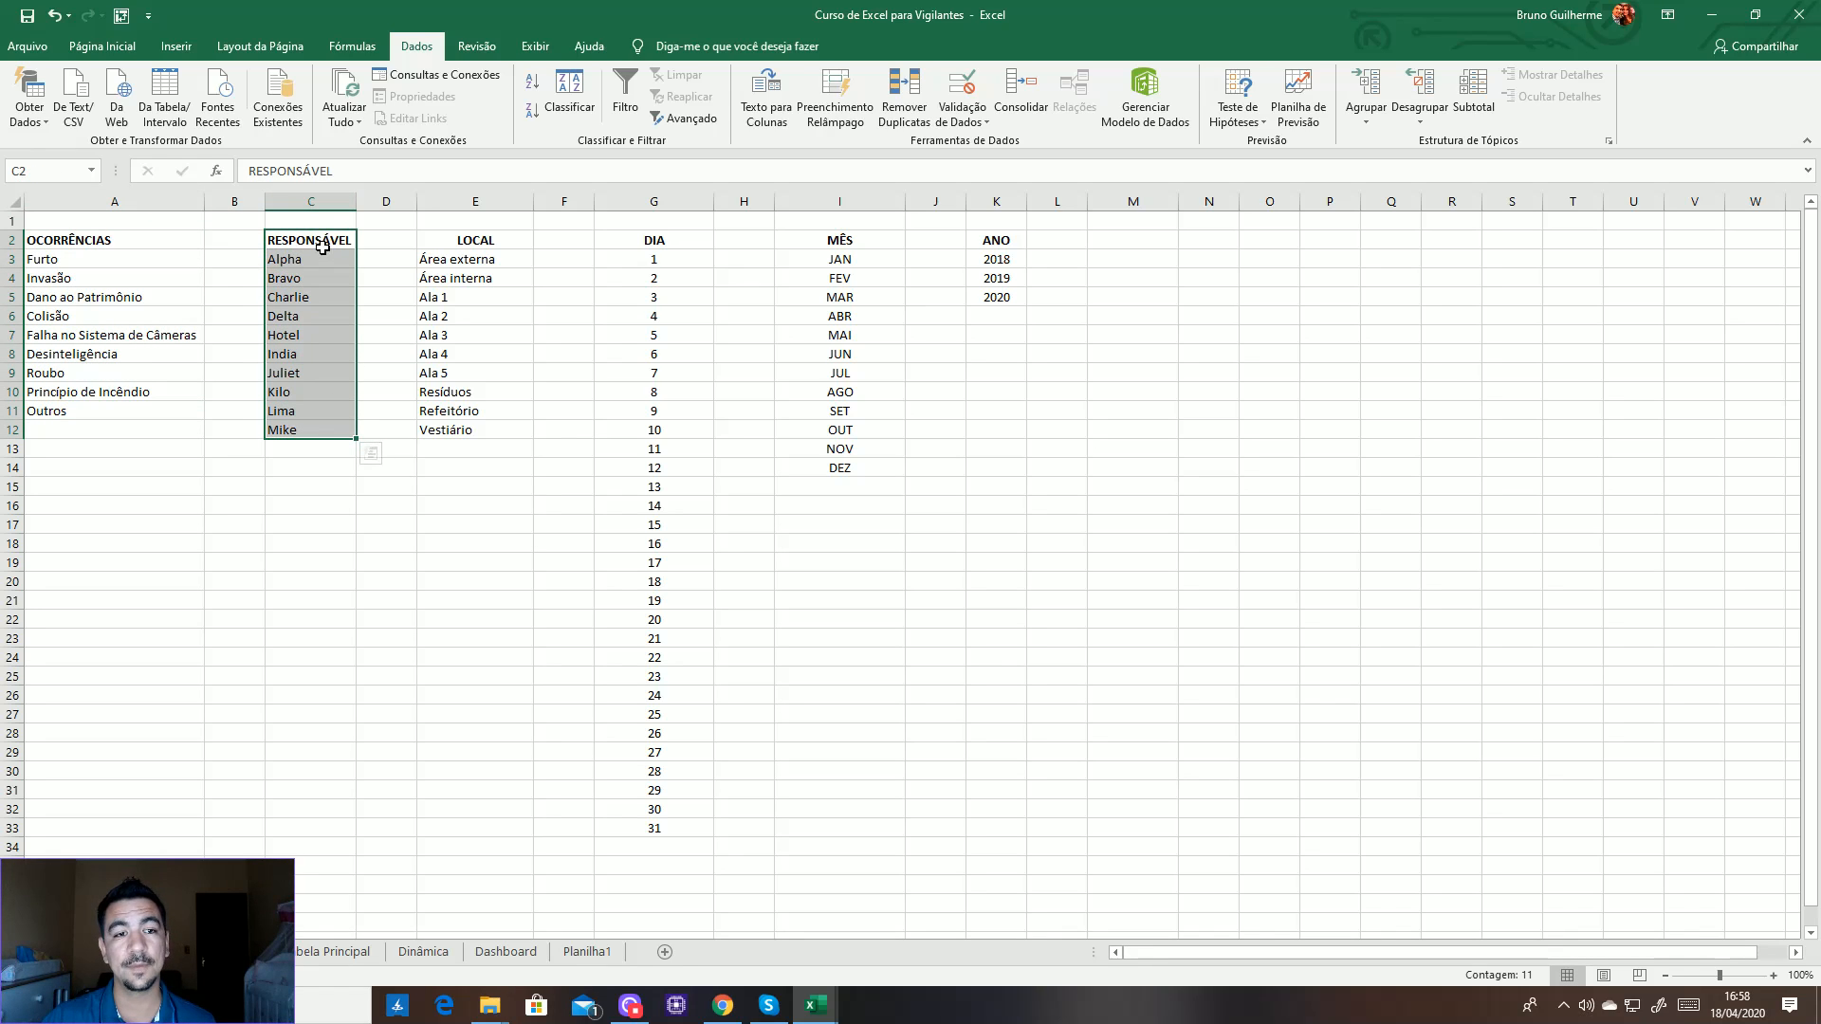
pyautogui.click(581, 951)
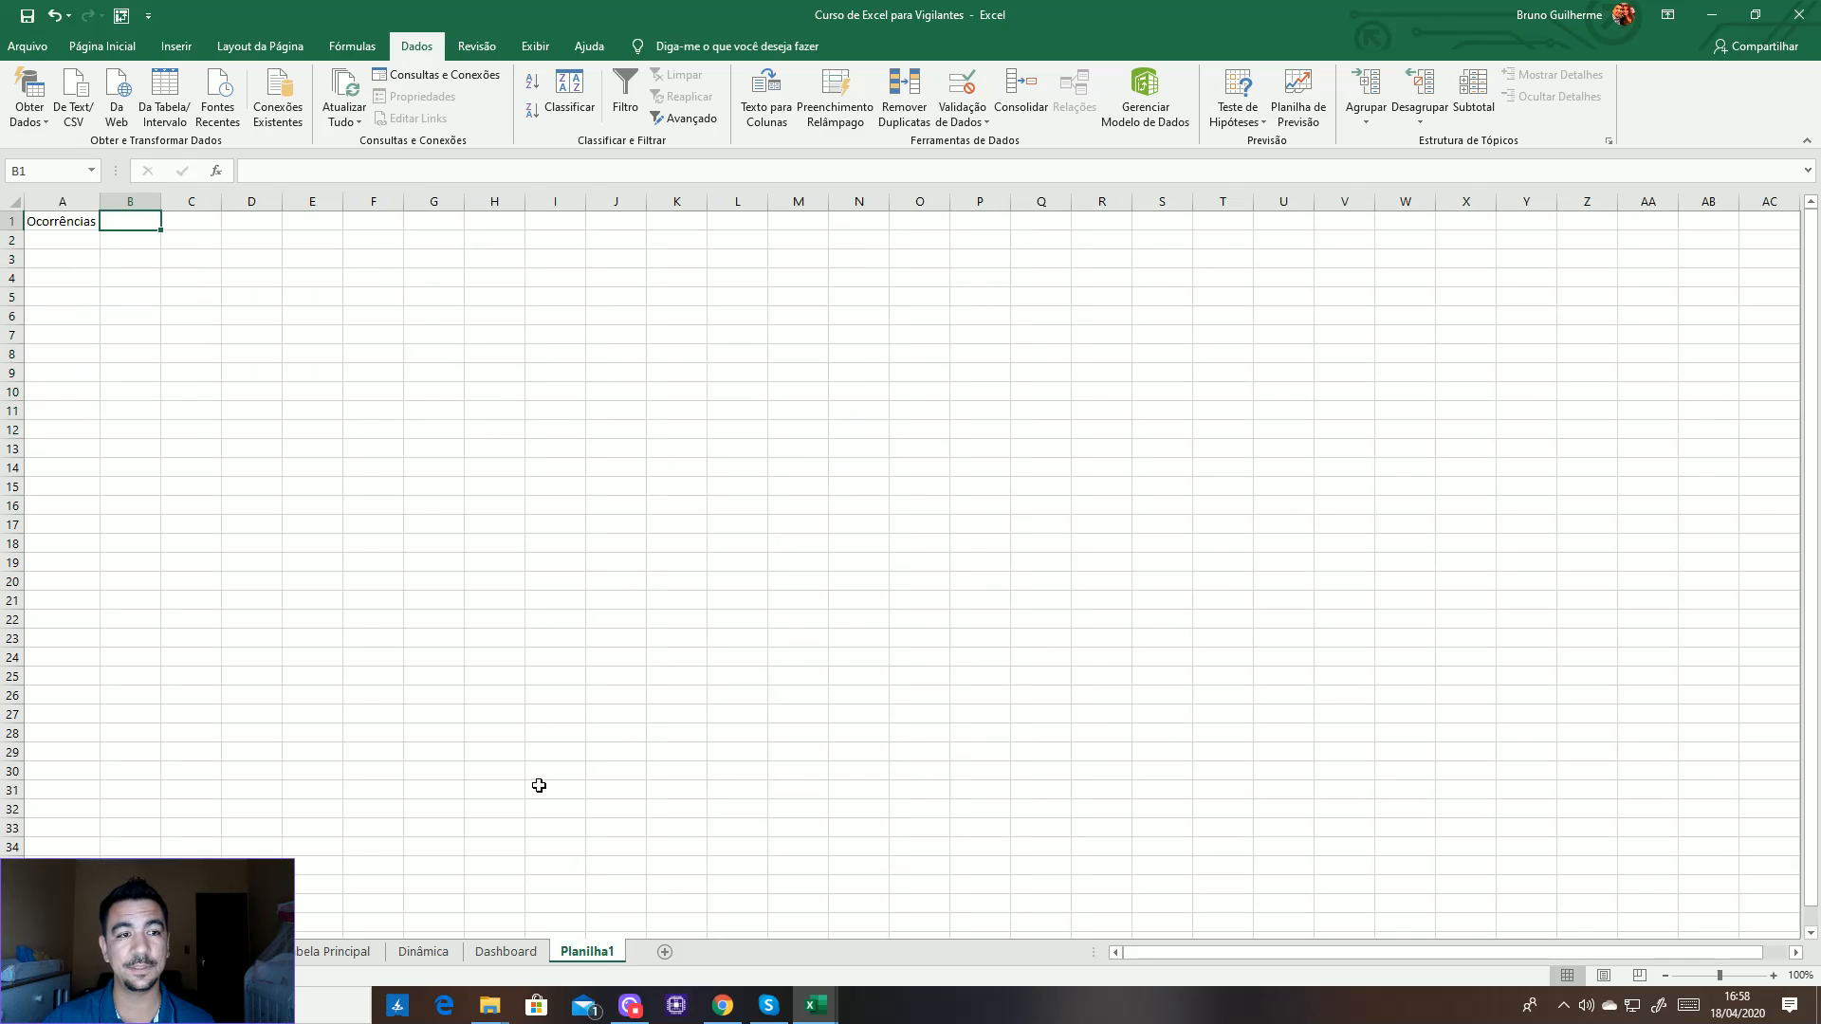
pyautogui.write('Responsável')
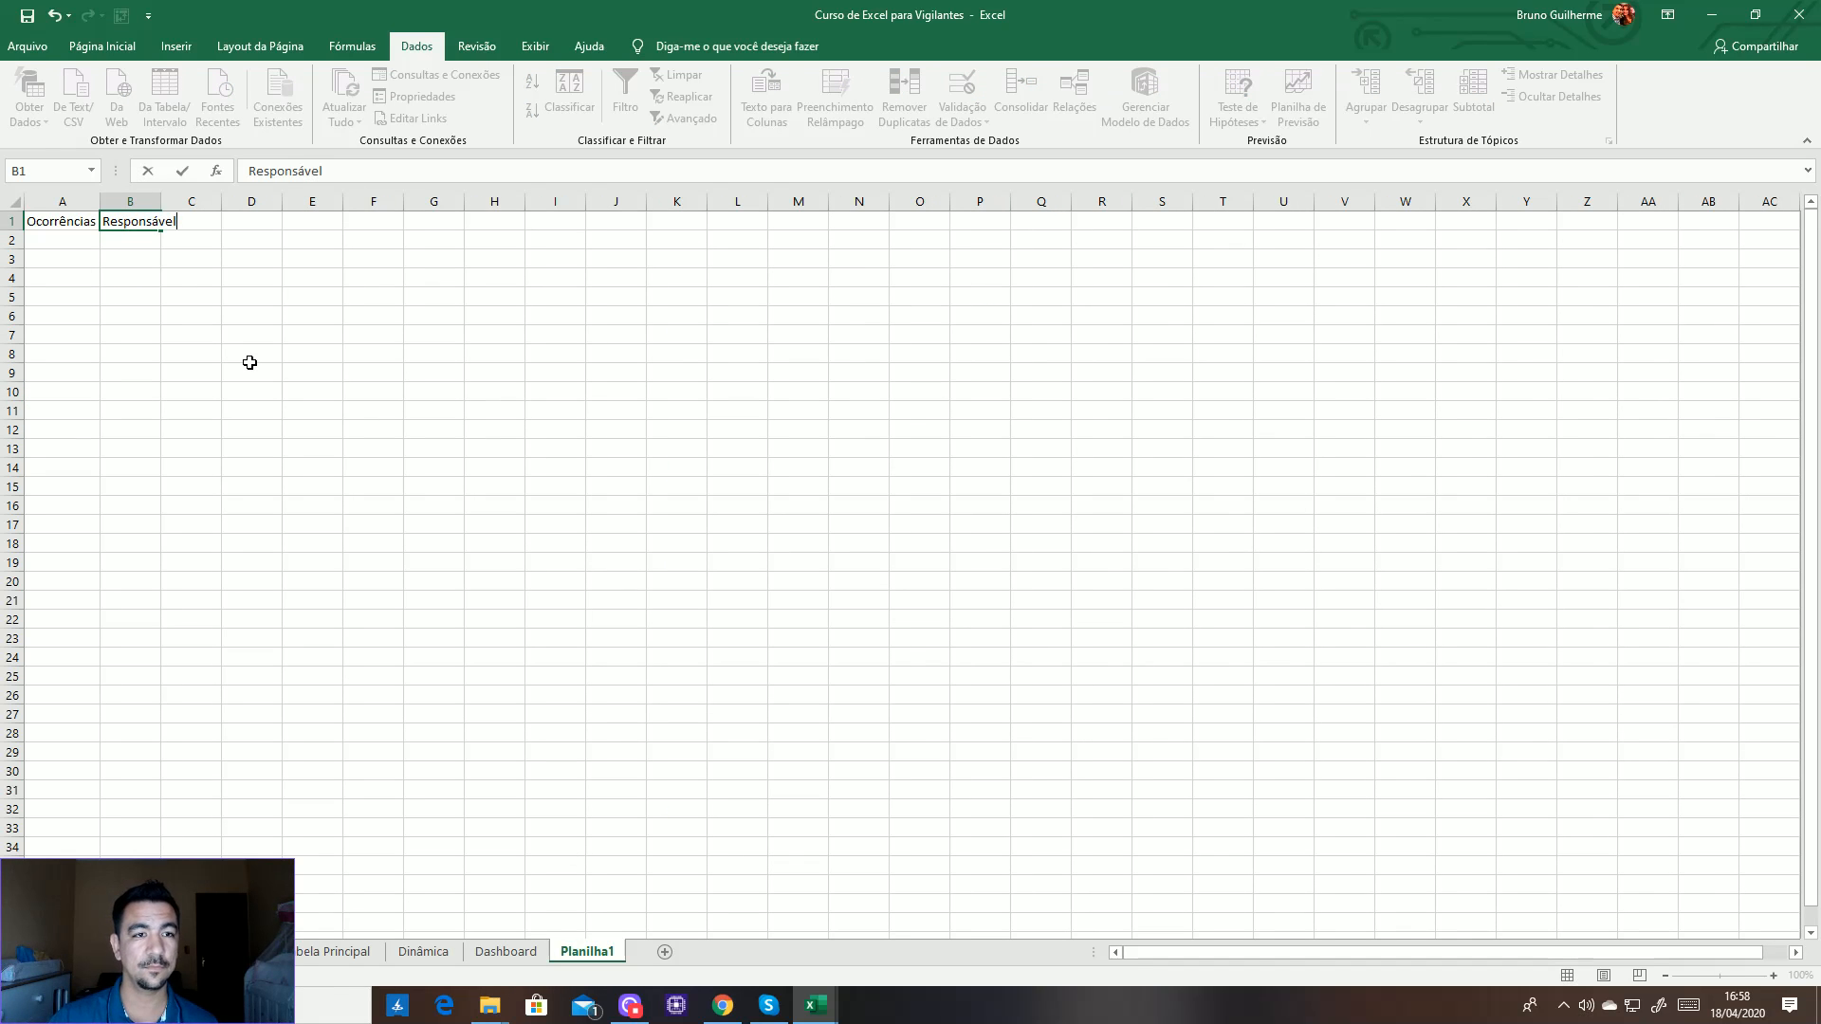
pyautogui.click(249, 360)
pyautogui.doubleClick(161, 209)
# Select the entire Responsável column on Planilha1
pyautogui.click(154, 221)
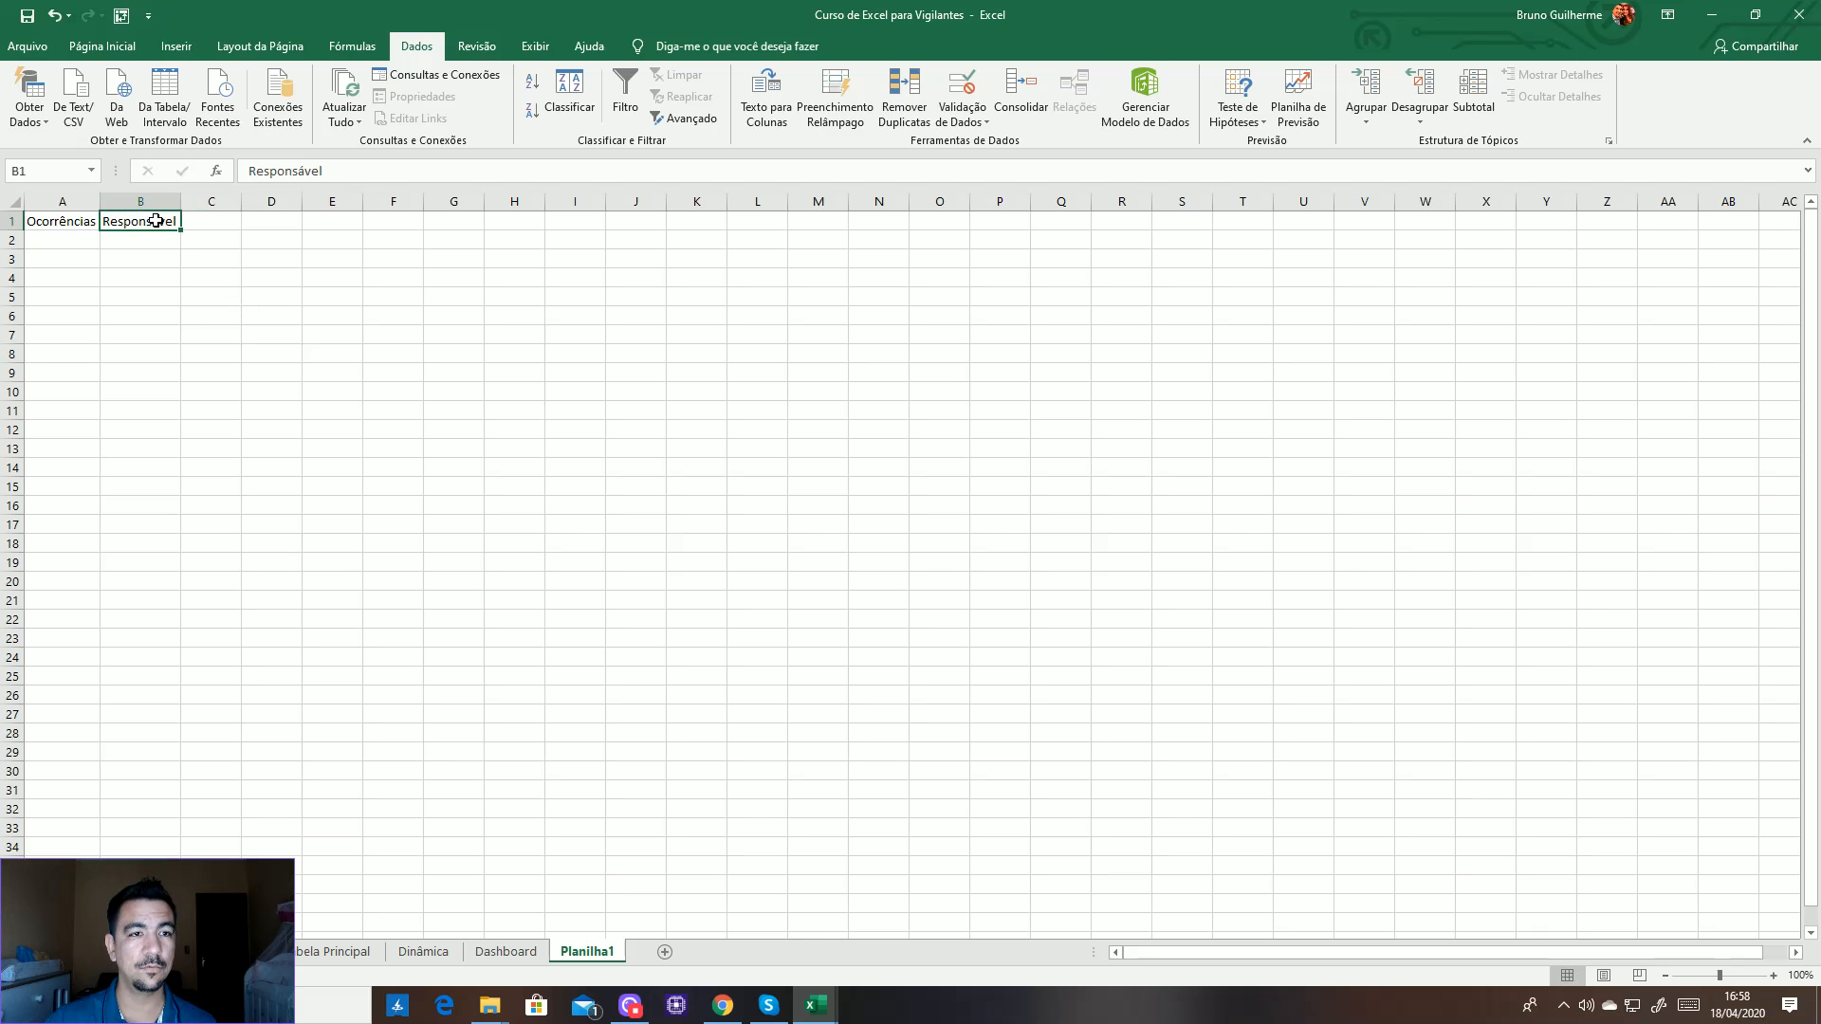
pyautogui.click(153, 201)
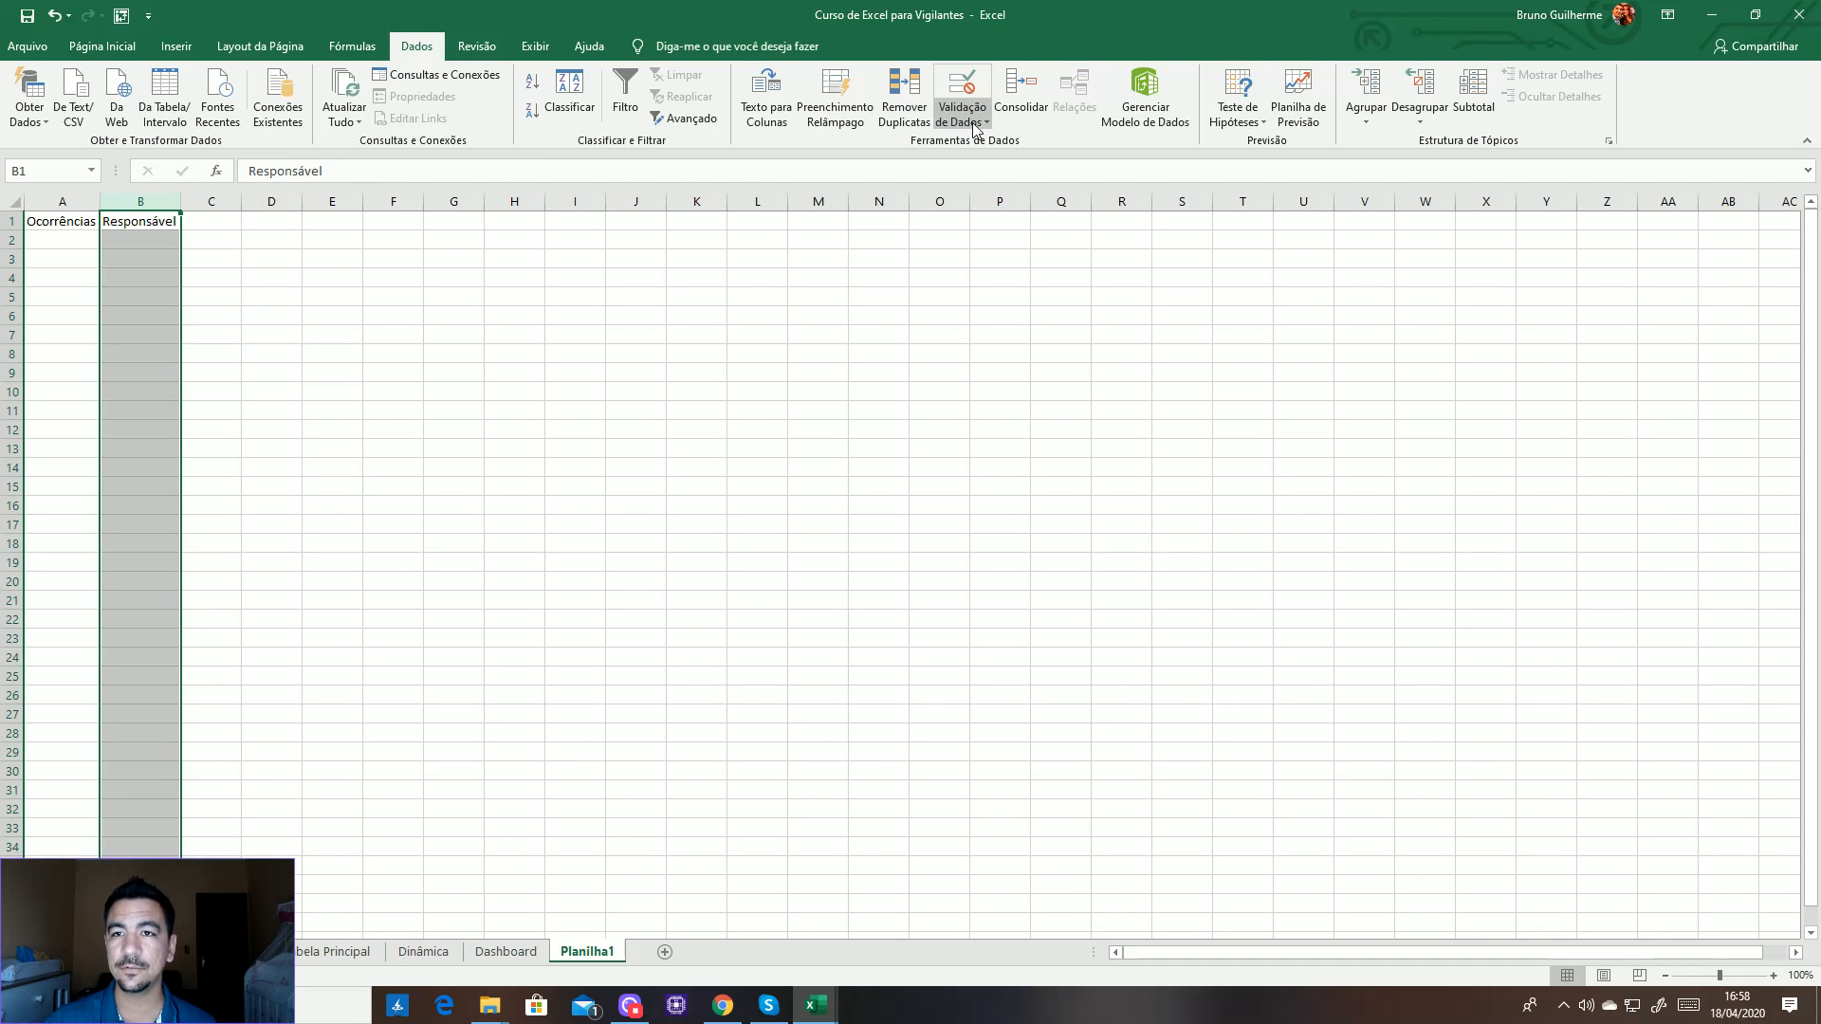
pyautogui.click(140, 45)
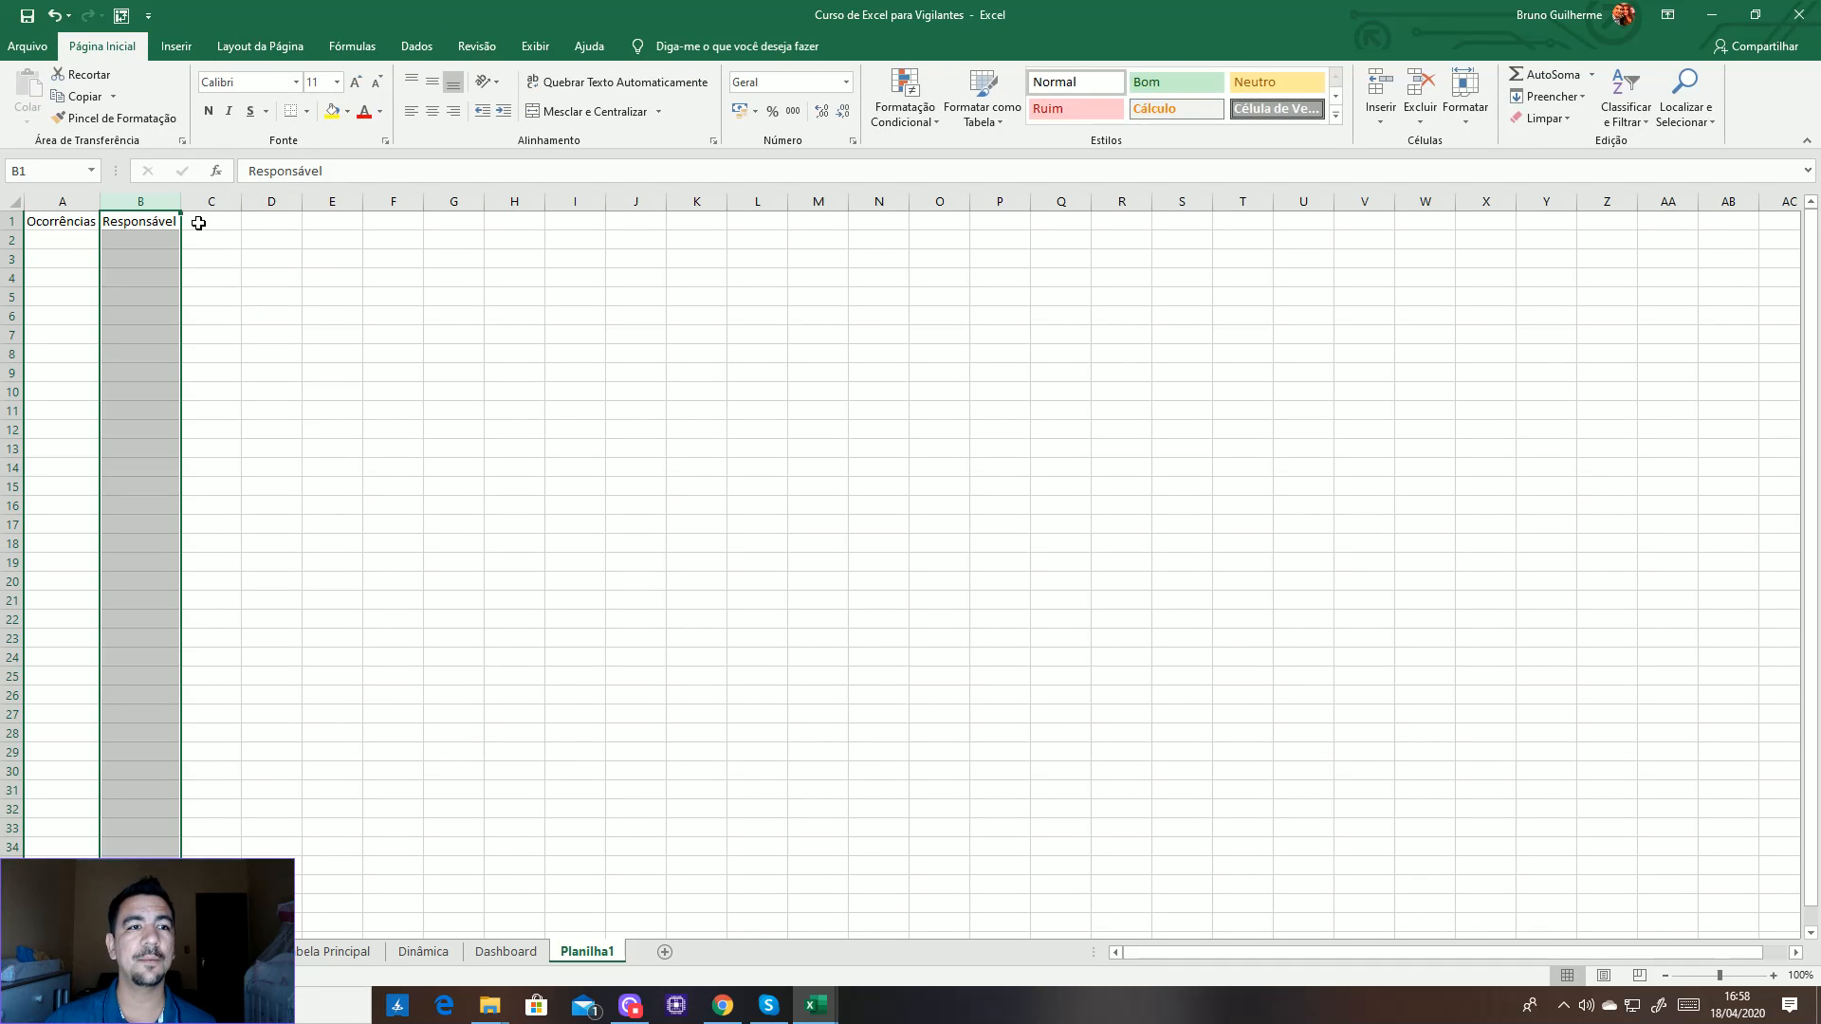
pyautogui.click(176, 45)
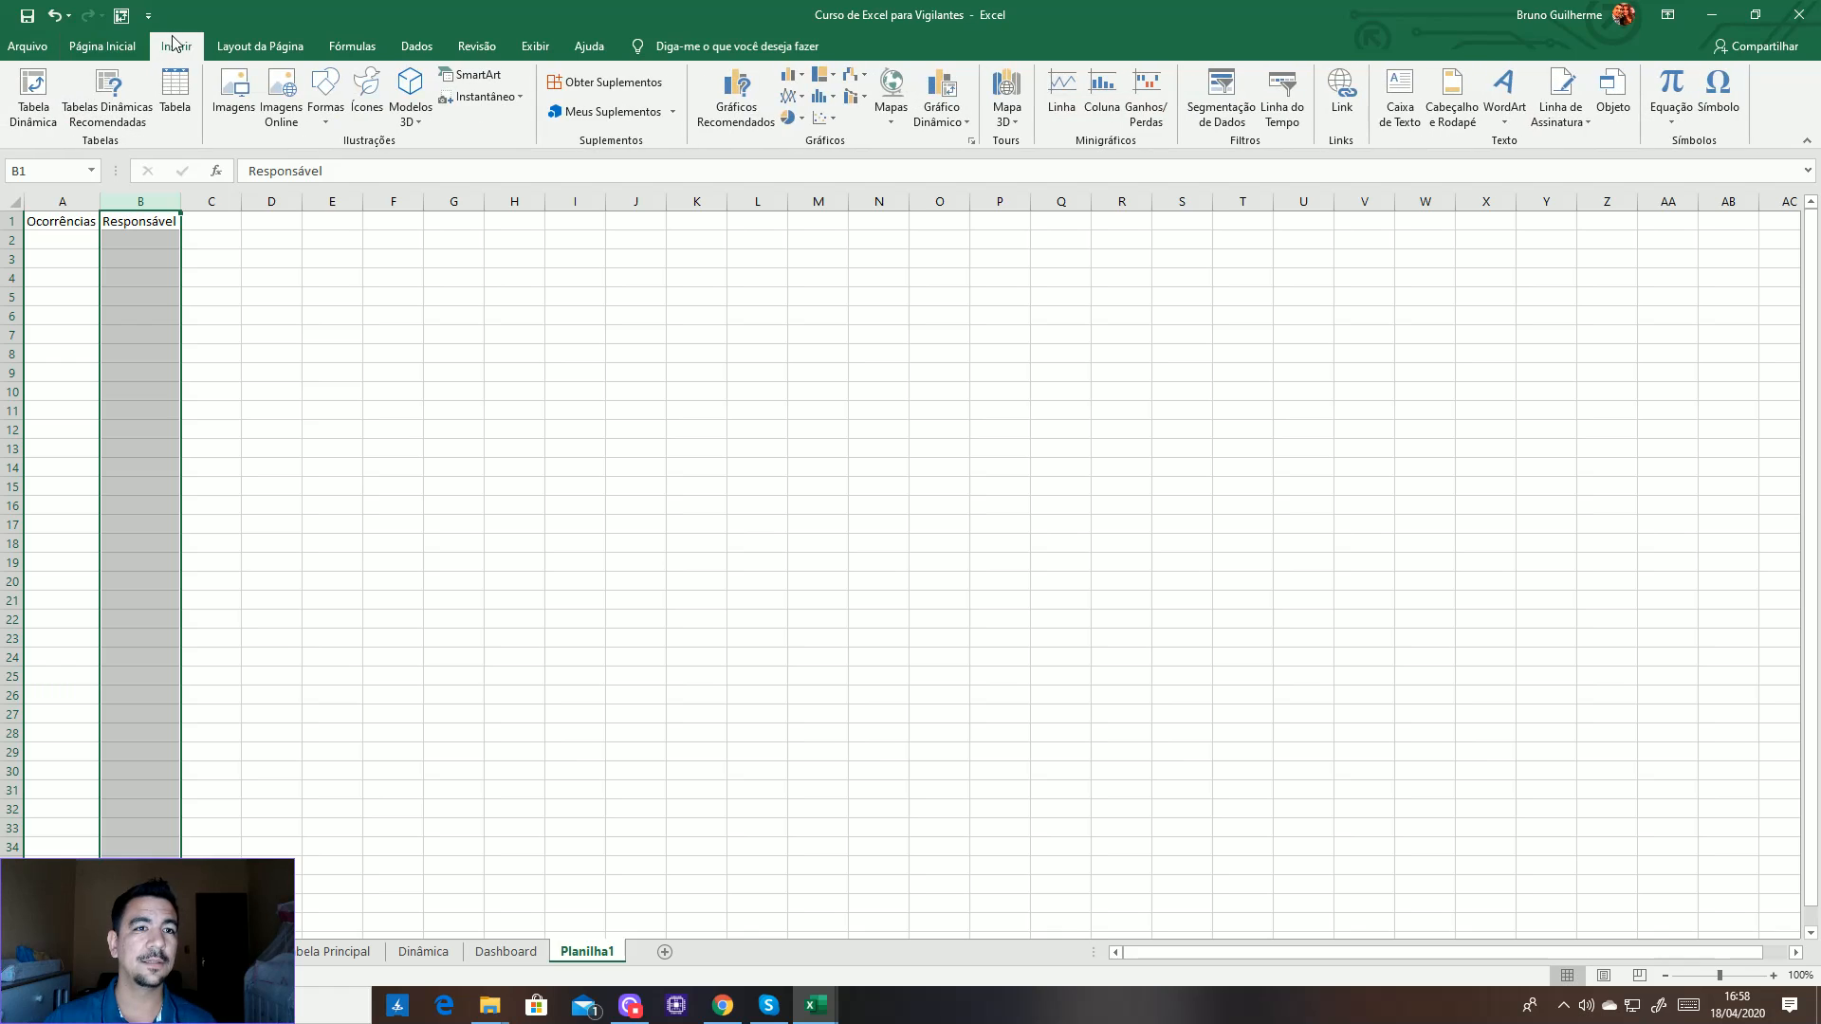
pyautogui.click(267, 53)
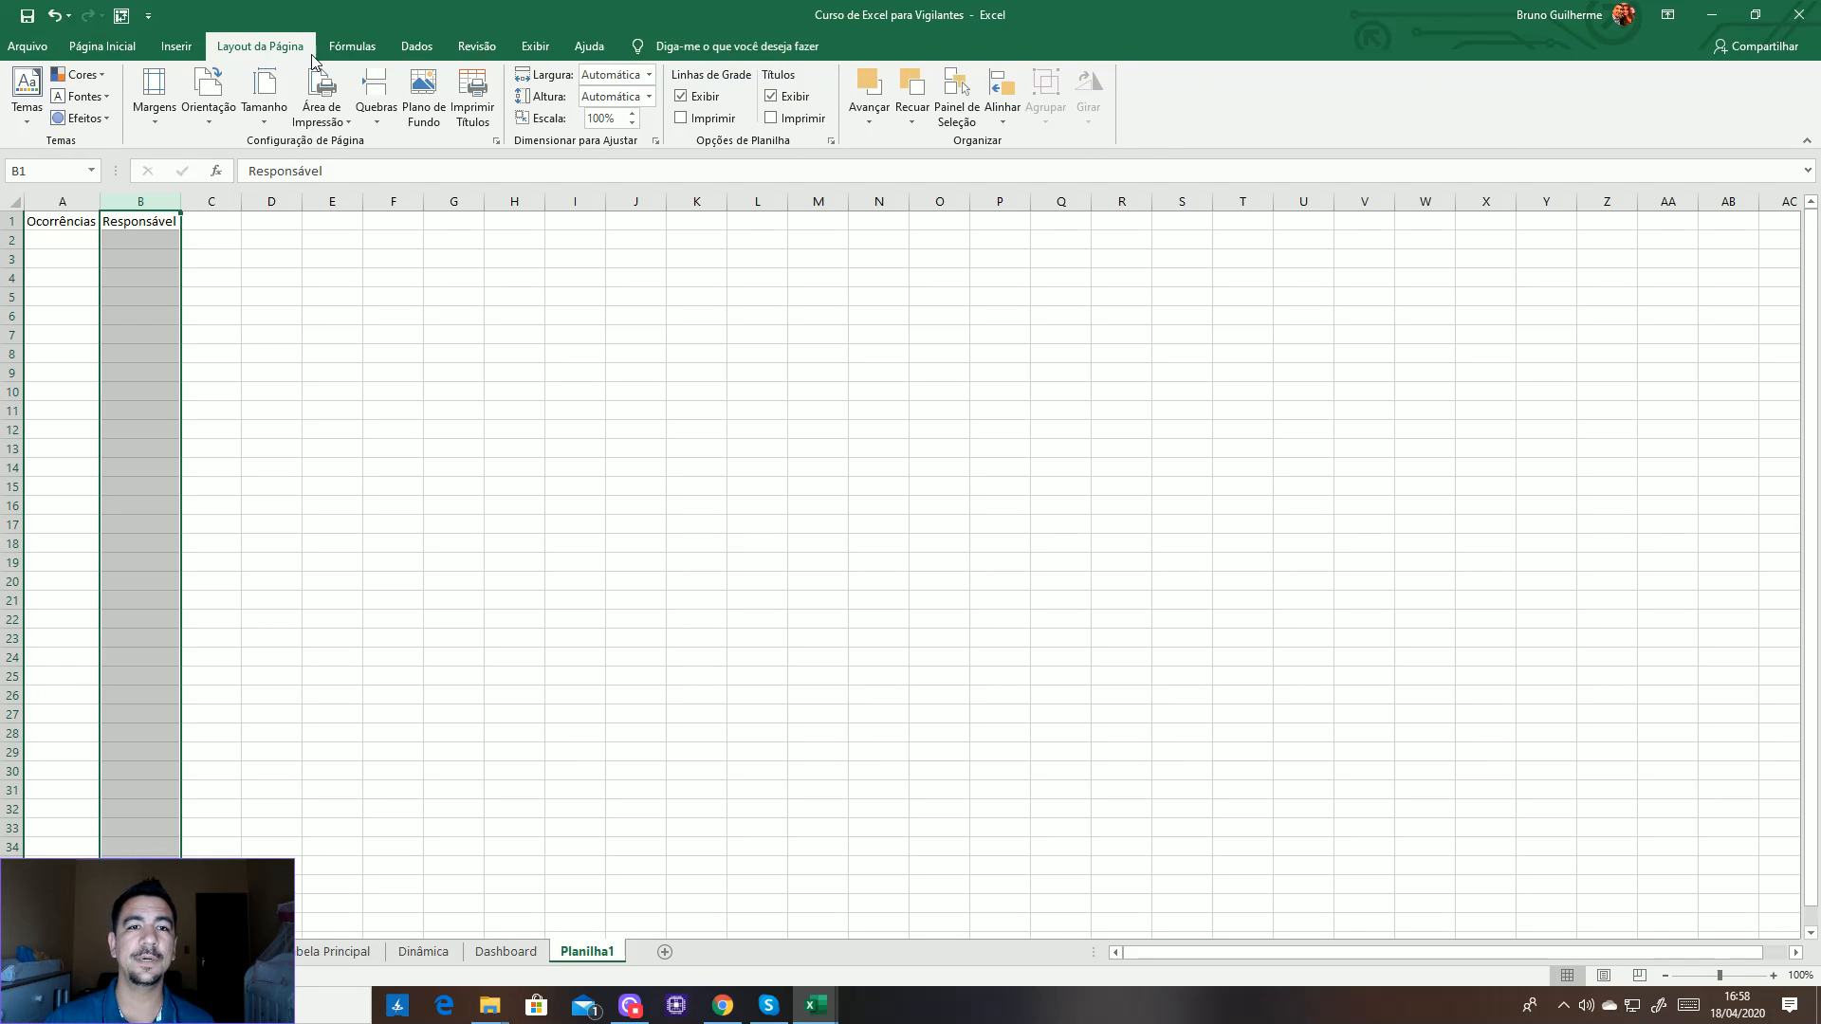
pyautogui.click(360, 50)
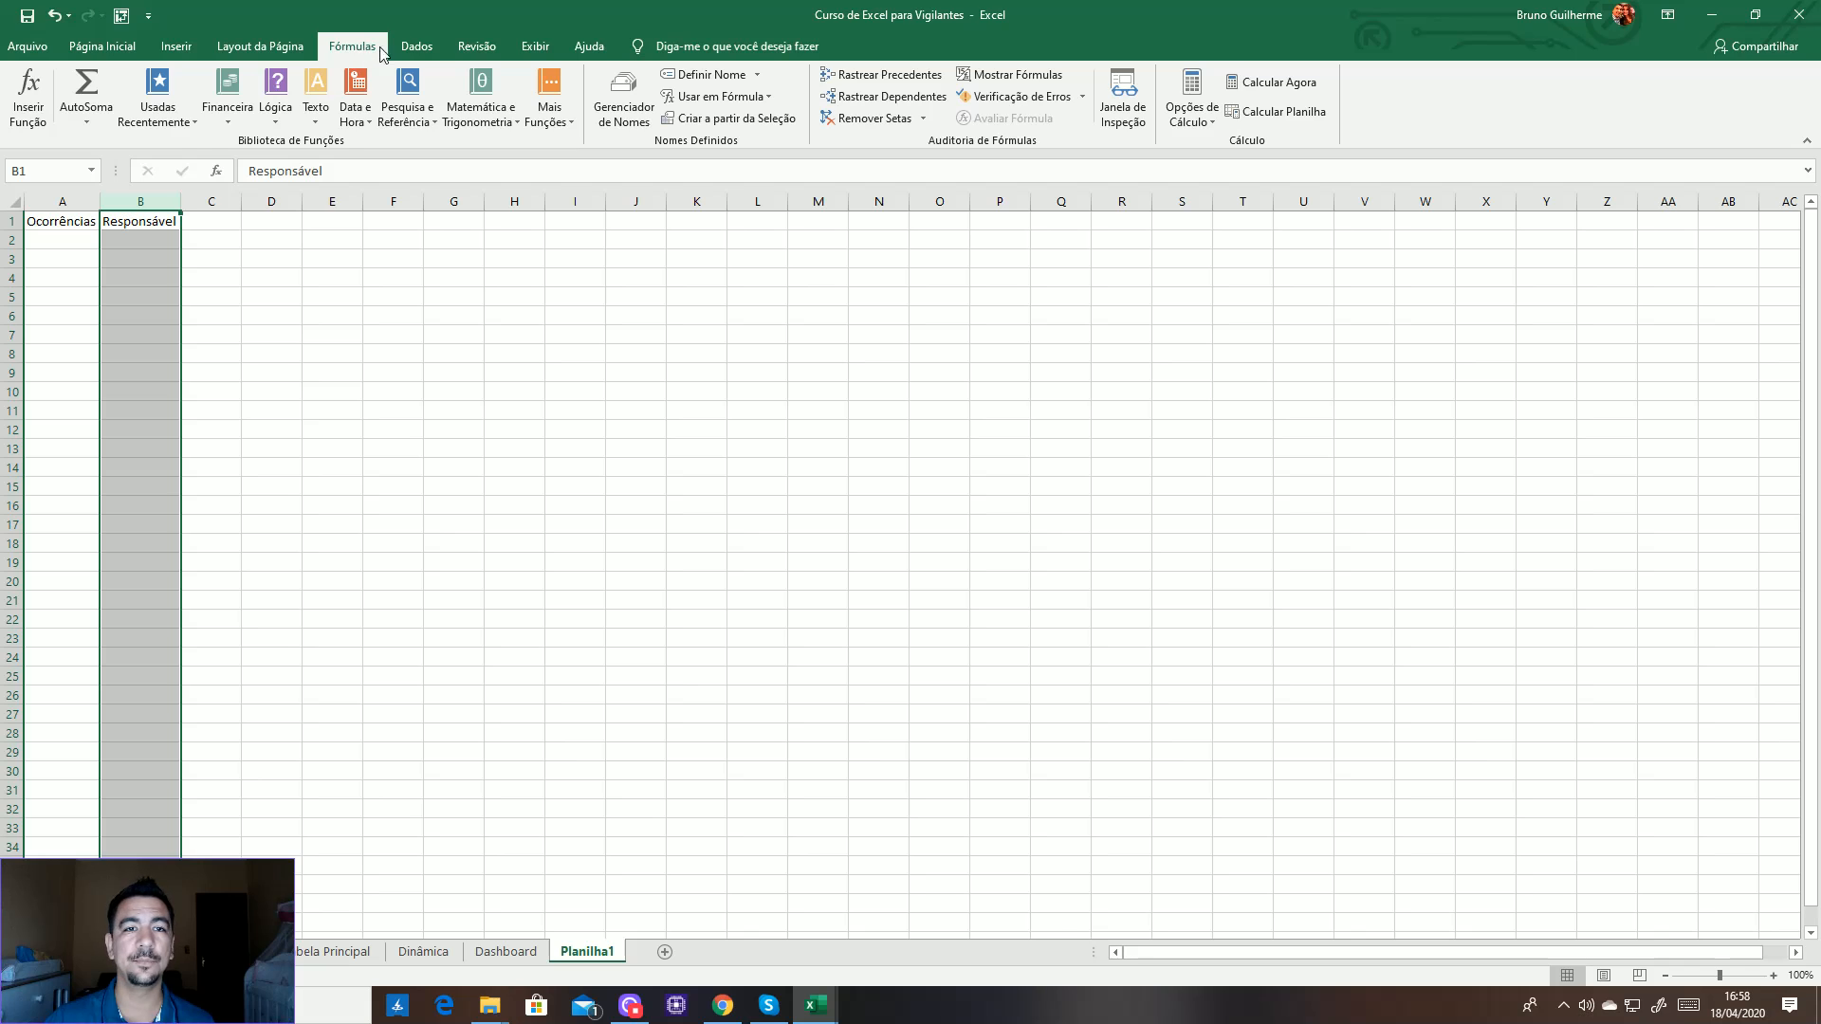
# Start a data validation rule for the Responsável column that allows only a Lista
pyautogui.click(414, 50)
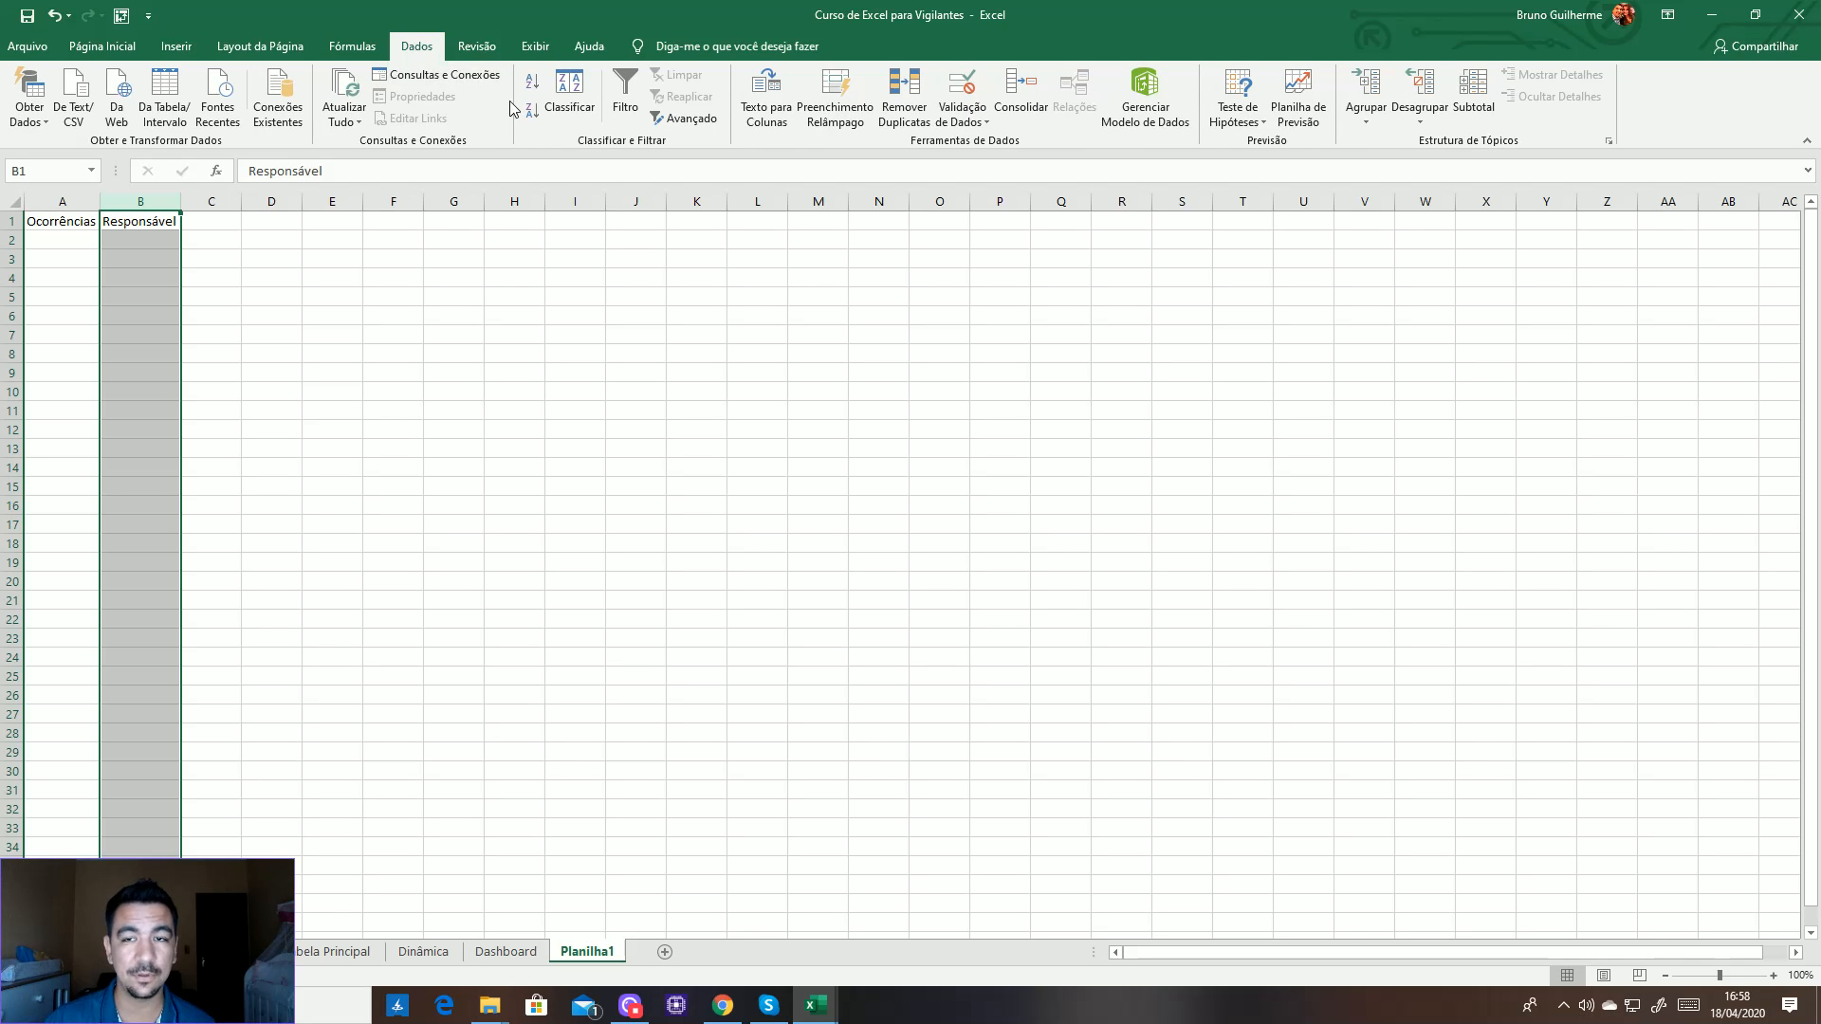
pyautogui.click(968, 131)
pyautogui.click(1000, 158)
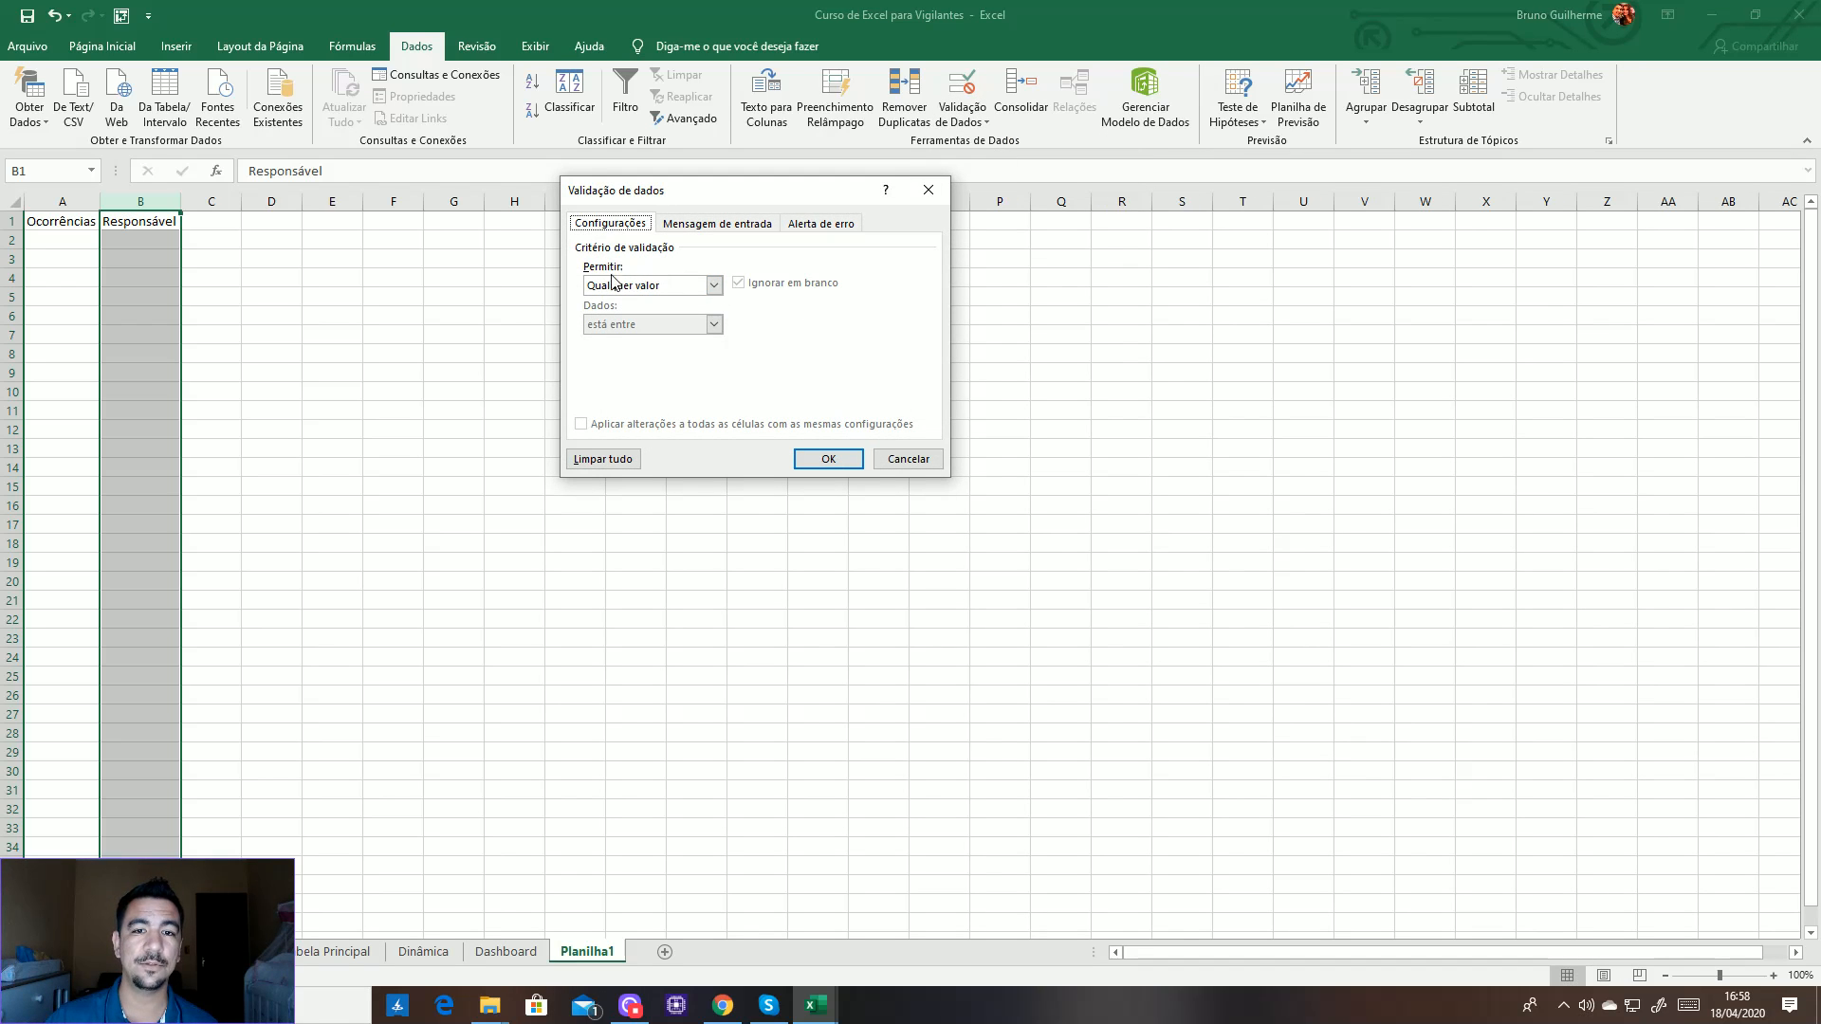
pyautogui.click(713, 285)
pyautogui.click(679, 340)
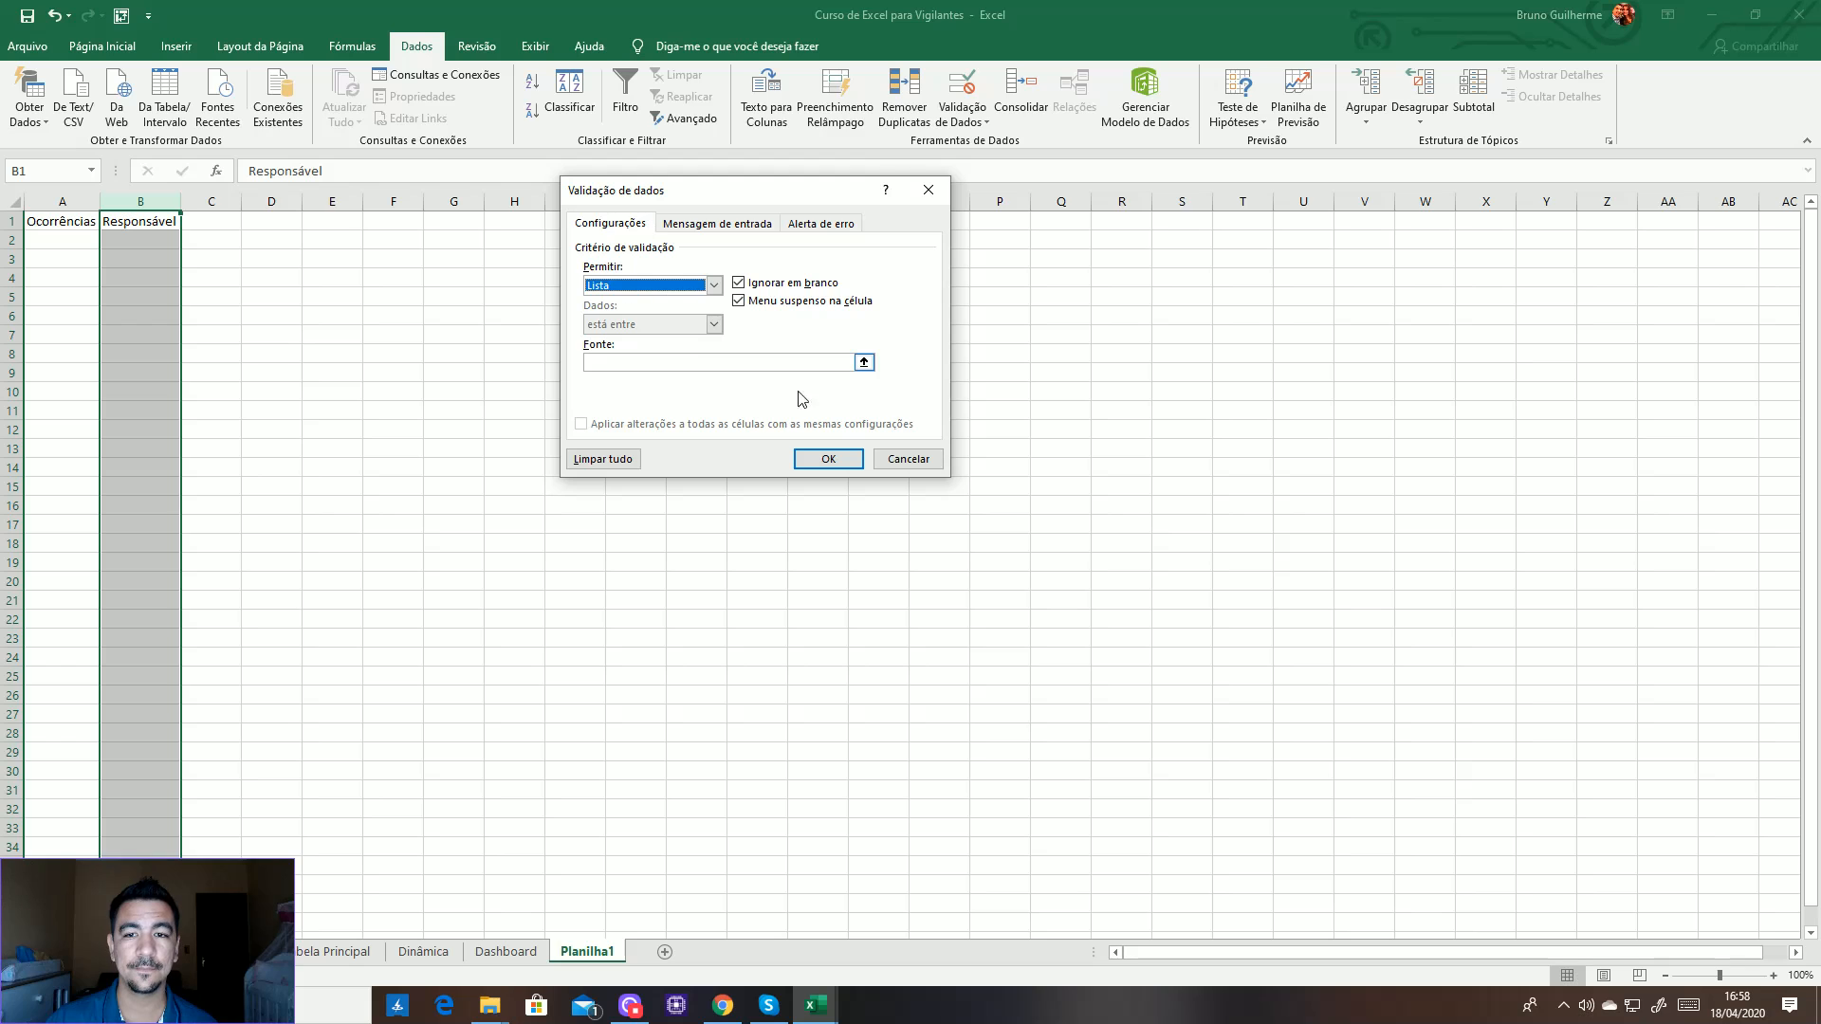
# Set the list source to C3:C12 on the Base de Dados sheet and apply the validation to the Responsável column
pyautogui.click(864, 362)
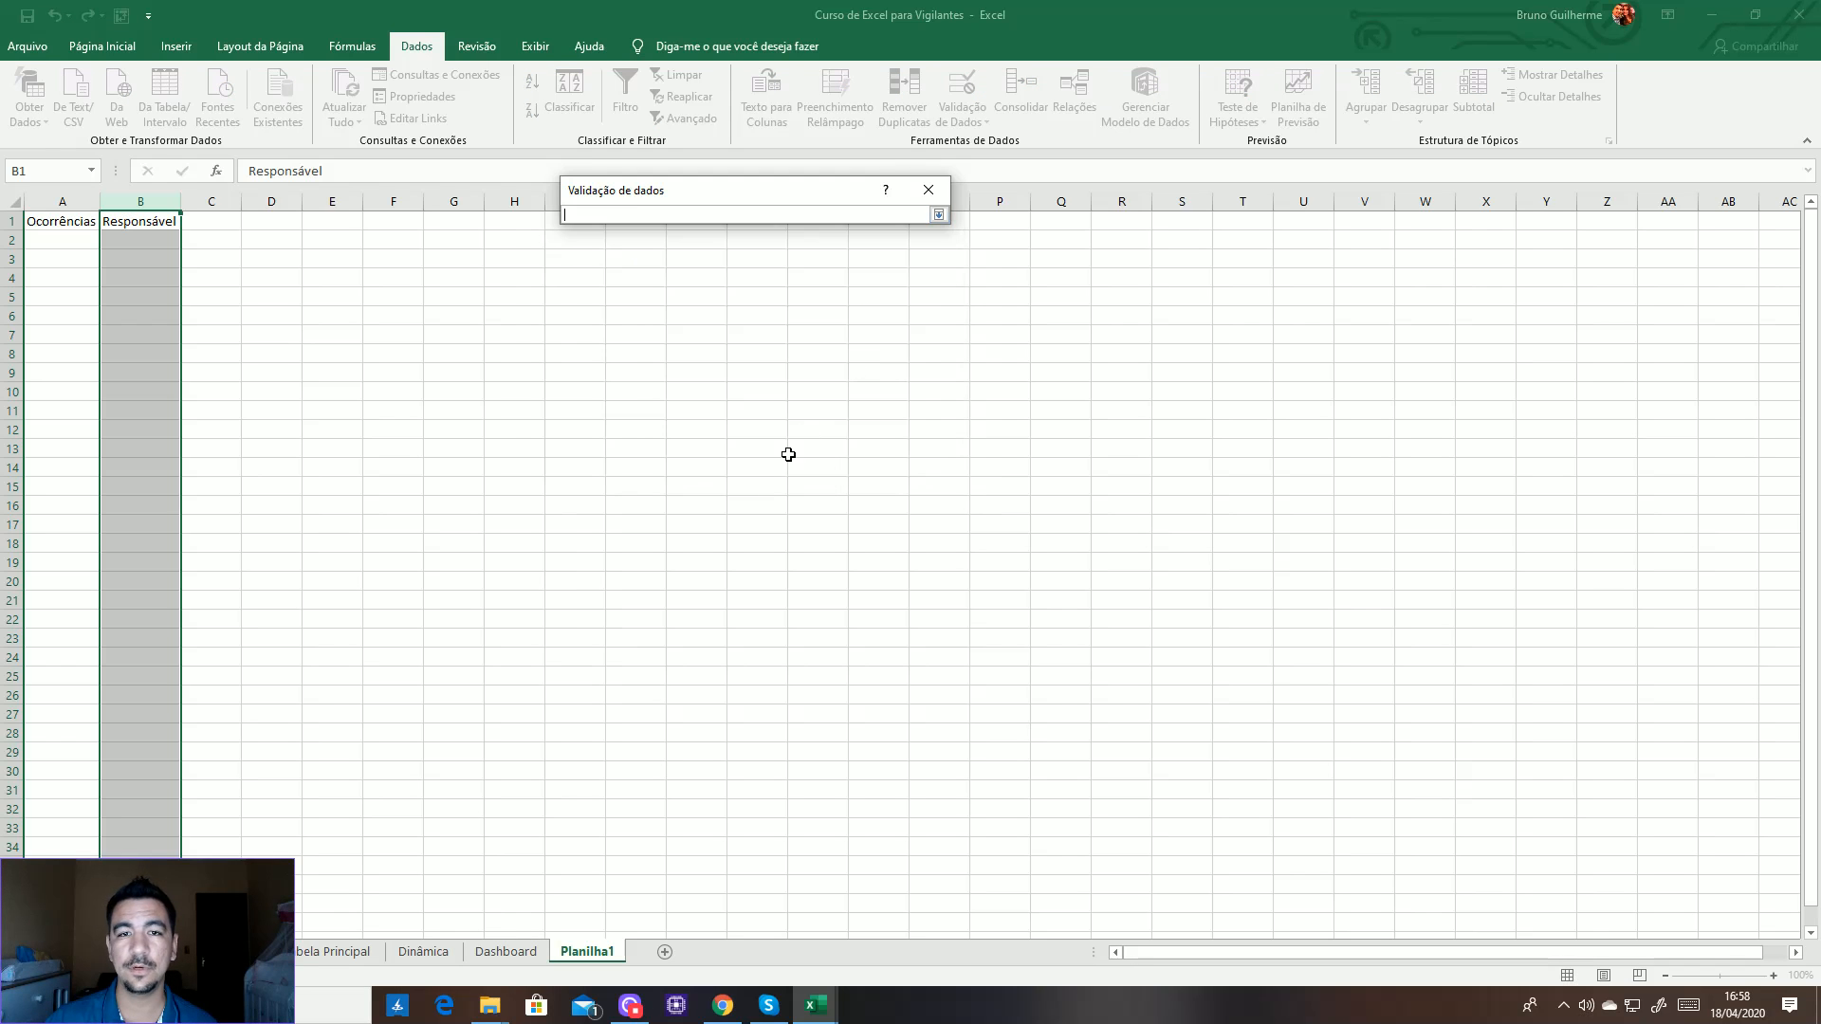
pyautogui.click(227, 951)
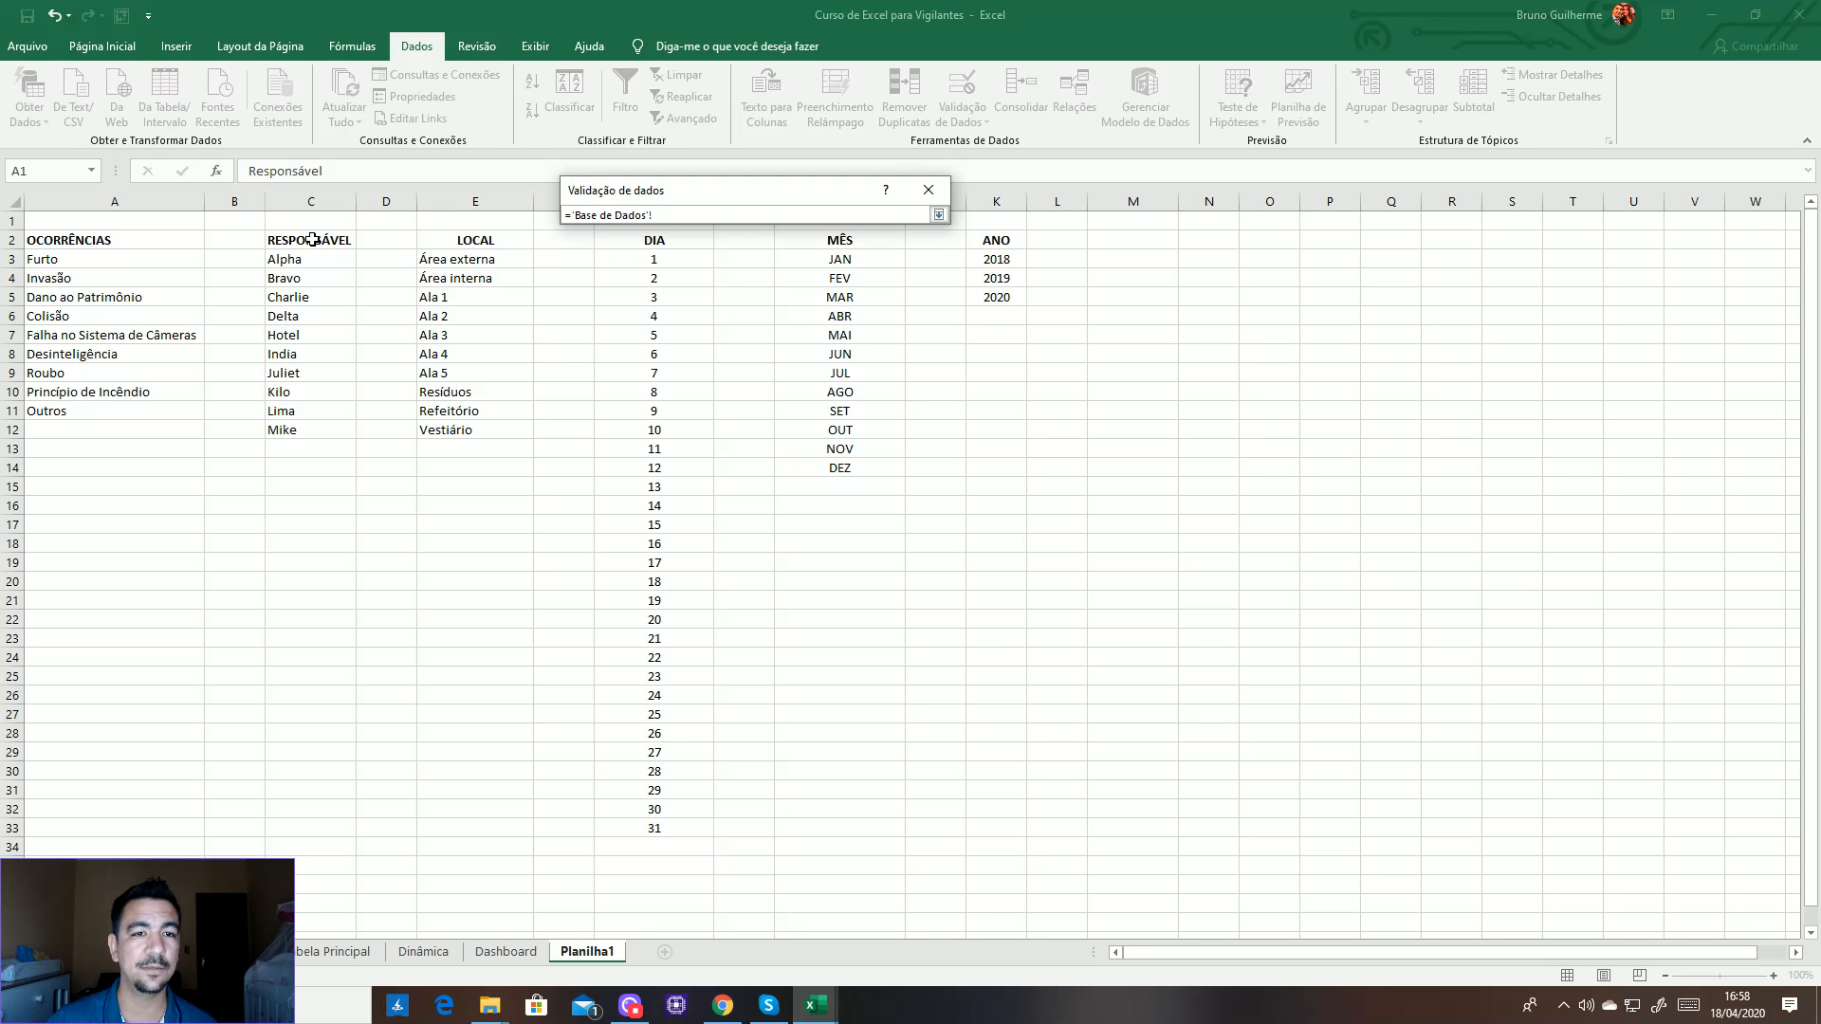
pyautogui.moveTo(297, 261); pyautogui.dragTo(303, 433)
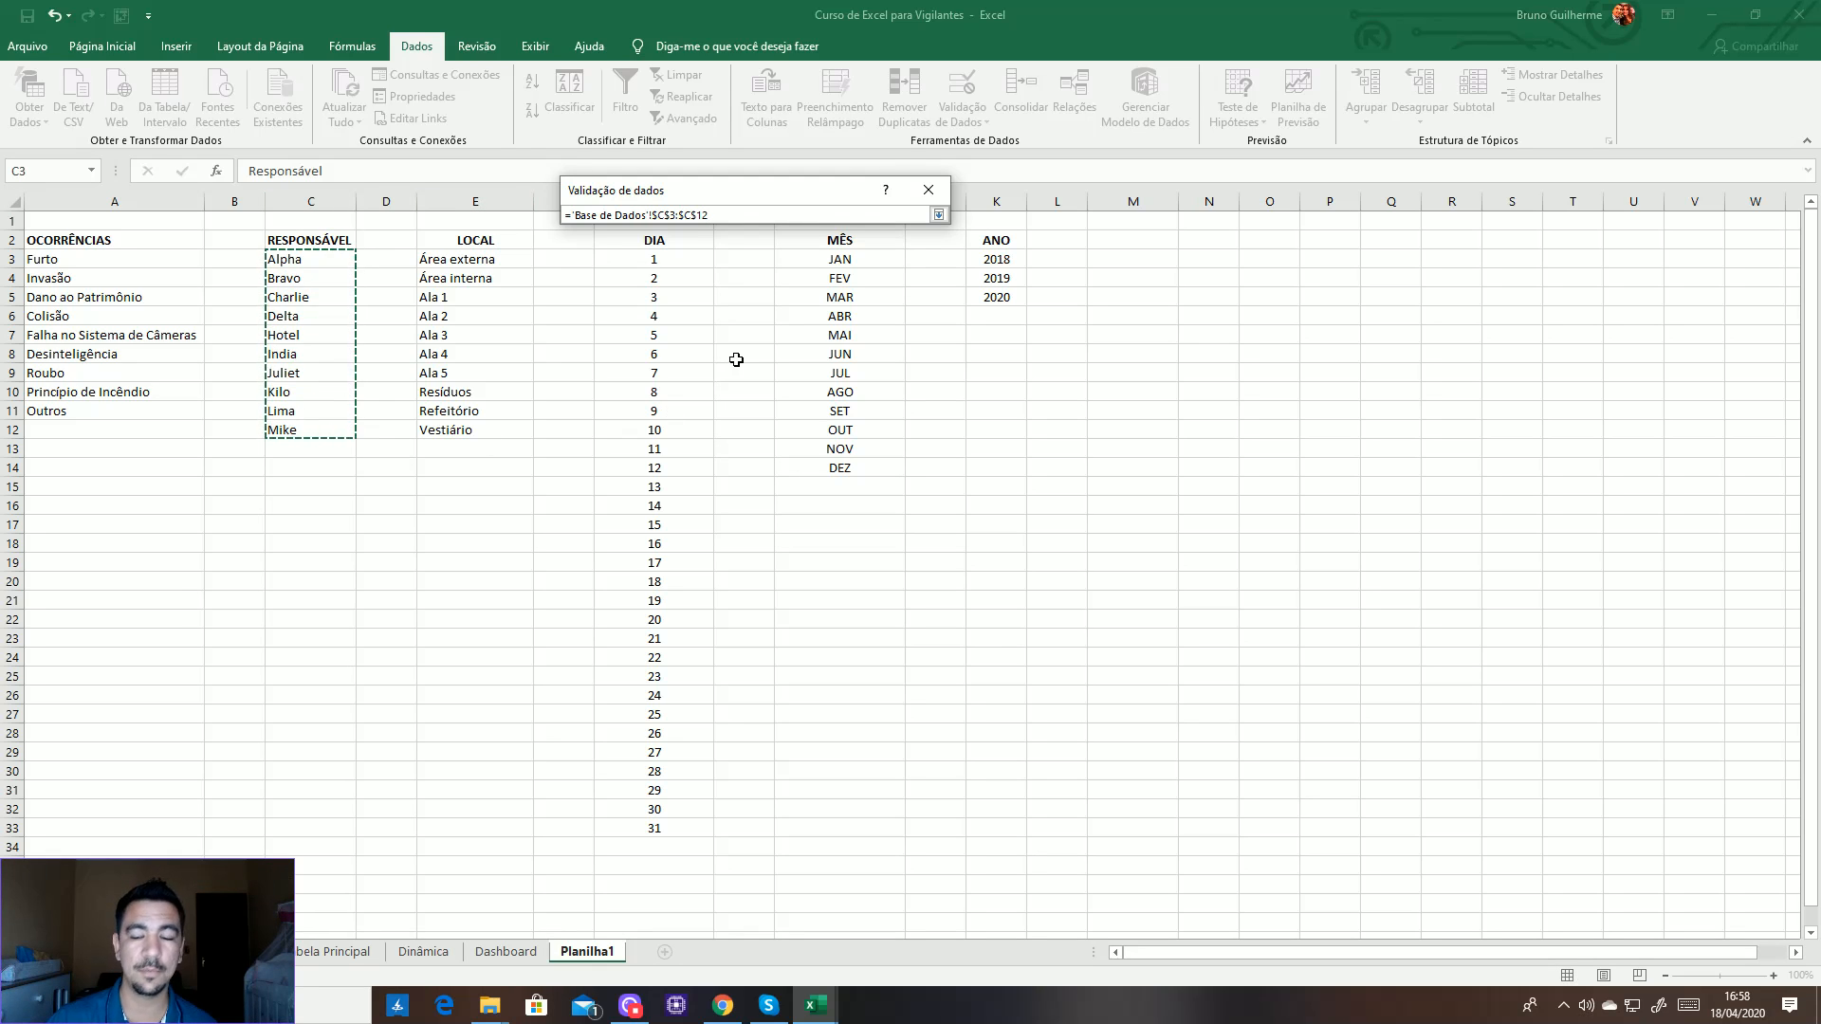
pyautogui.press('Return')
pyautogui.press('Return')
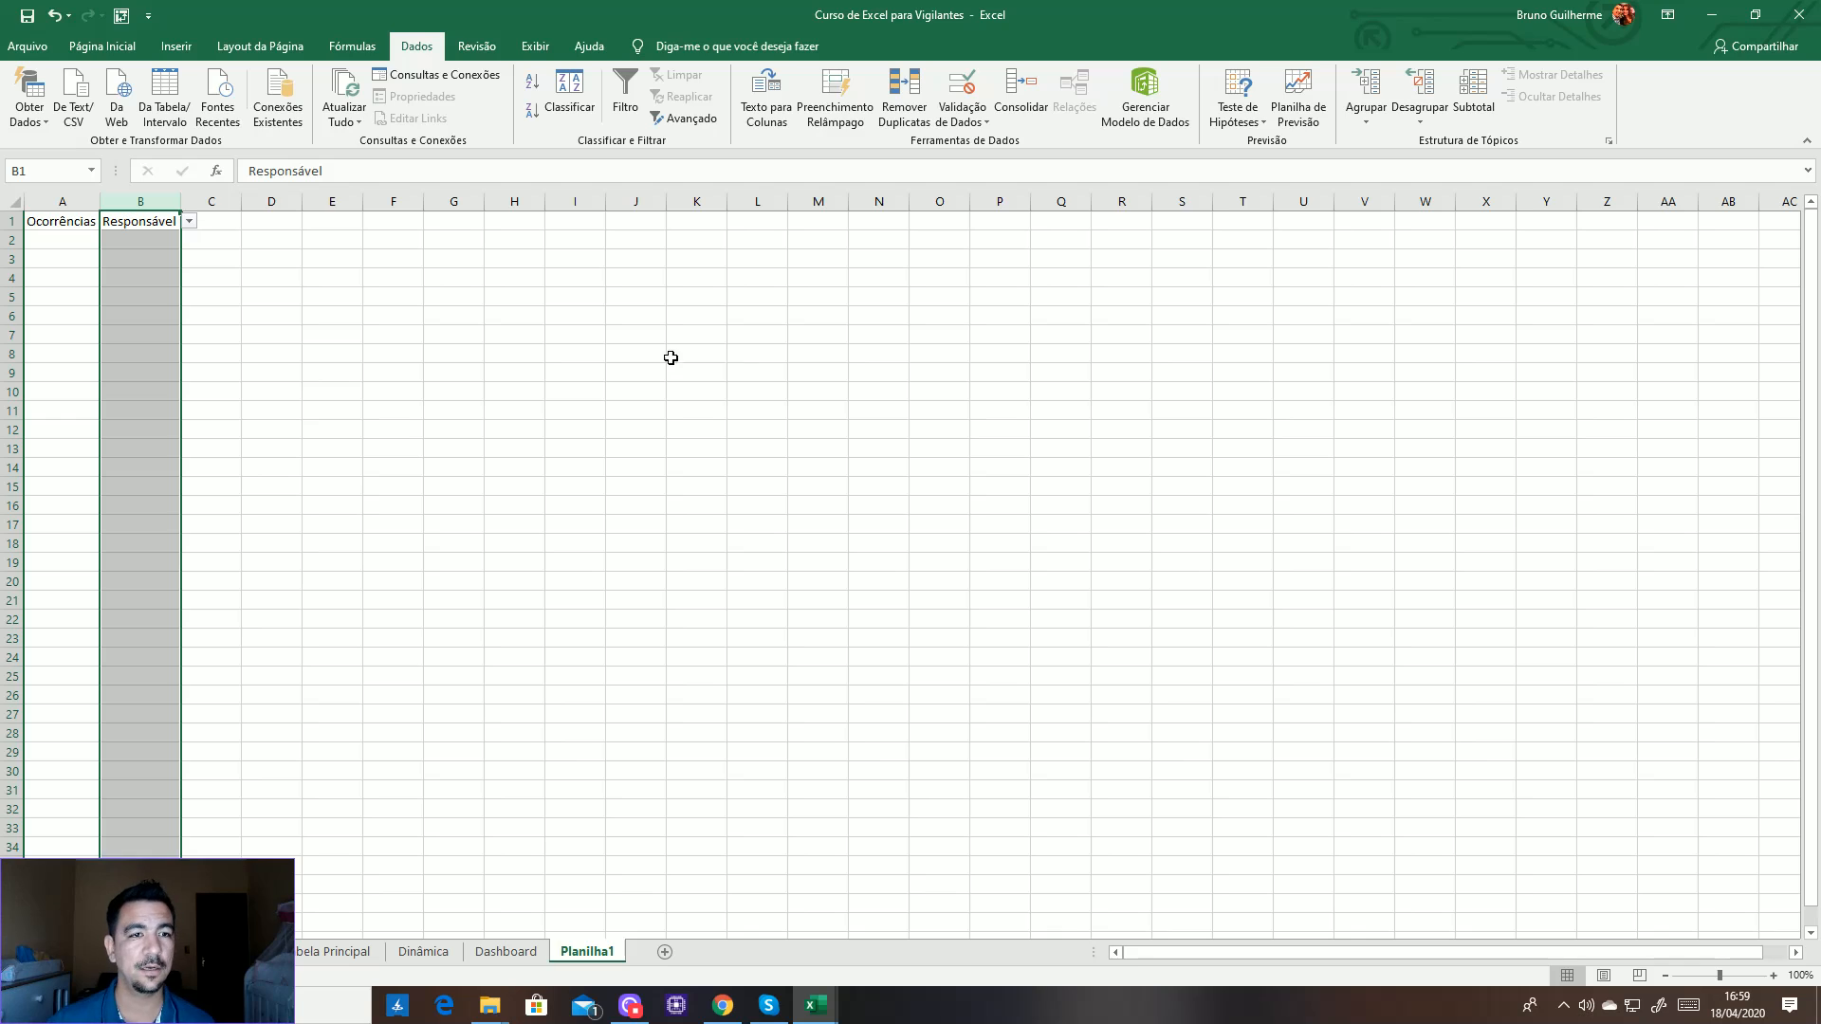
# Check the drop-down choices offered in cell B2 and close the list without choosing one
pyautogui.click(150, 239)
pyautogui.click(189, 239)
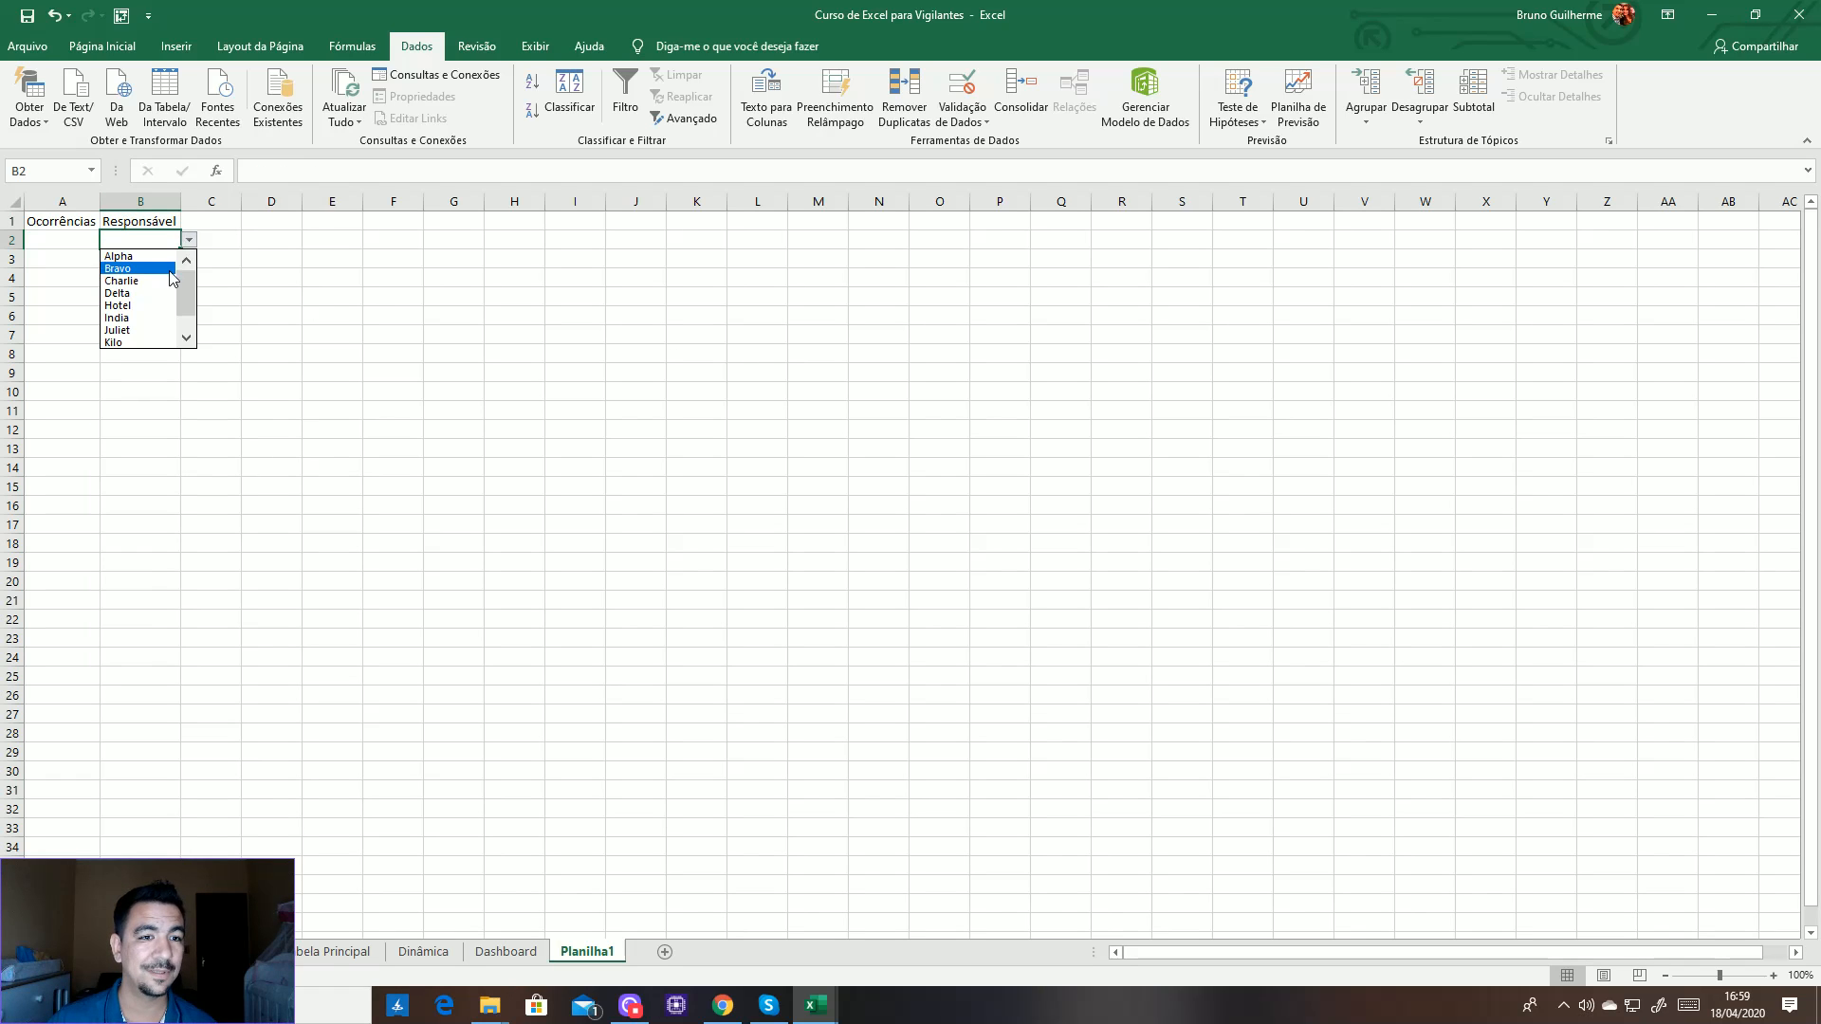
pyautogui.moveTo(185, 284)
pyautogui.mouseDown()
pyautogui.moveTo(182, 308)
pyautogui.moveTo(179, 261)
pyautogui.moveTo(183, 302)
pyautogui.mouseUp()
pyautogui.click(70, 249)
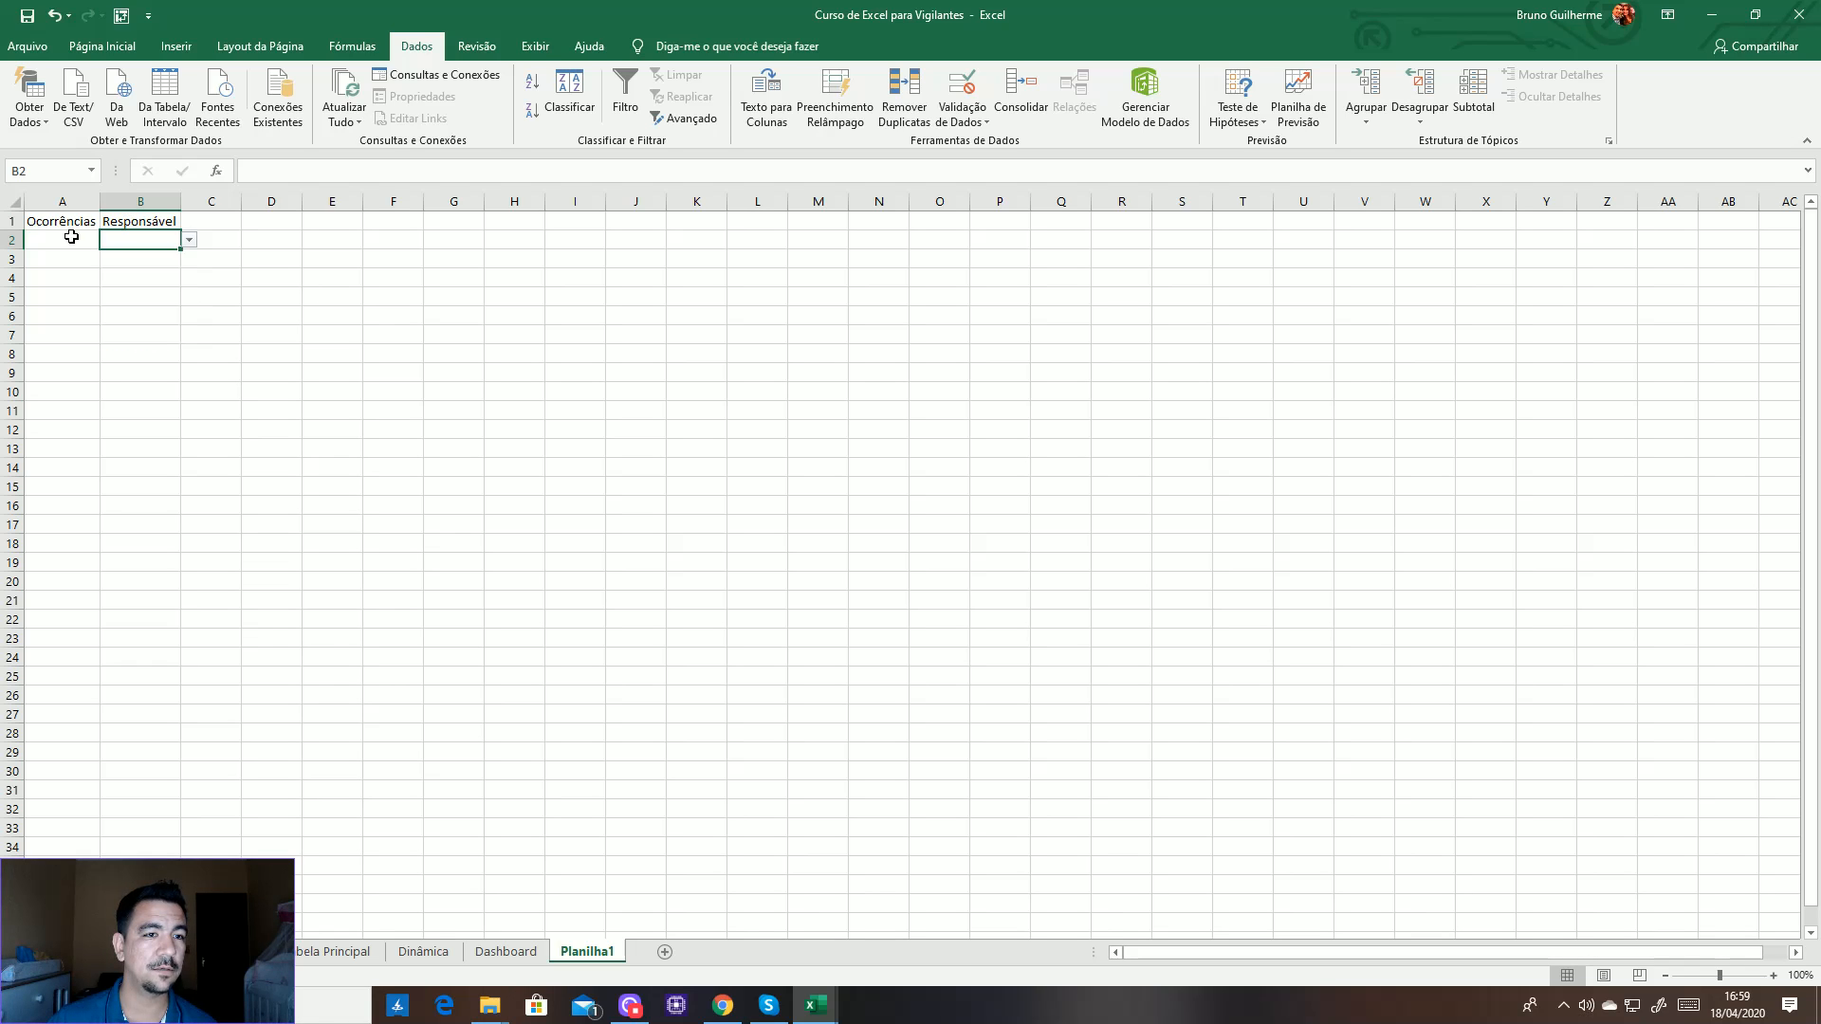
# Choose Furto as the Ocorrências entry in cell A2
pyautogui.click(69, 237)
pyautogui.click(109, 241)
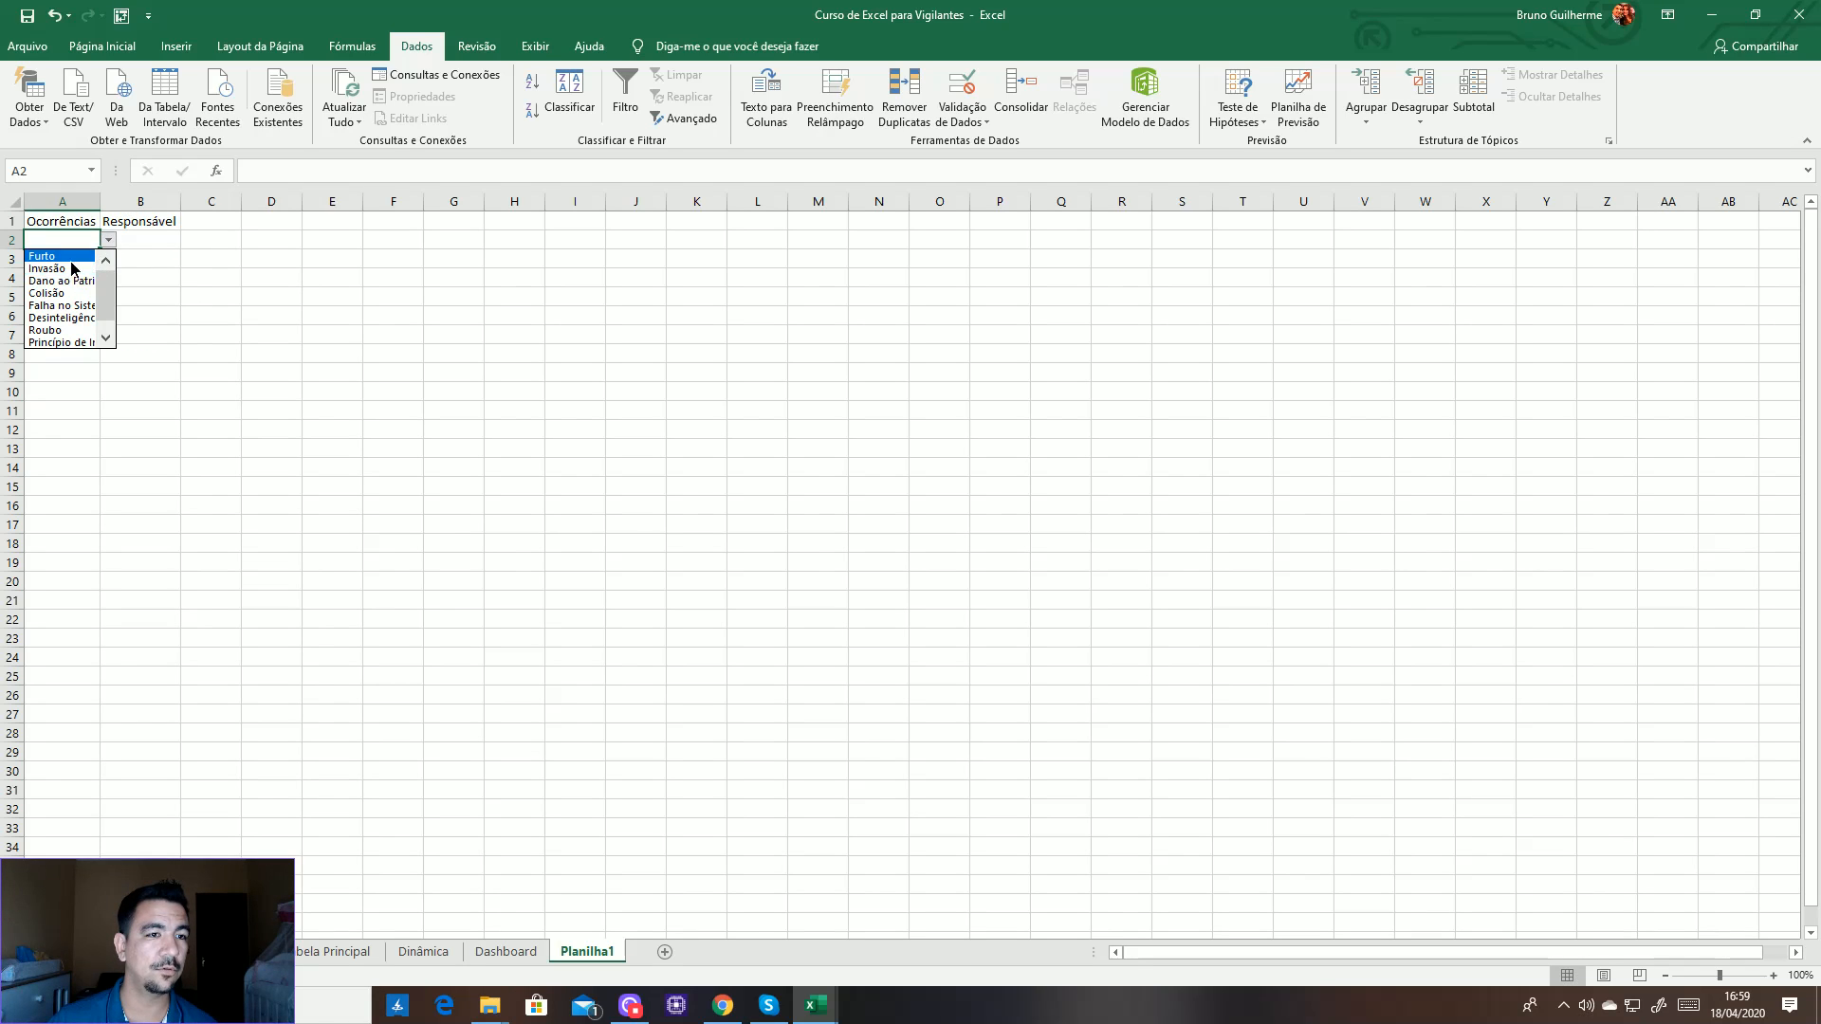
pyautogui.click(57, 263)
# Try Bravo, Kilo and Hotel in turn as the Responsável choice in cell B2
pyautogui.click(147, 246)
pyautogui.click(189, 239)
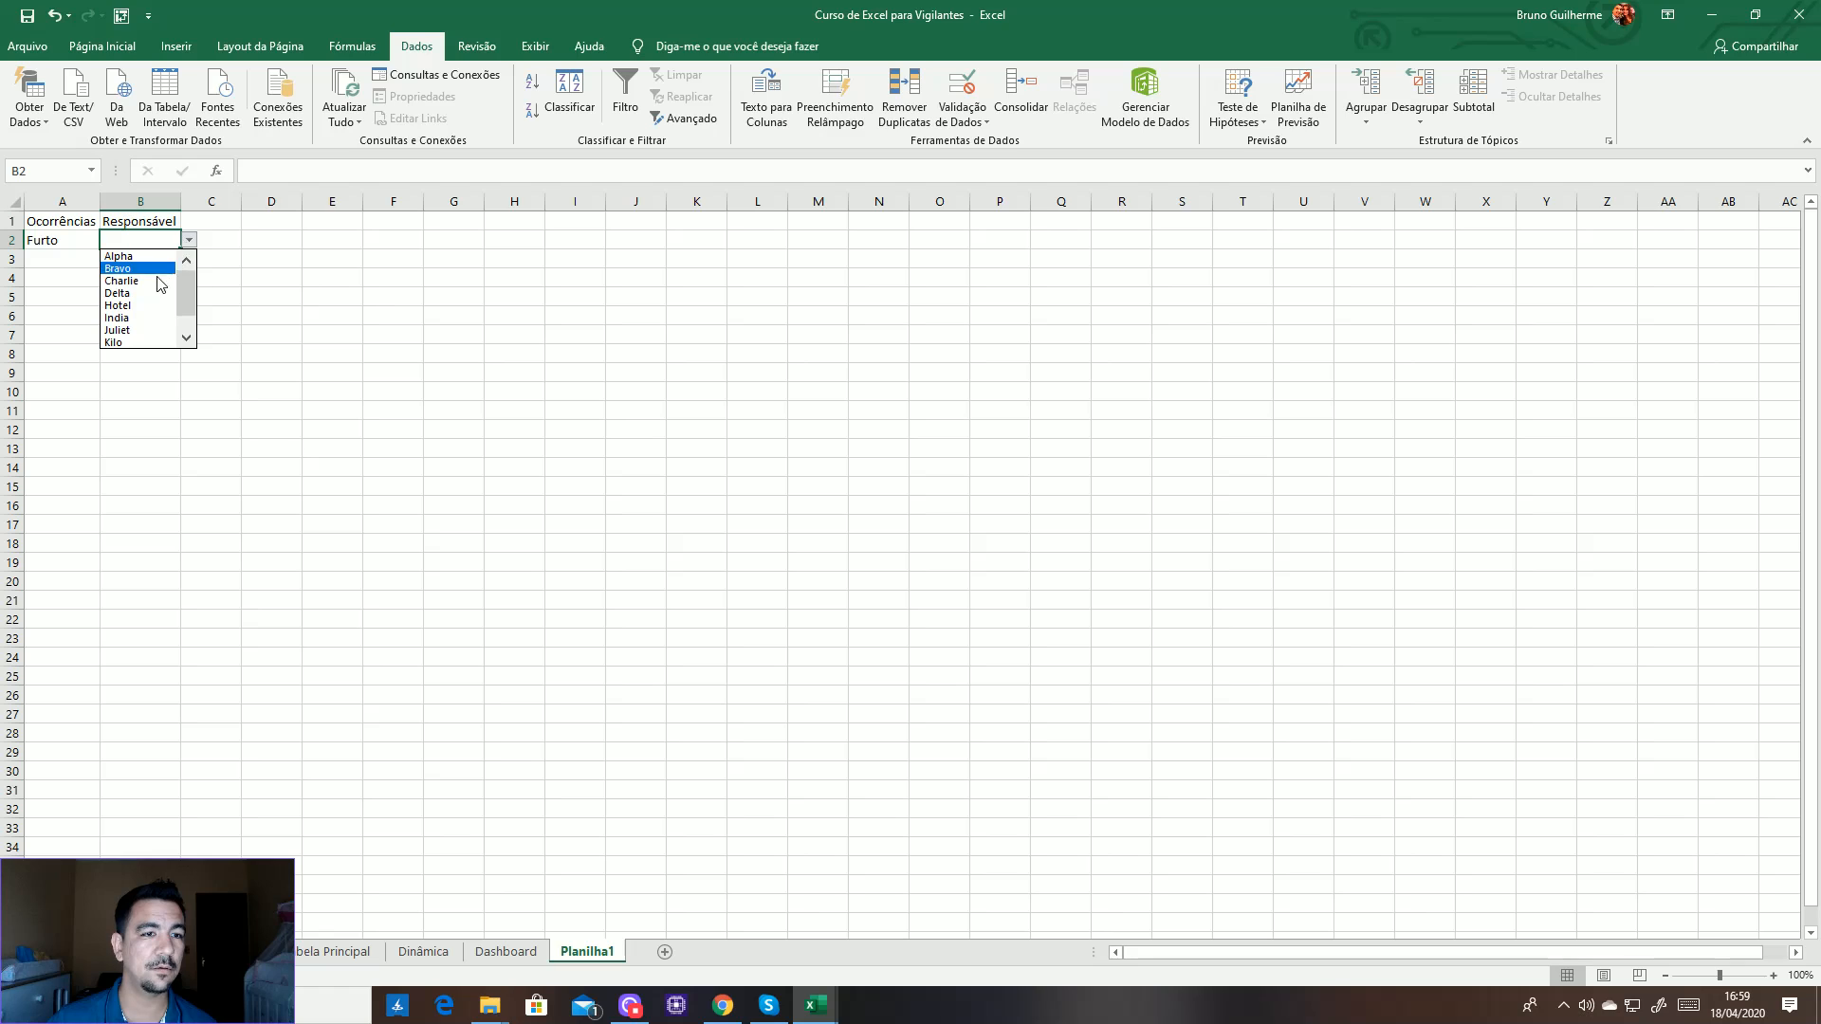
pyautogui.click(157, 268)
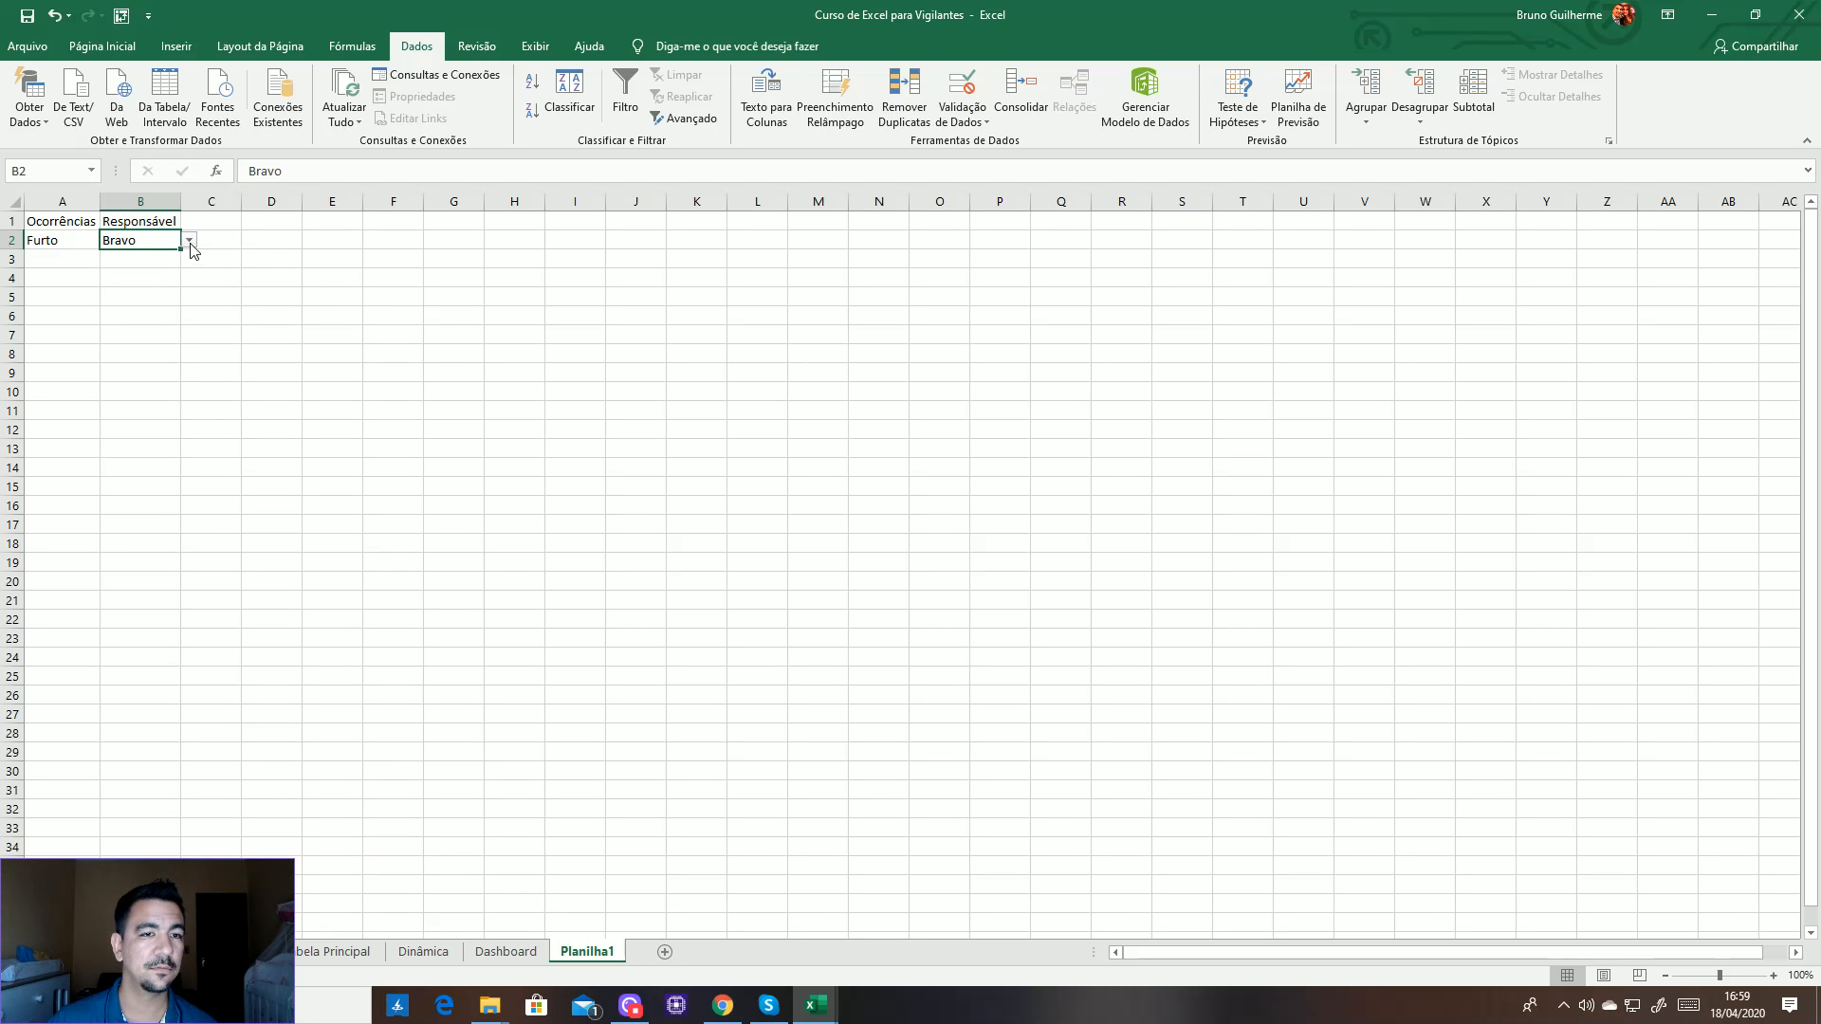
pyautogui.click(189, 241)
pyautogui.scroll(-1, 186, 294)
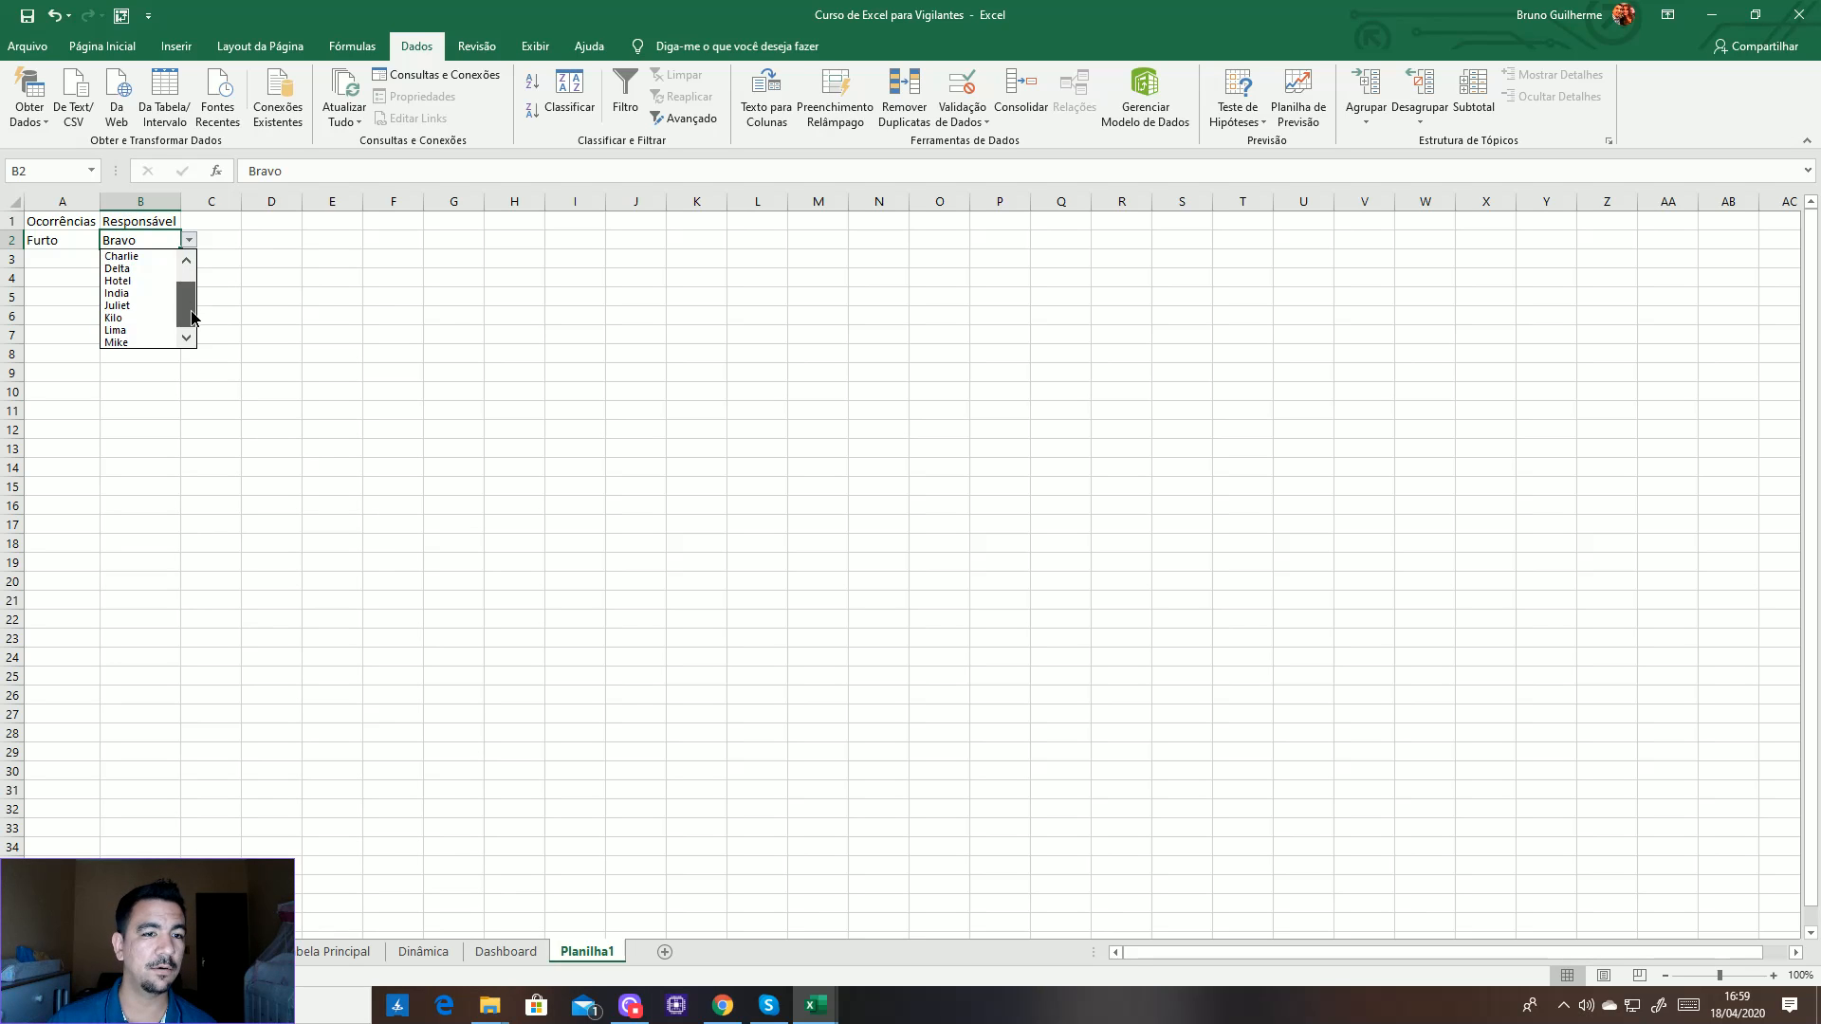
pyautogui.click(139, 319)
pyautogui.click(190, 241)
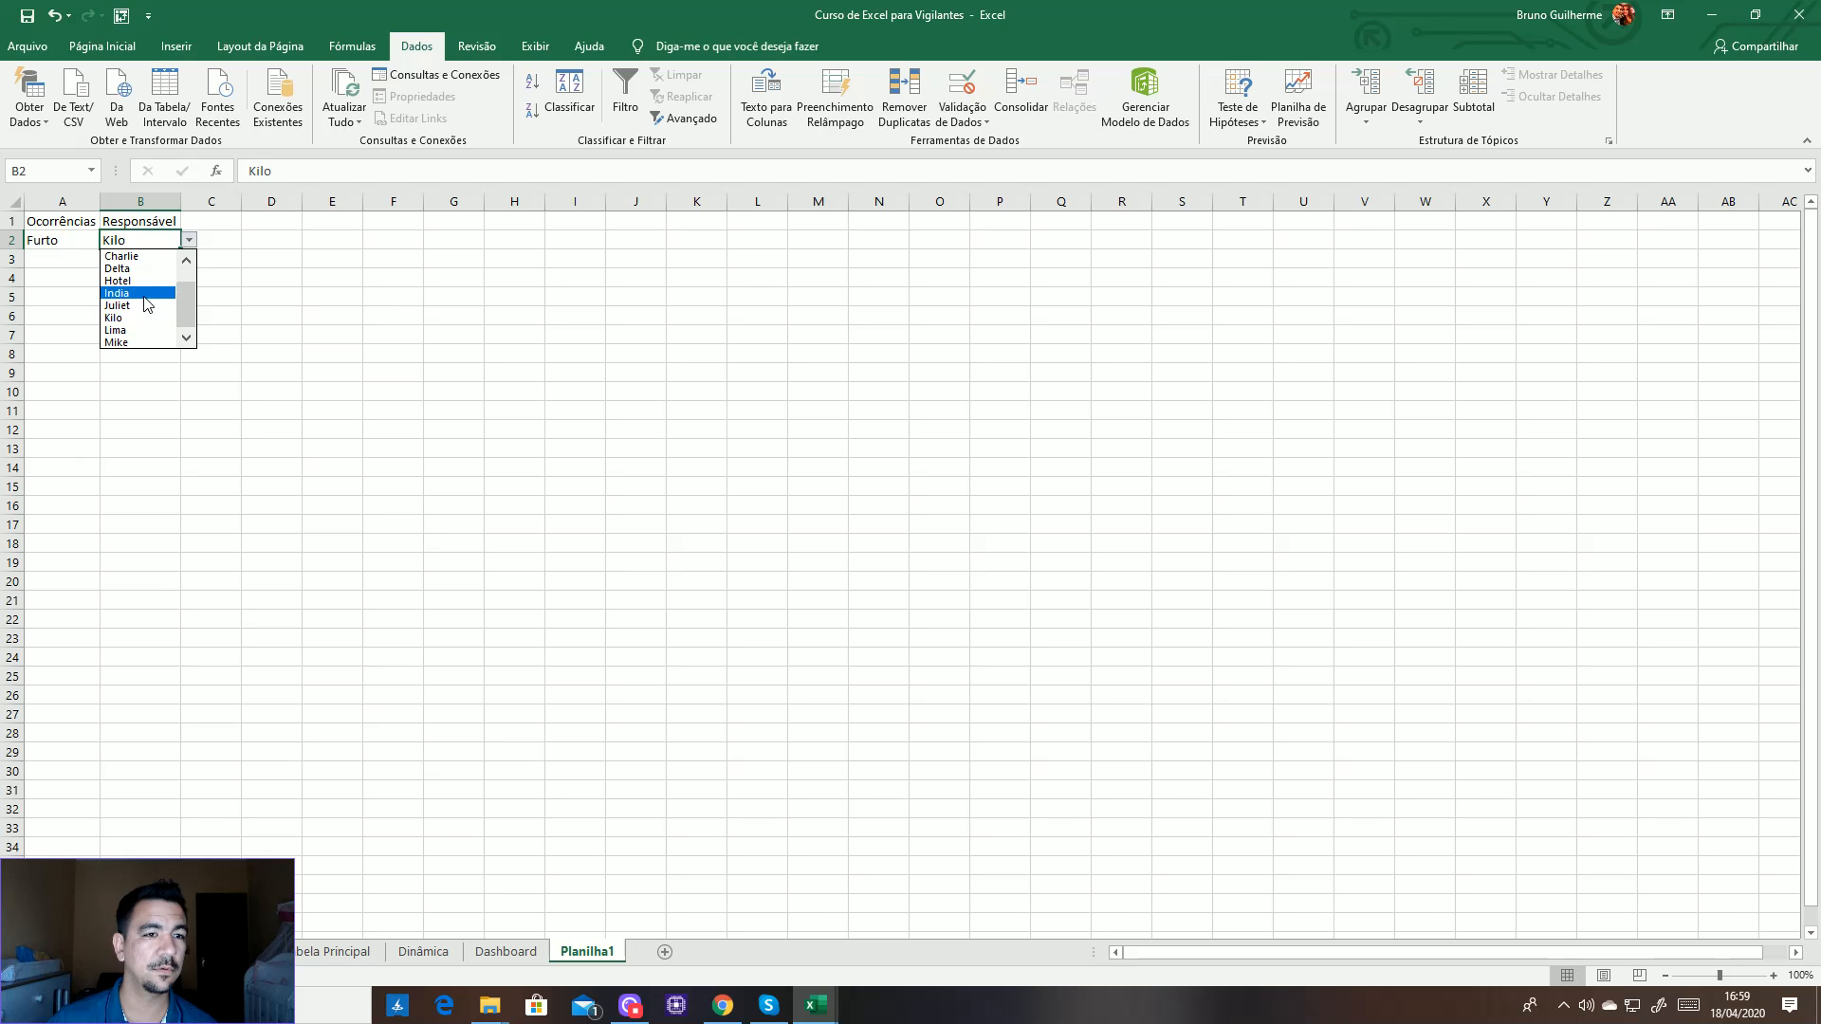
pyautogui.click(140, 283)
pyautogui.click(187, 248)
pyautogui.click(175, 241)
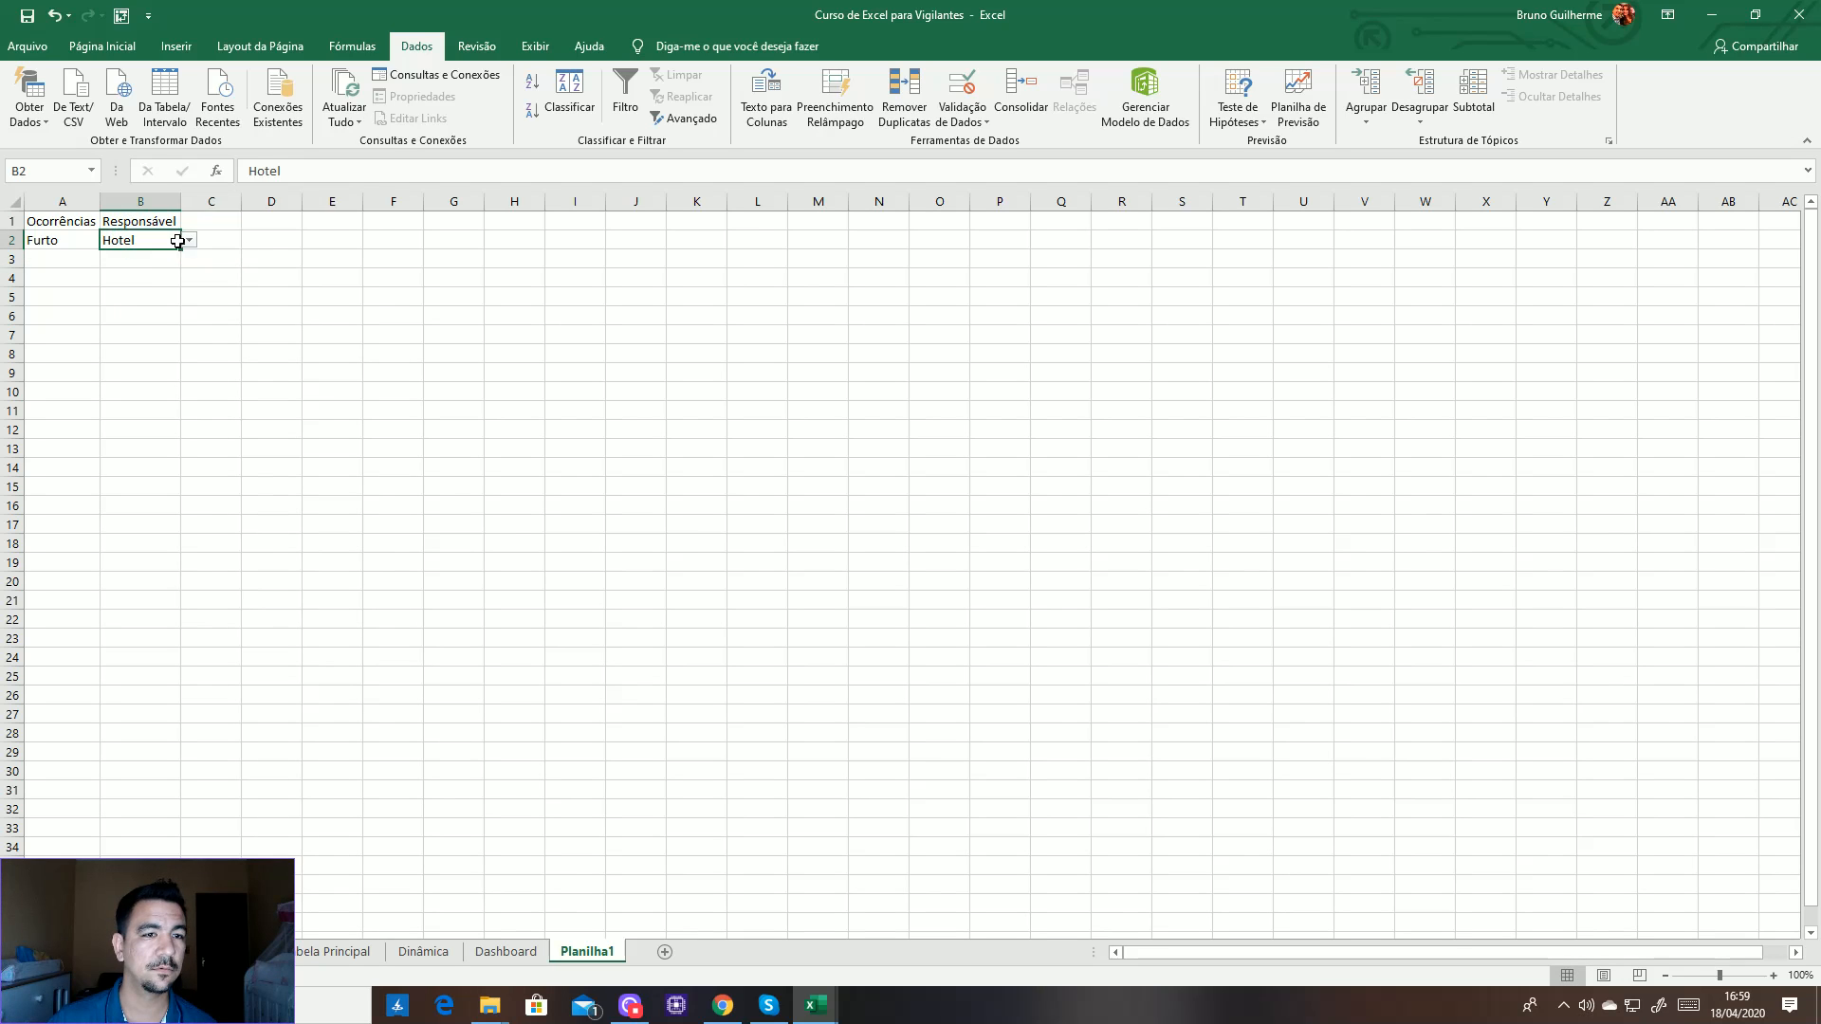
# Choose India as the Responsável entry in cell B2 and leave the cell
pyautogui.click(189, 240)
pyautogui.click(152, 294)
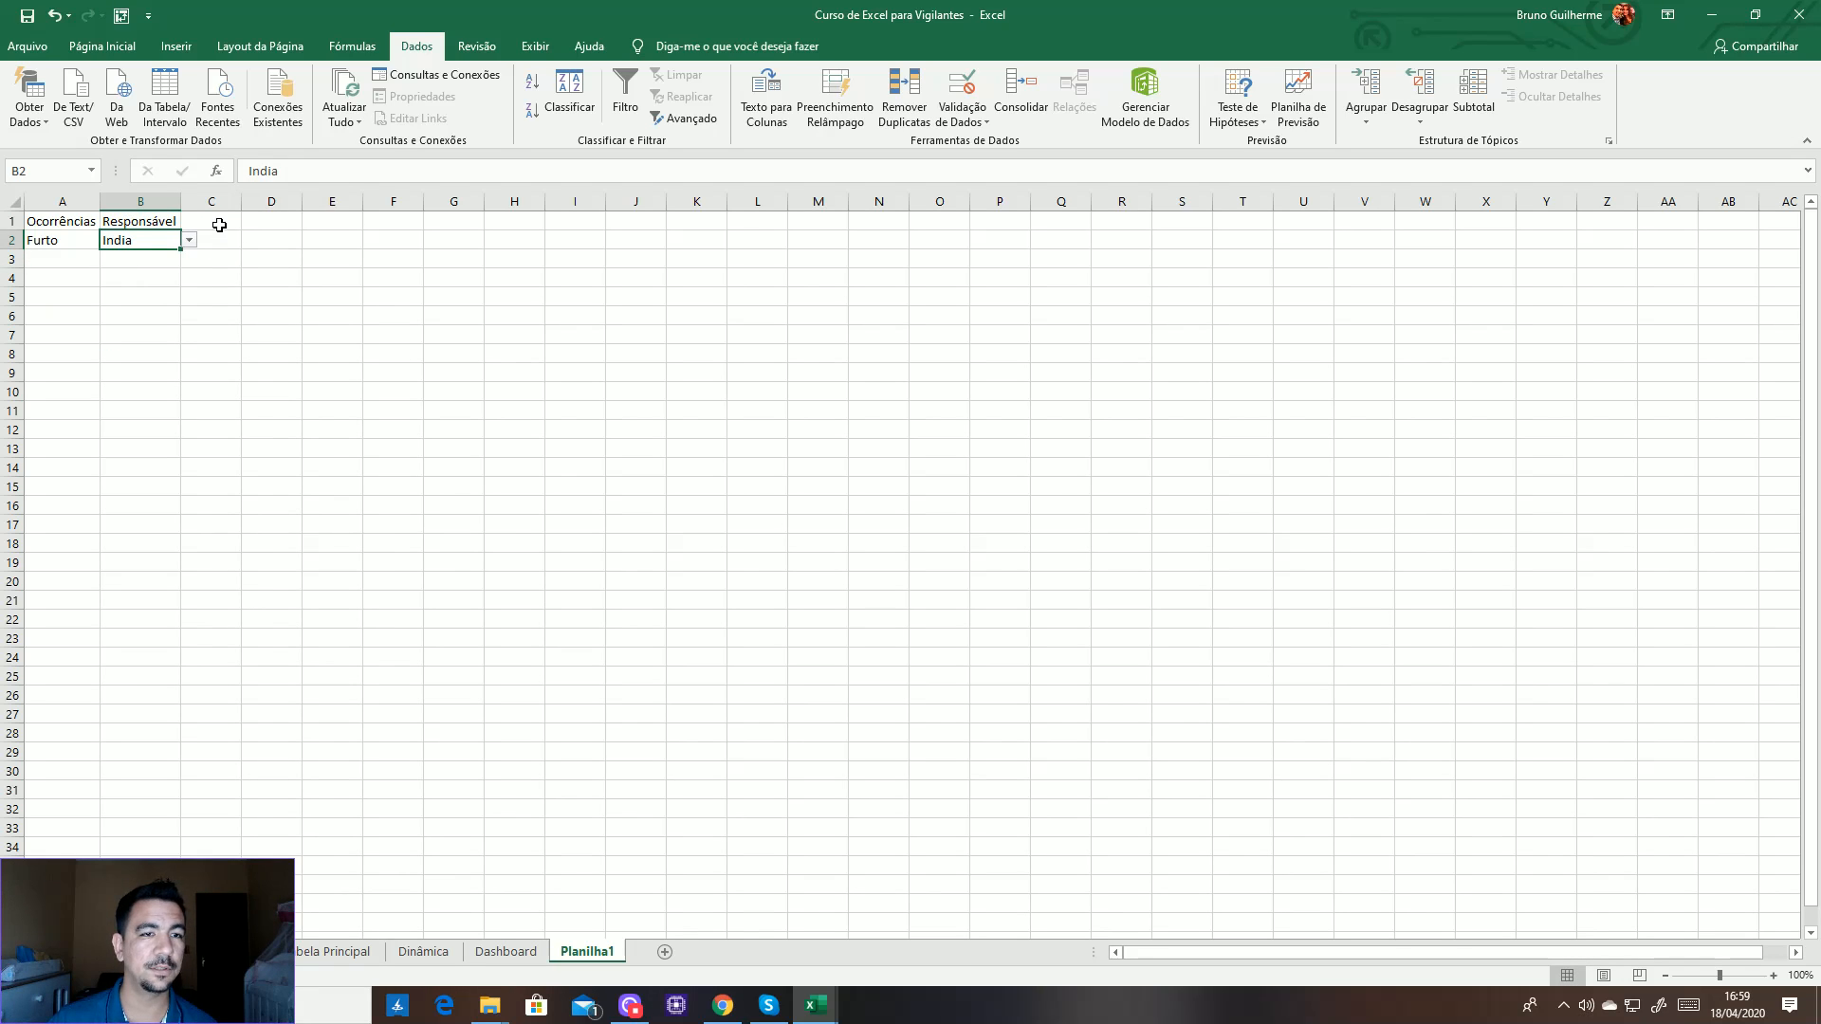
pyautogui.click(218, 224)
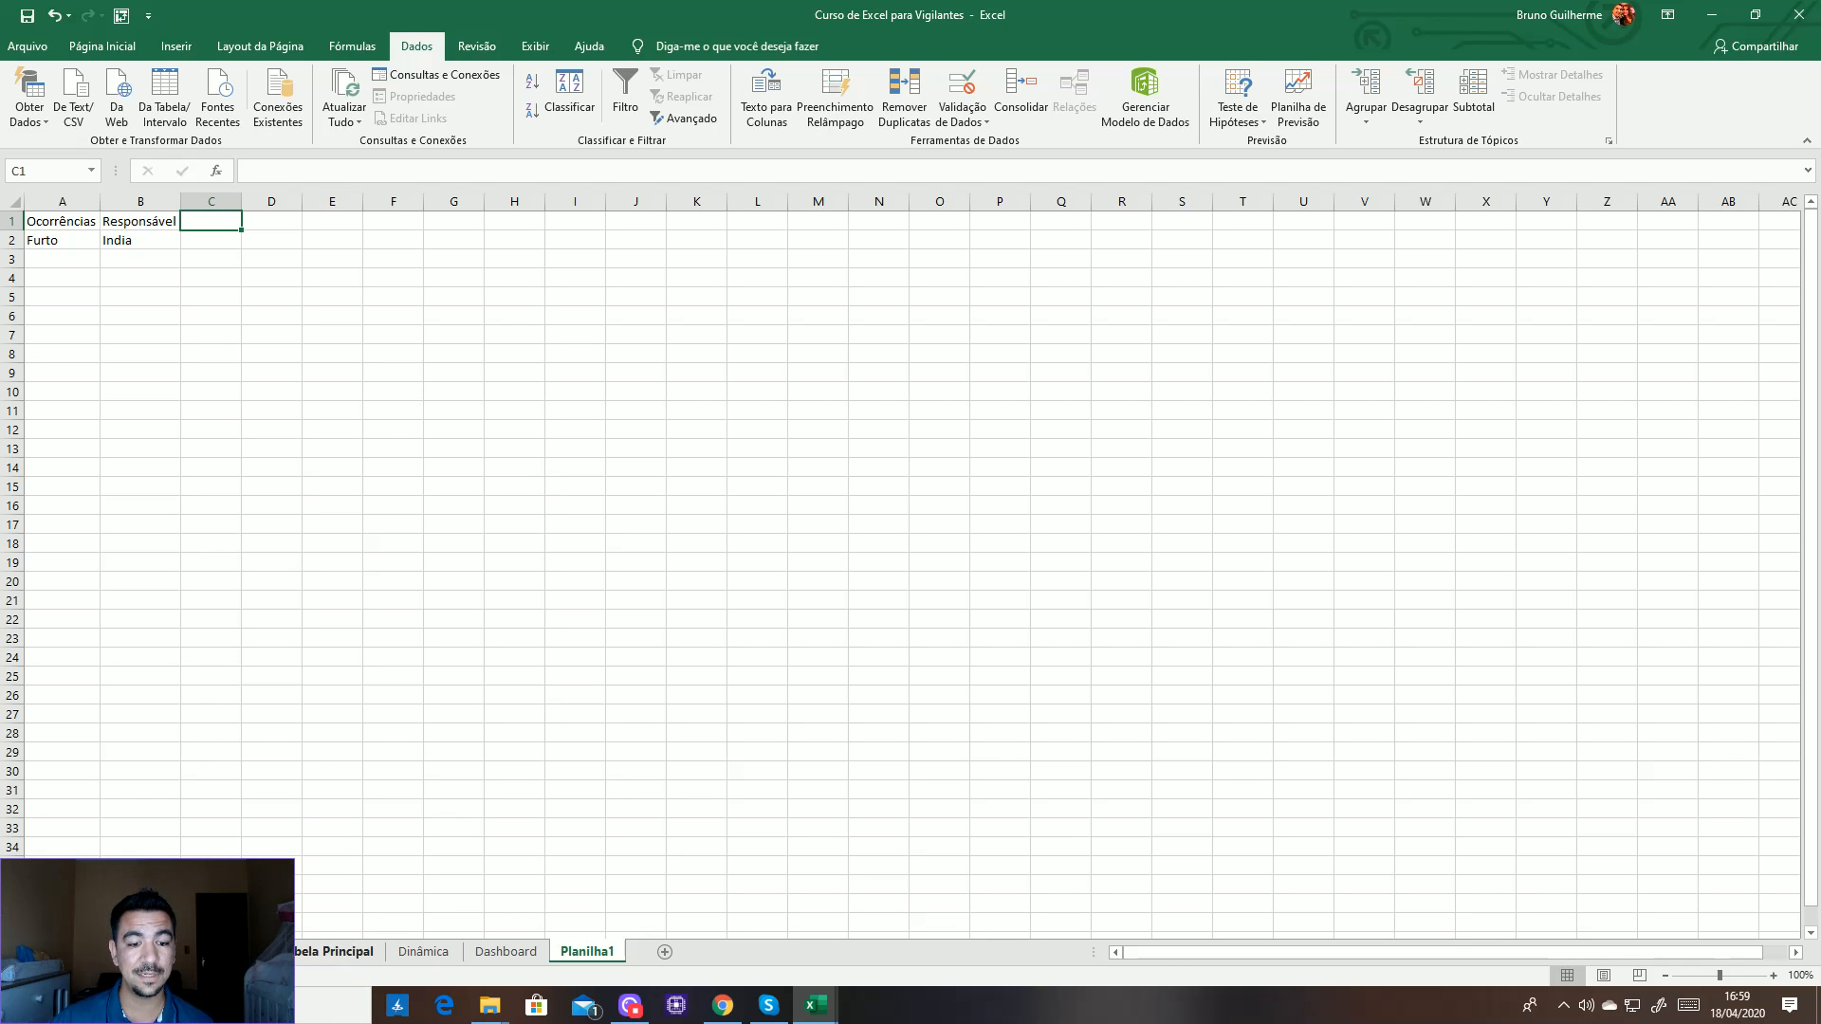
# Fit the widths of the REGISTRO and DIA columns on the Tabela Principal sheet to their contents
pyautogui.click(332, 951)
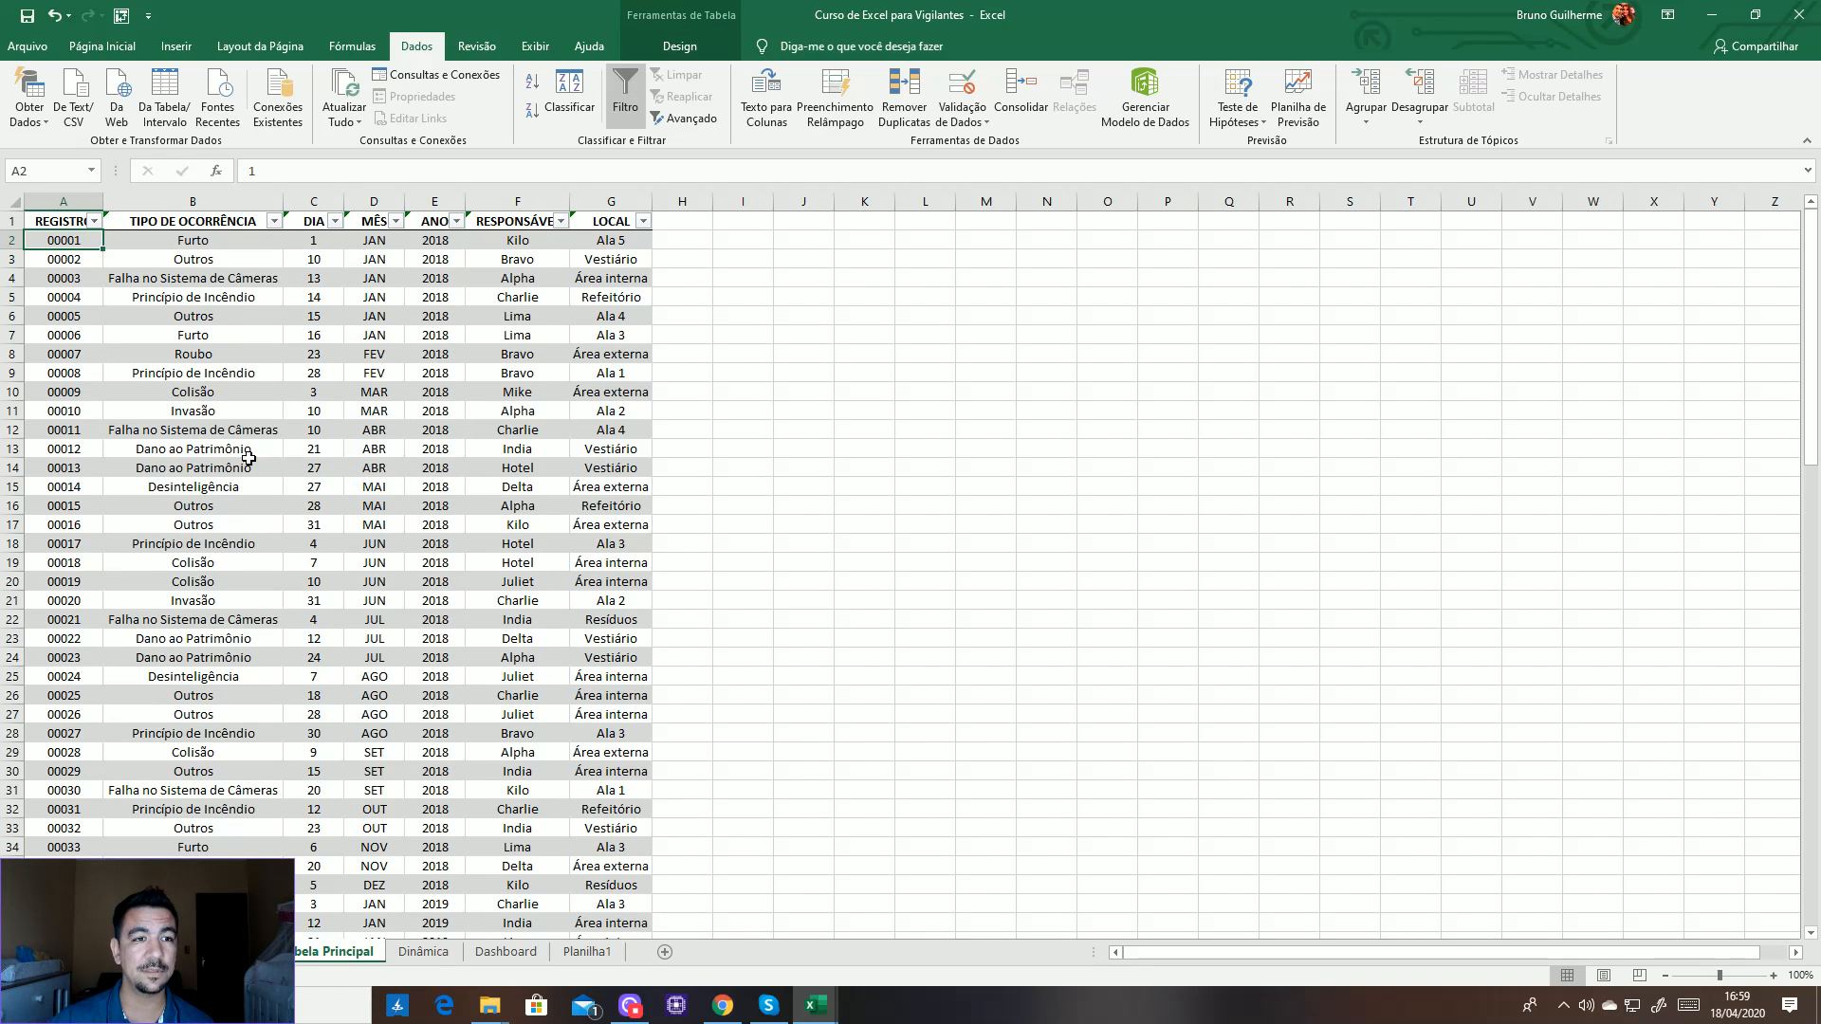
pyautogui.click(58, 220)
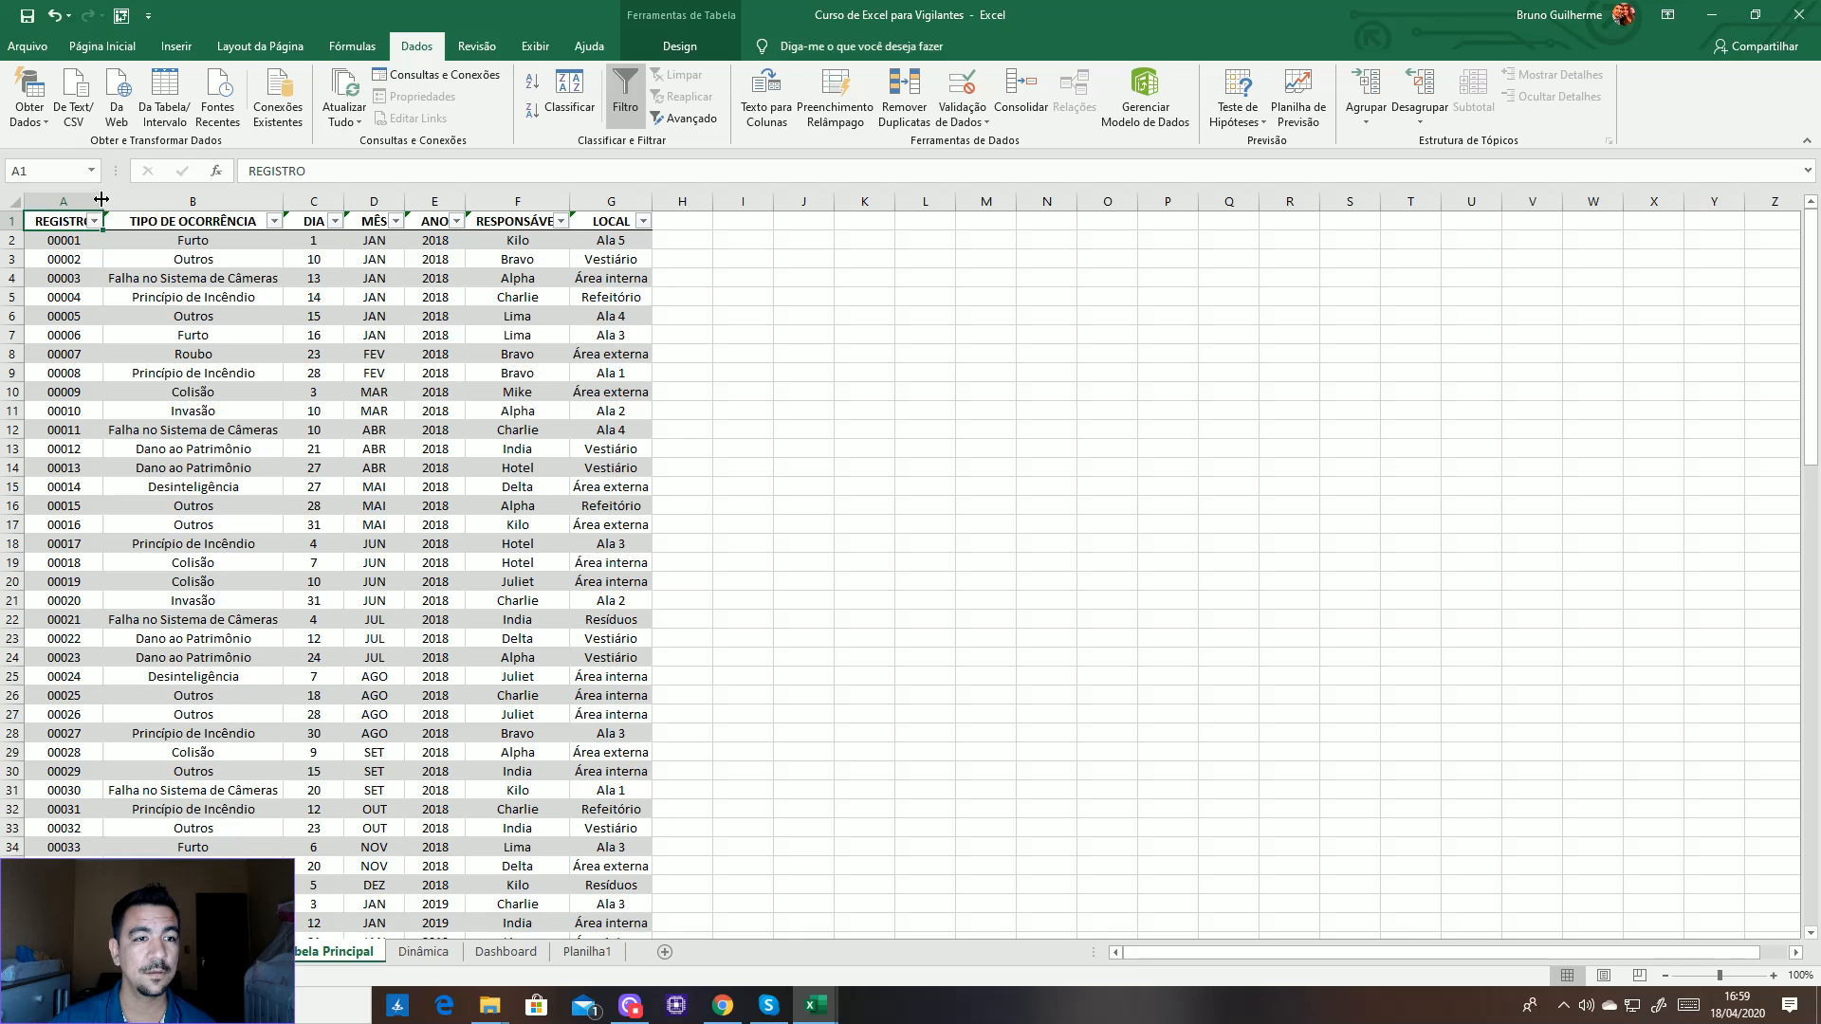
pyautogui.doubleClick(103, 201)
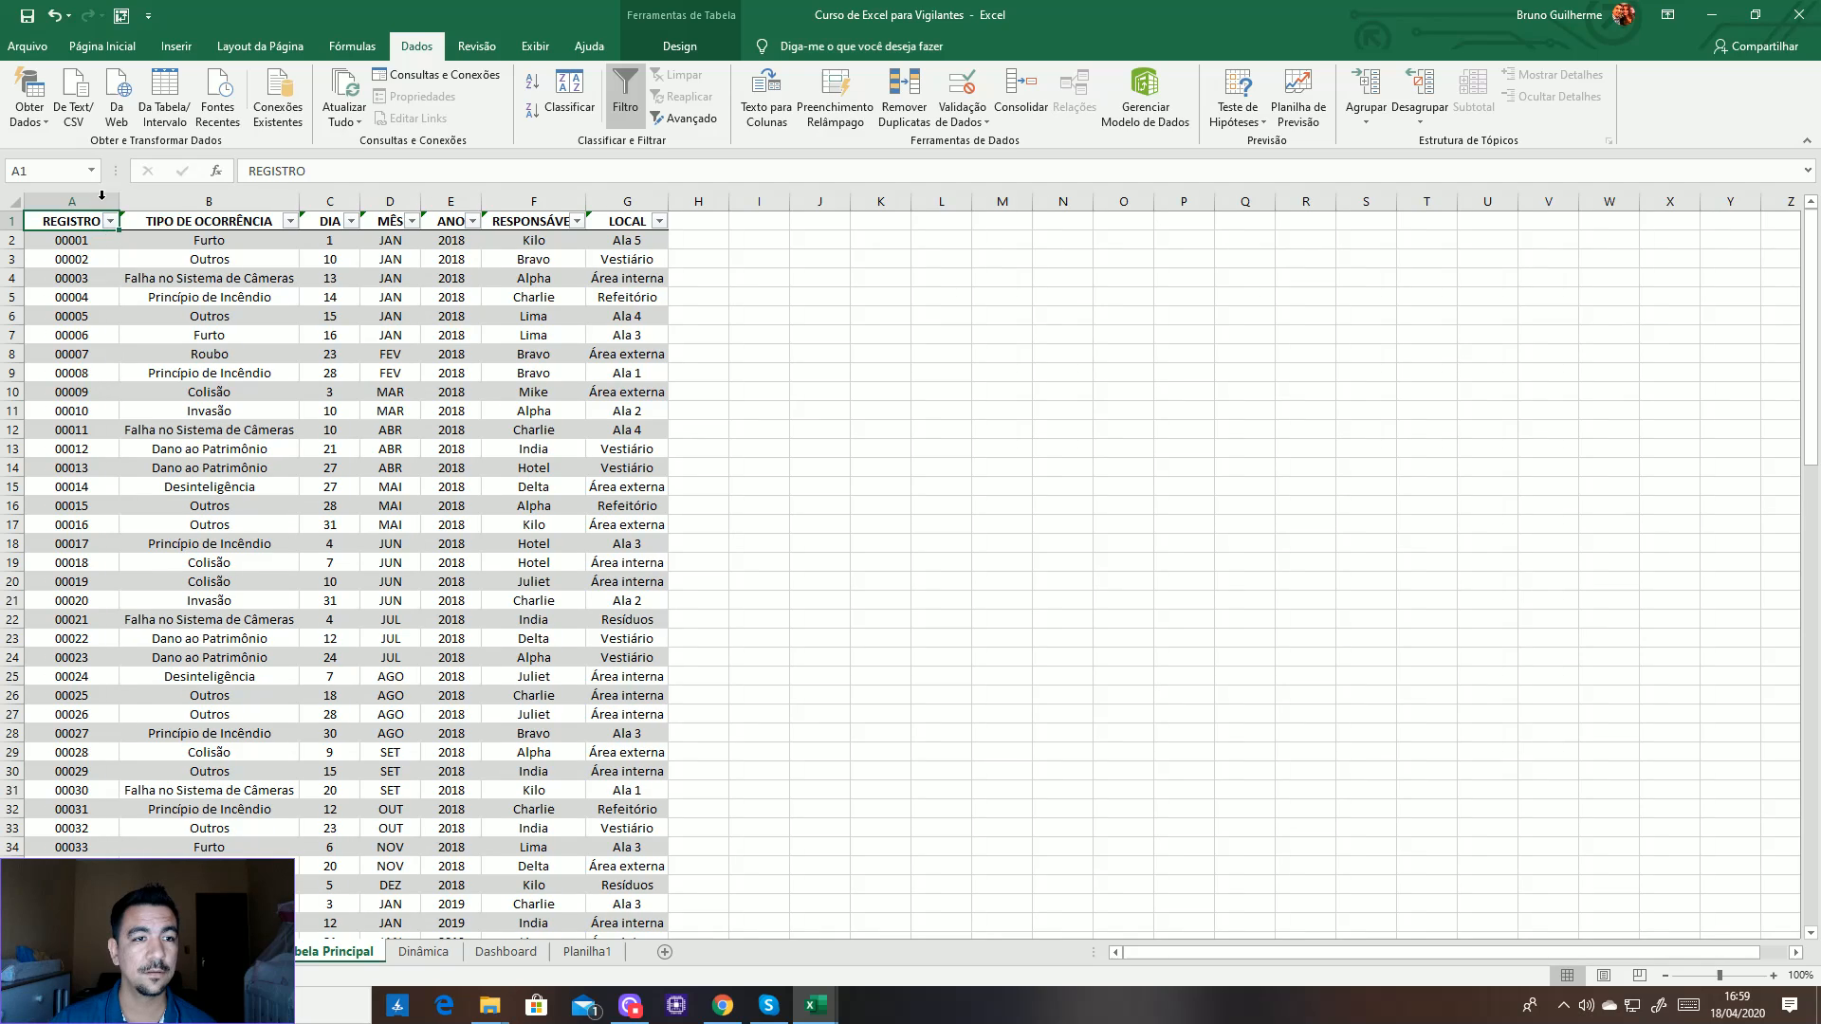
pyautogui.doubleClick(360, 201)
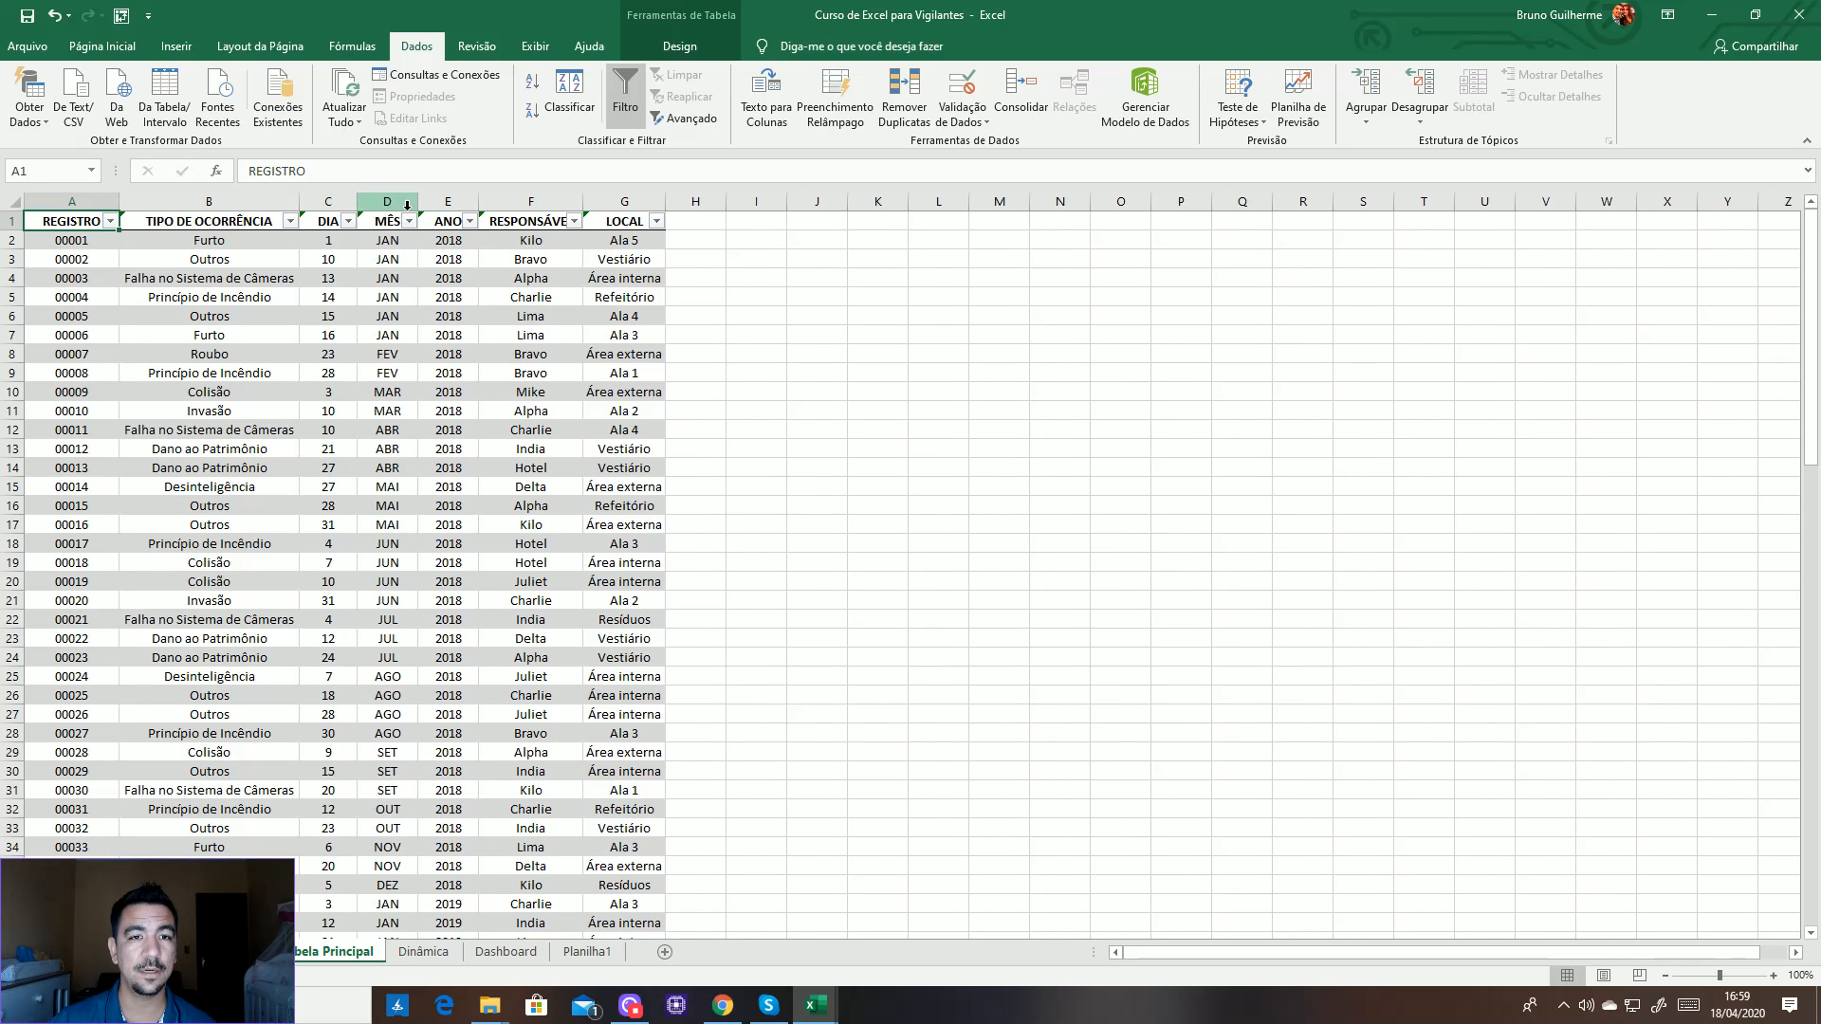
# Go through the table's headings from TIPO DE OCORRÊNCIA to LOCAL, and examine the REGISTRO column
pyautogui.click(210, 223)
pyautogui.click(332, 223)
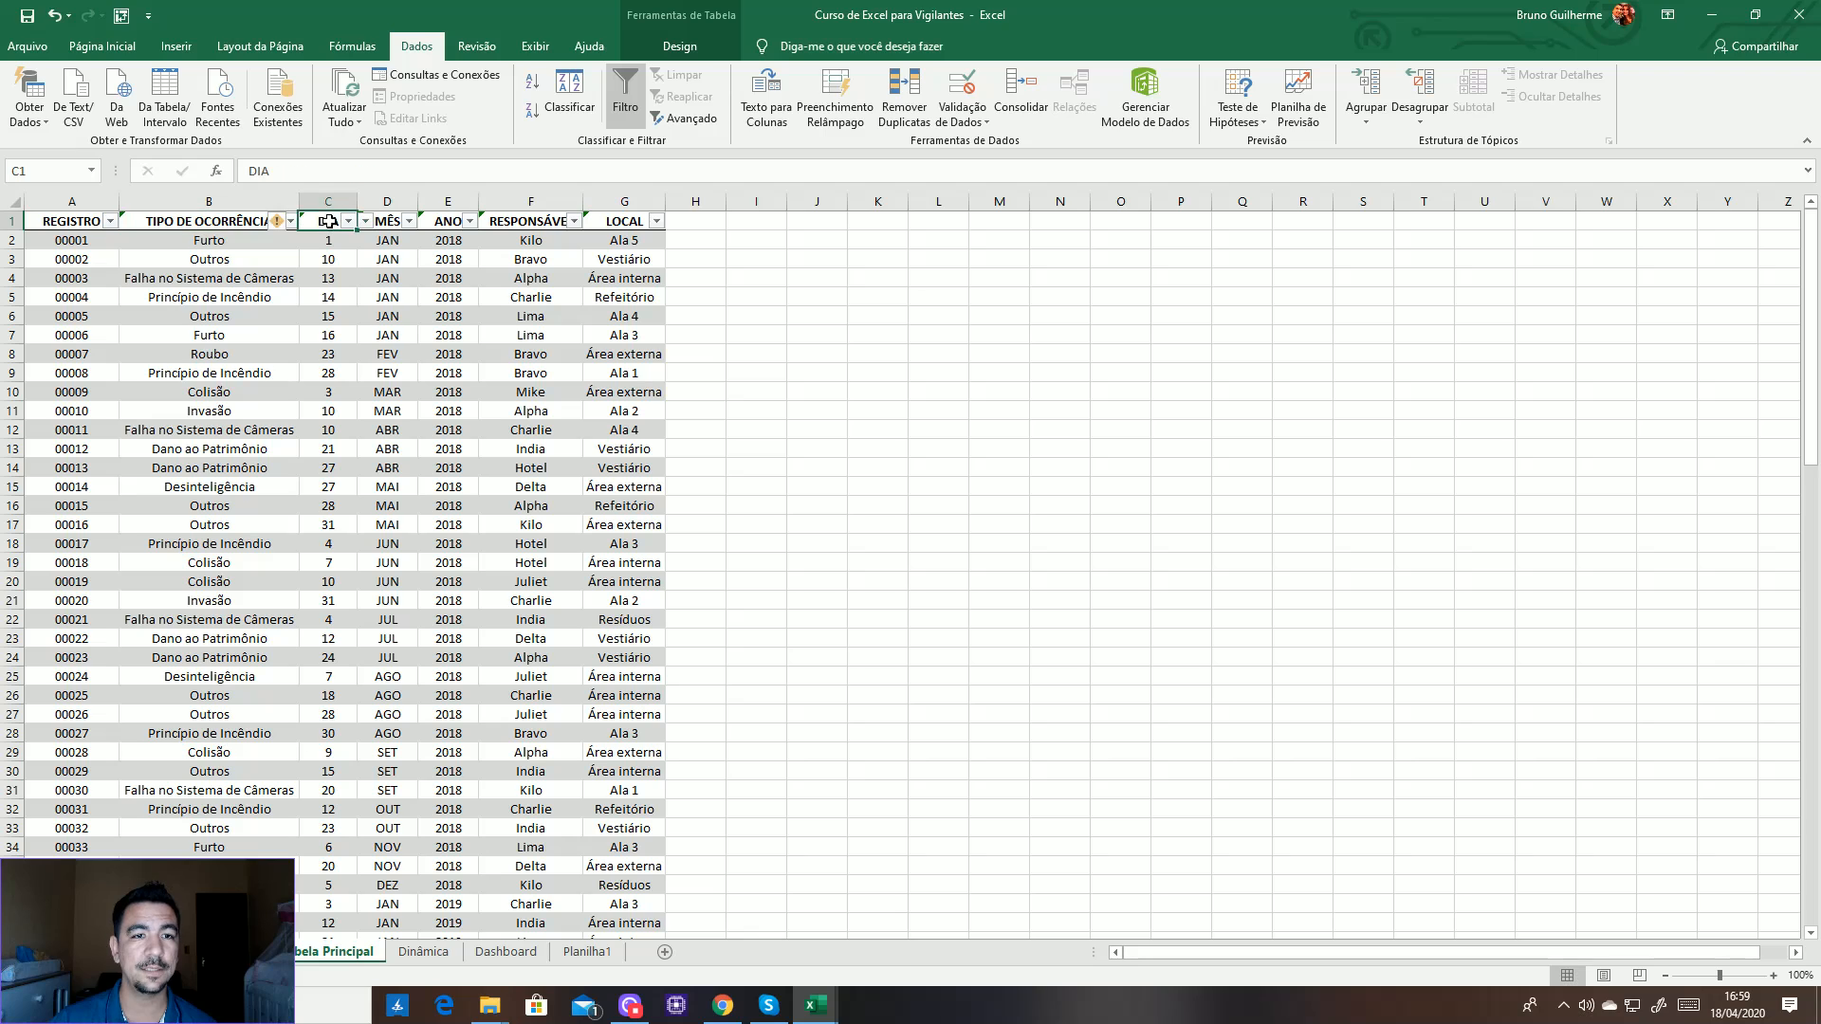
pyautogui.click(391, 225)
pyautogui.click(455, 224)
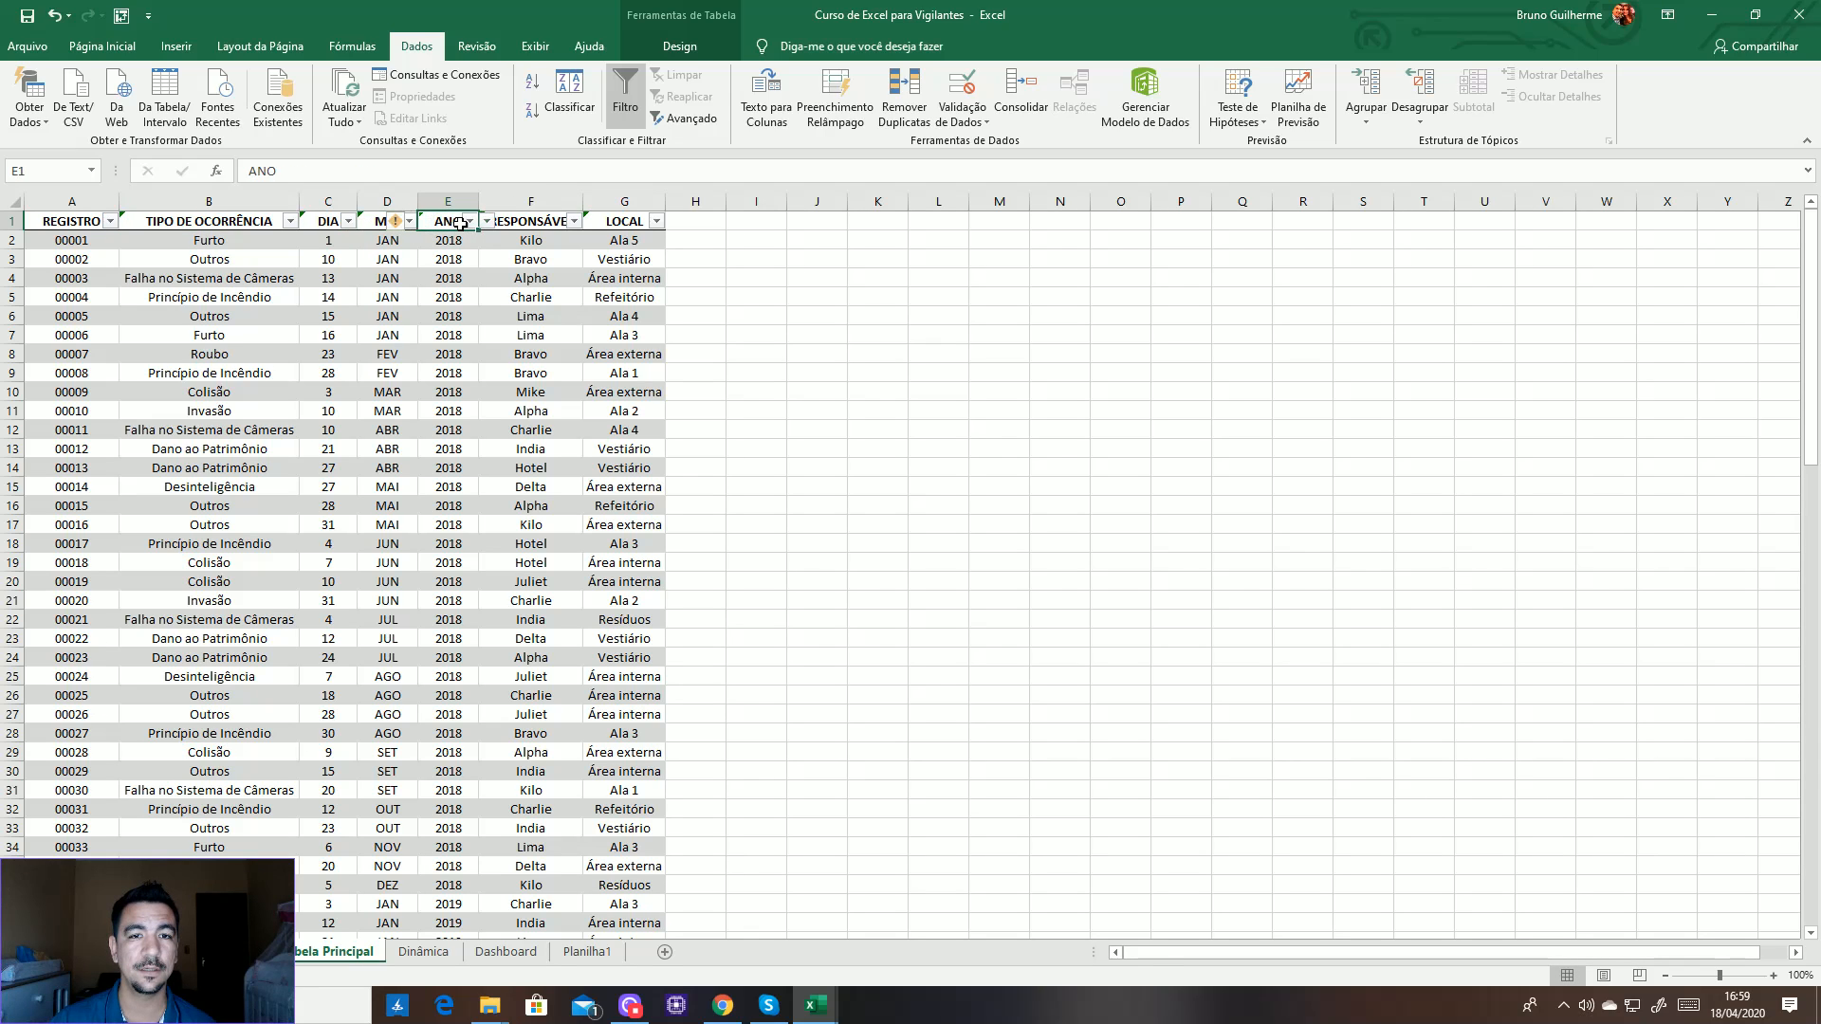
pyautogui.click(517, 225)
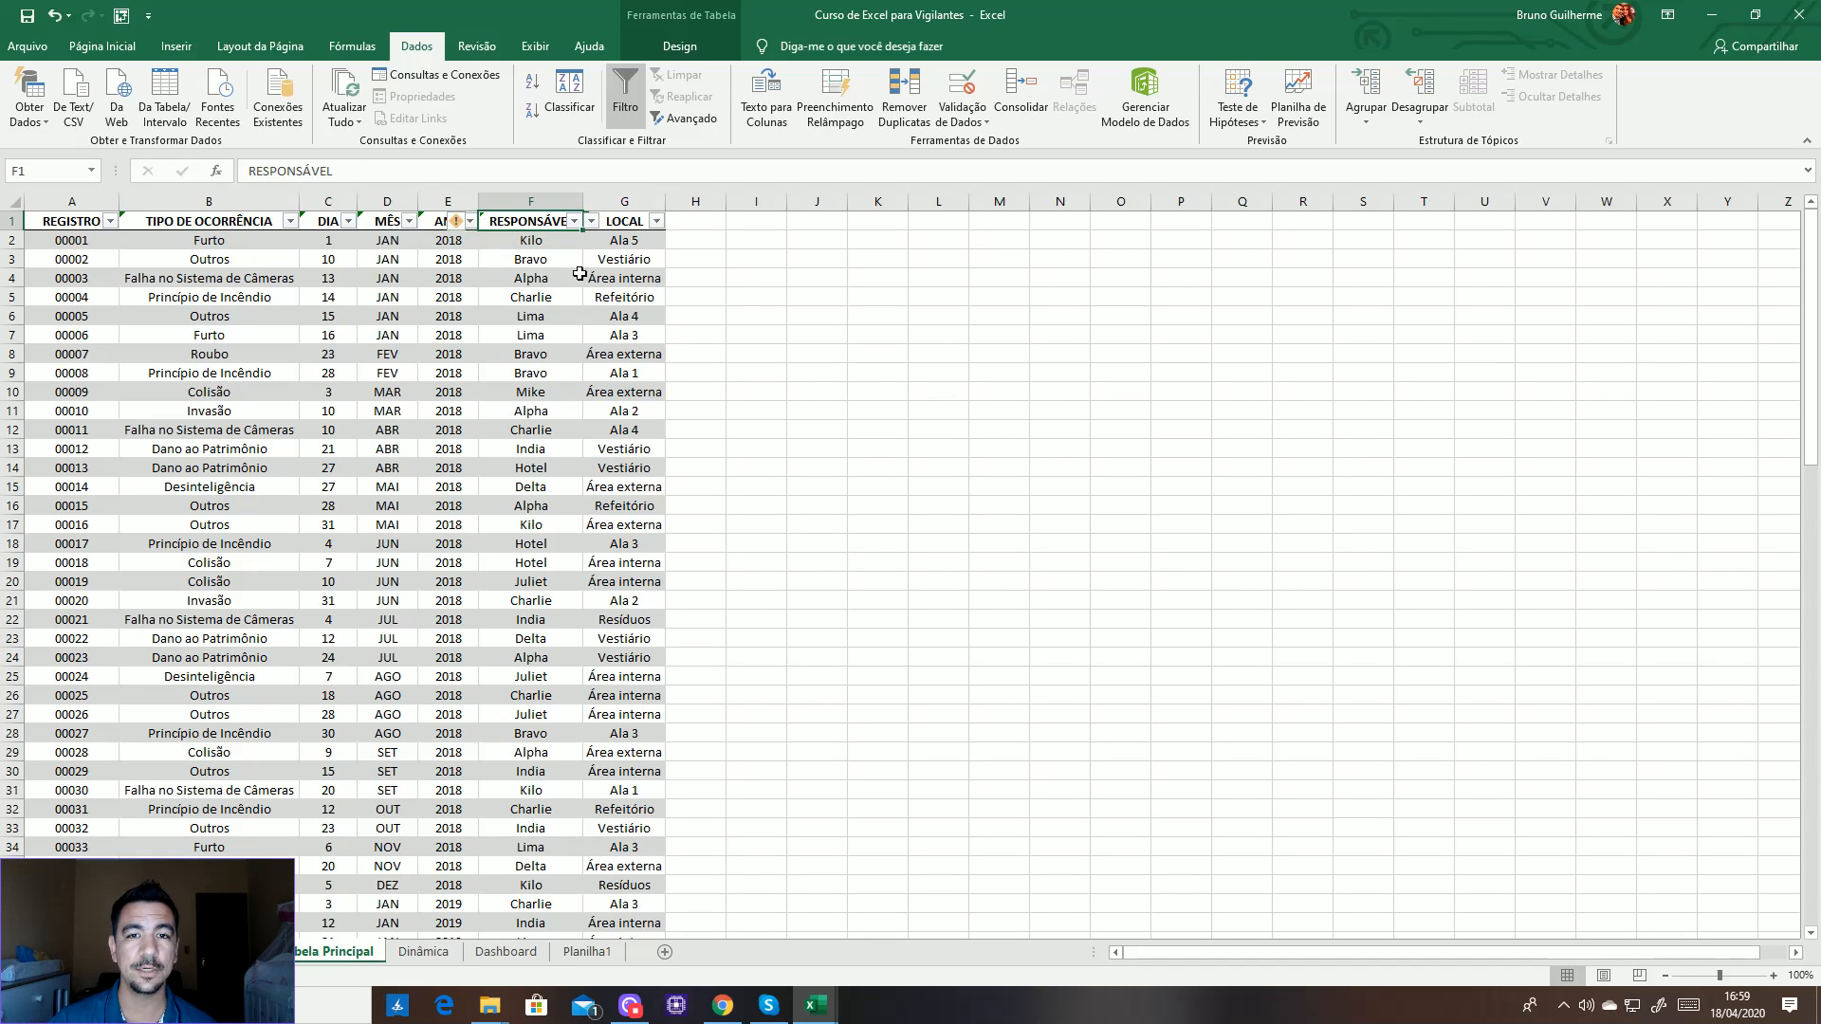
pyautogui.click(631, 222)
pyautogui.click(71, 201)
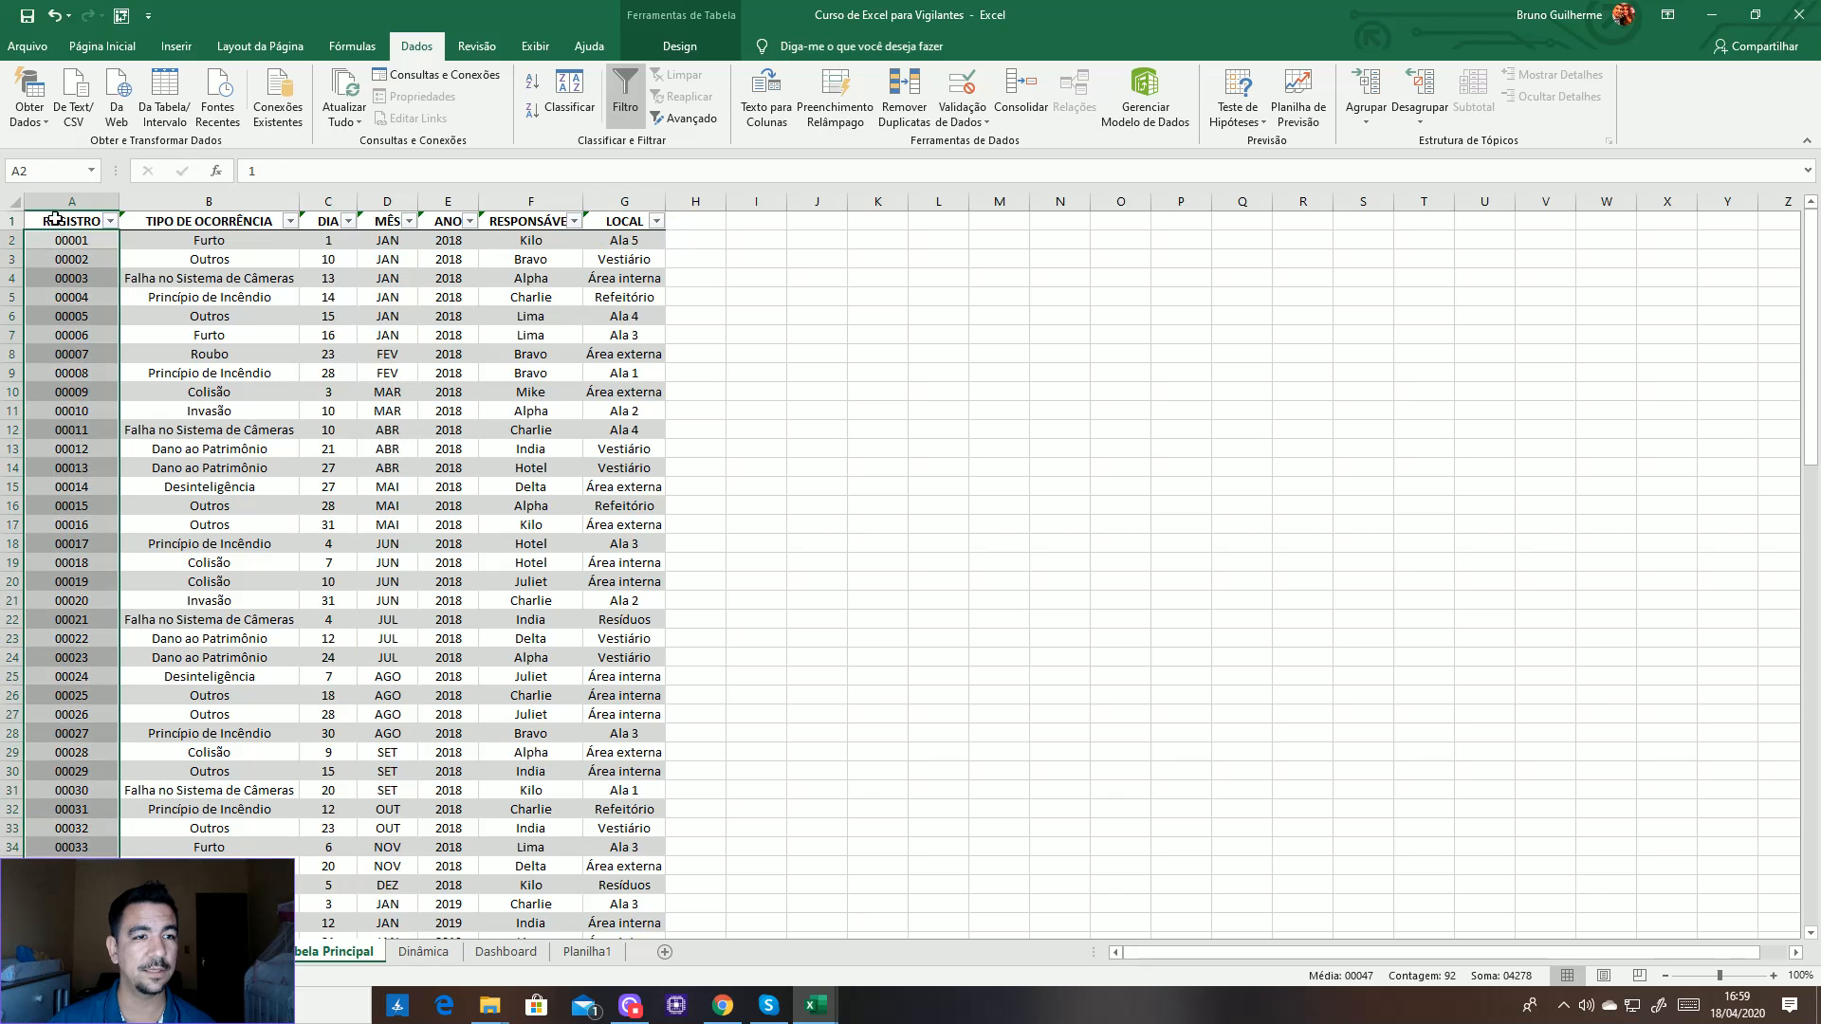
pyautogui.click(233, 259)
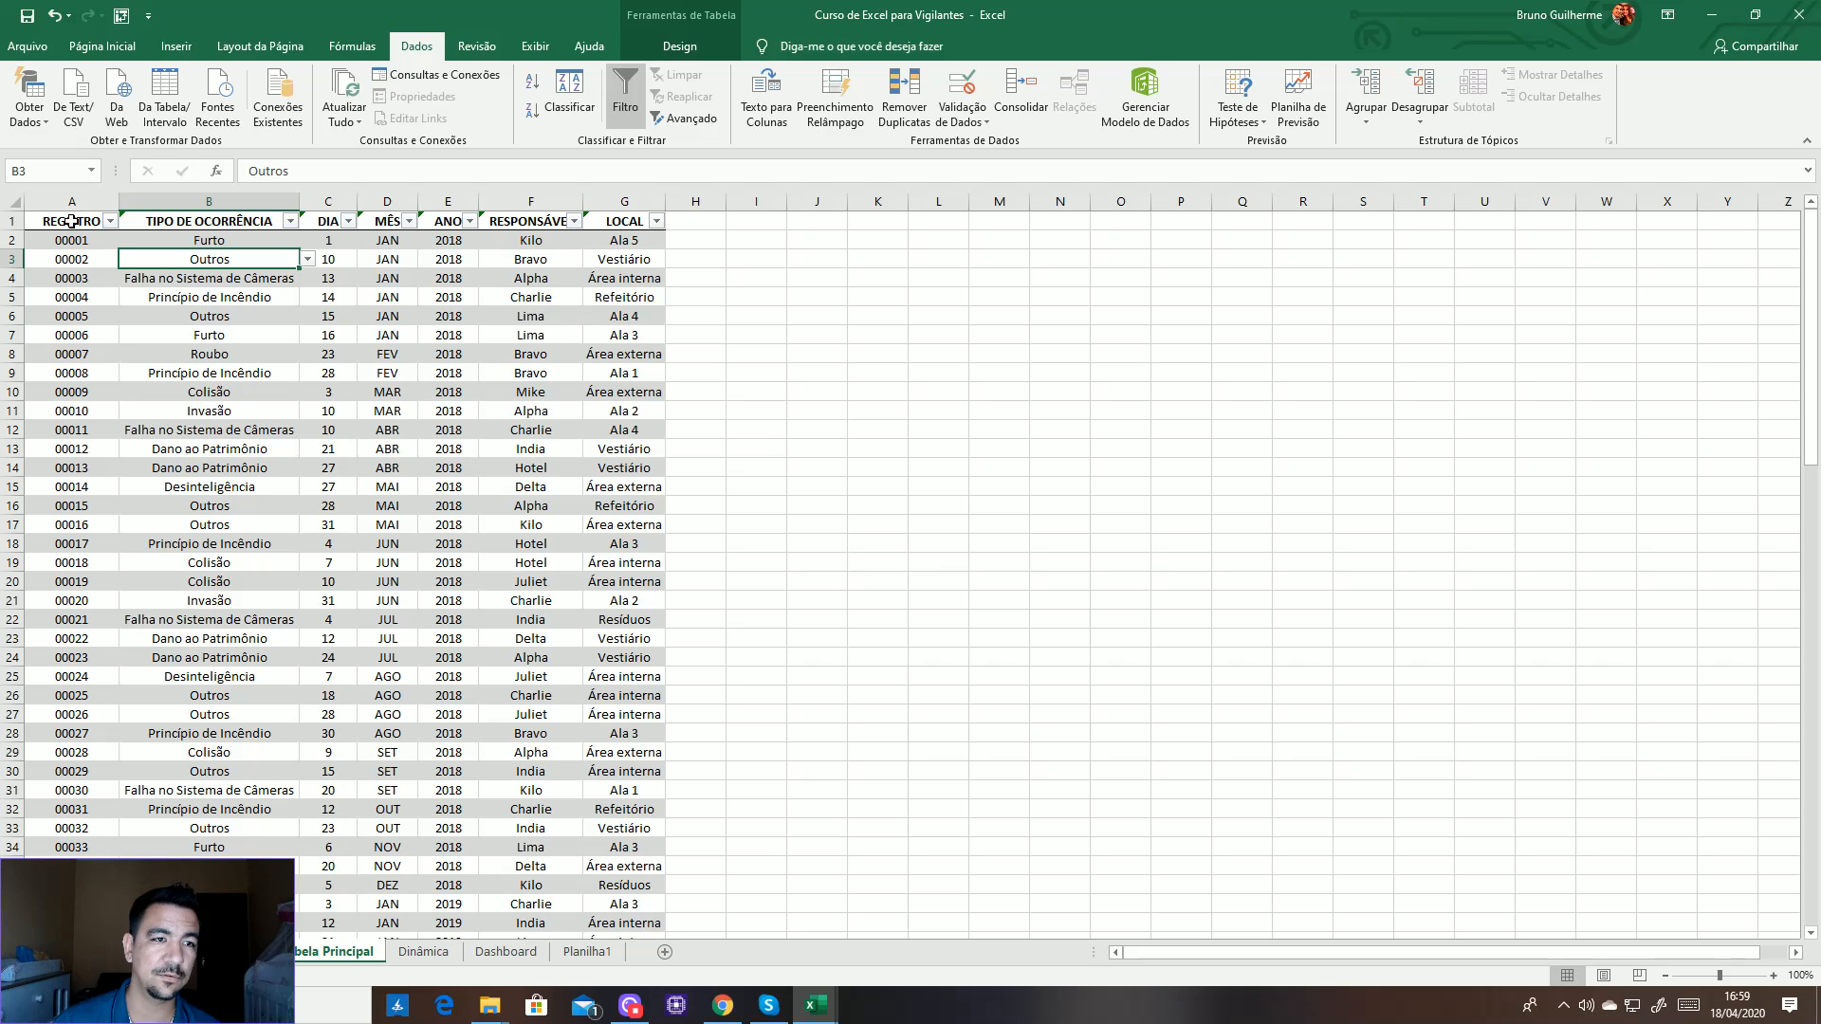
# Highlight the table's header cells from REGISTRO to LOCAL, and select the records in A2:G29
pyautogui.moveTo(71, 221); pyautogui.dragTo(618, 237)
pyautogui.click(639, 293)
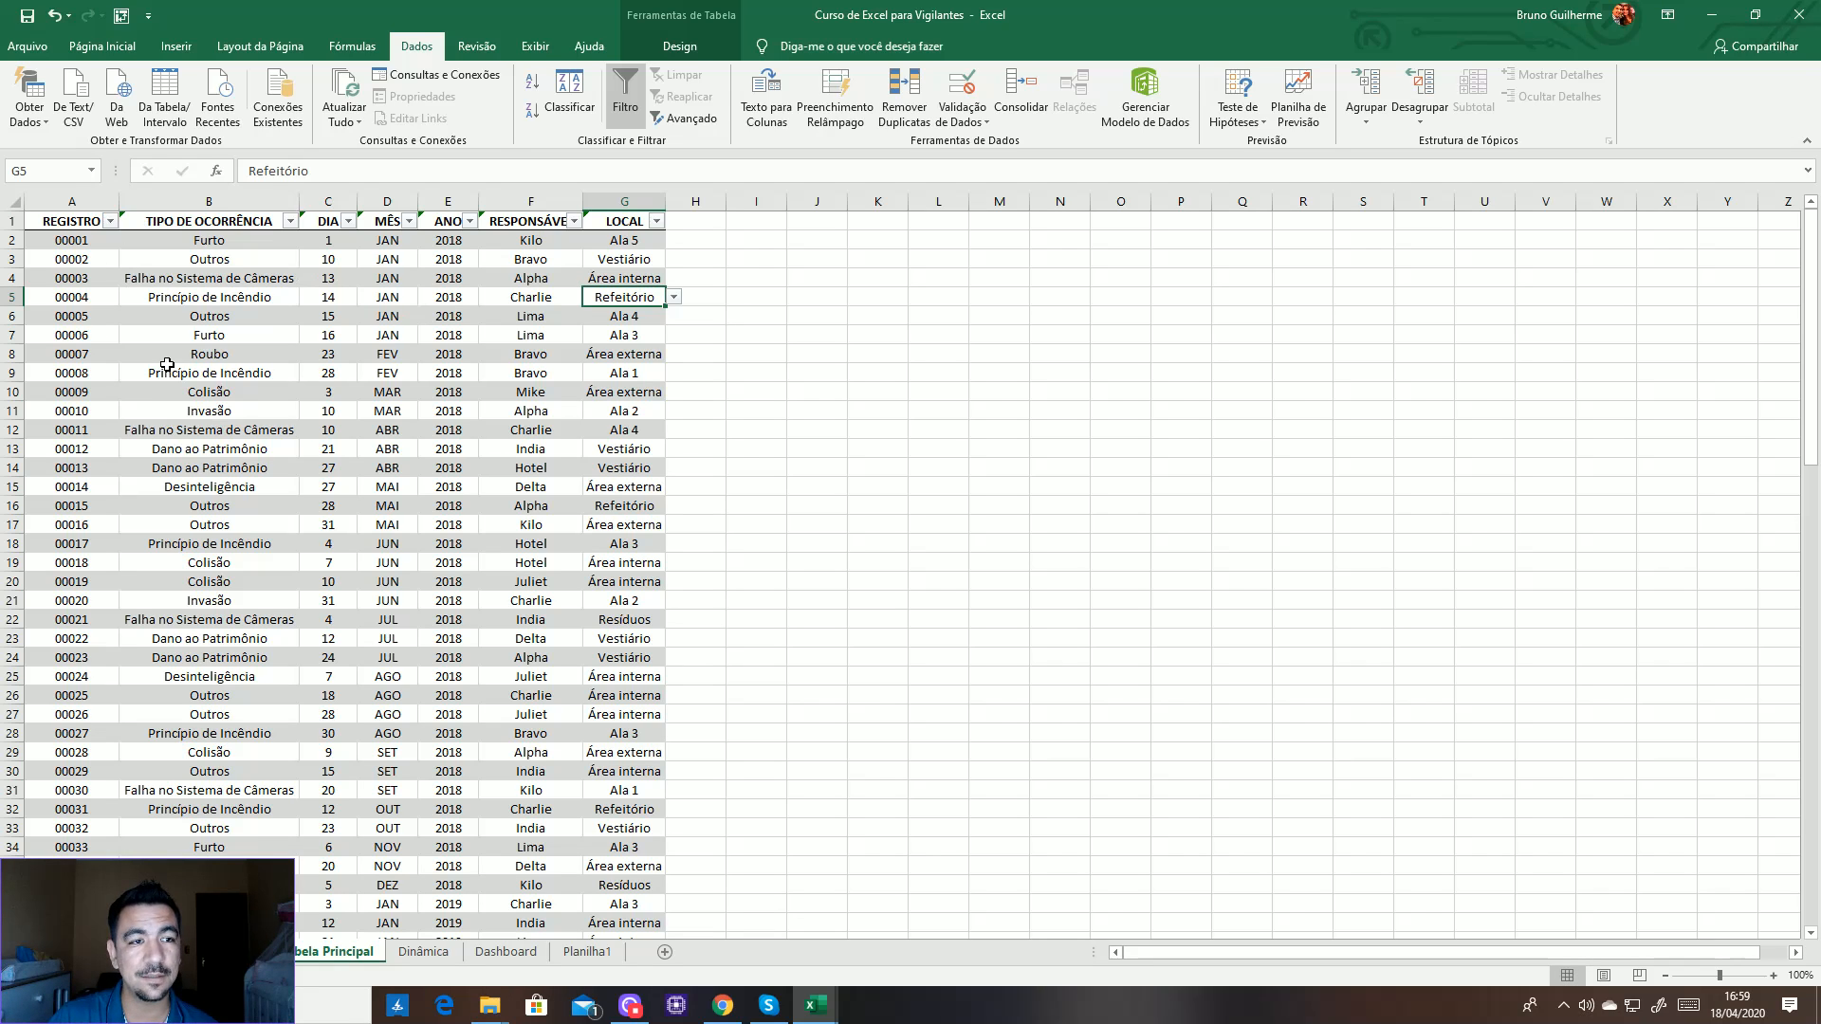
pyautogui.moveTo(75, 242)
pyautogui.mouseDown()
pyautogui.moveTo(531, 599)
pyautogui.moveTo(640, 755)
pyautogui.mouseUp()
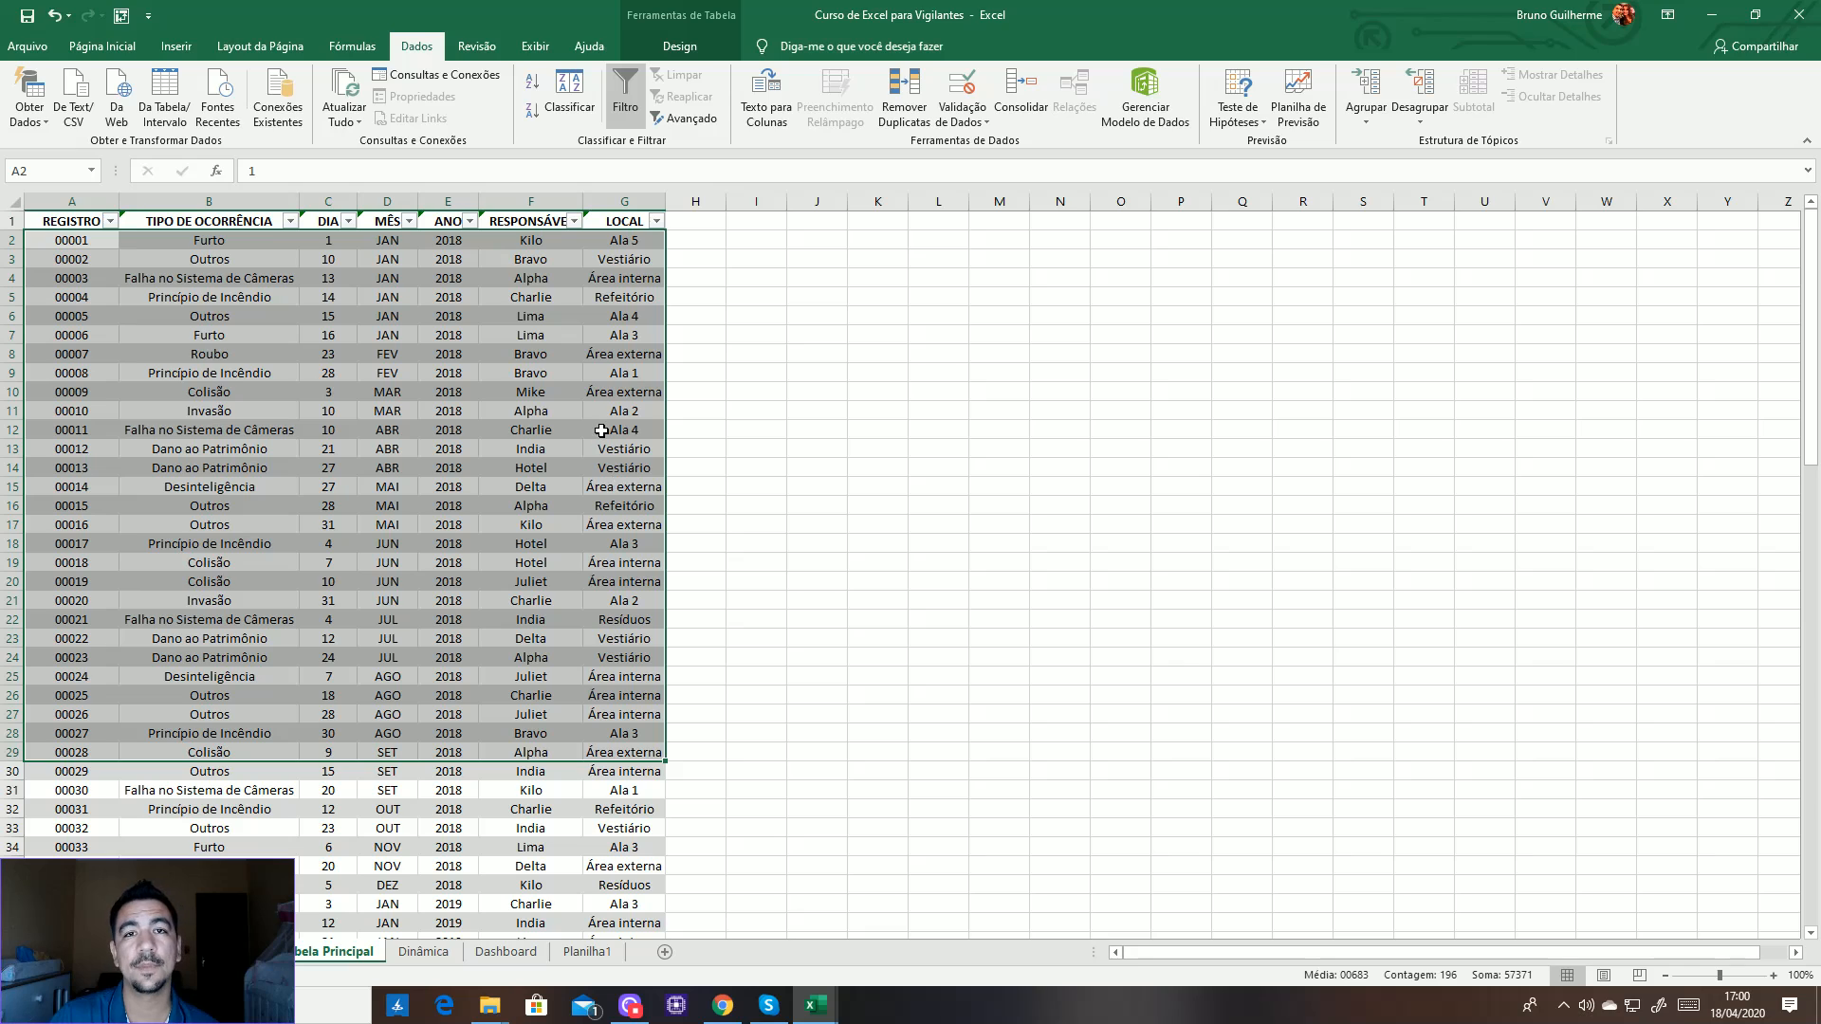